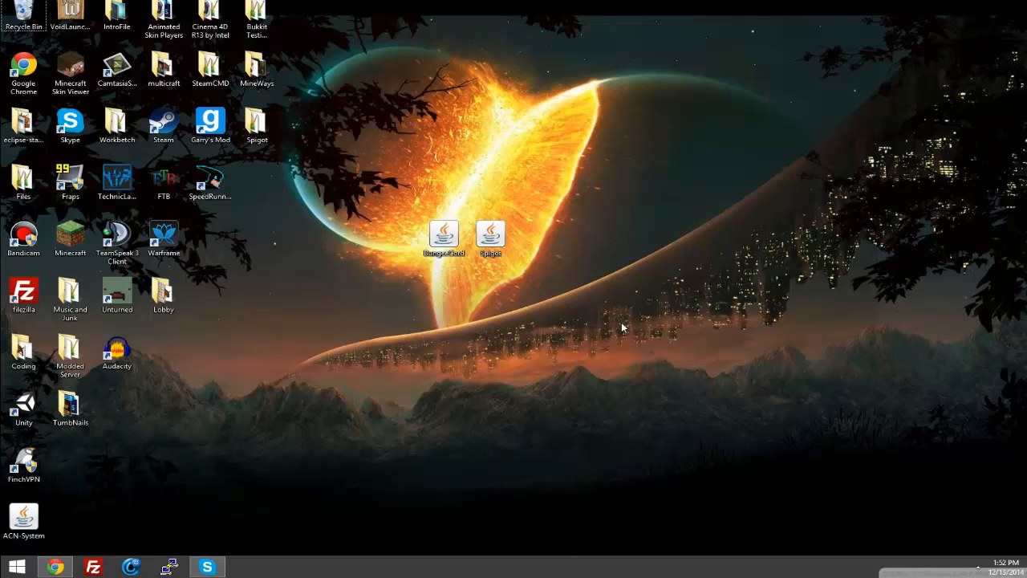
left_click_drag(495, 254, 333, 233)
left_click(491, 327)
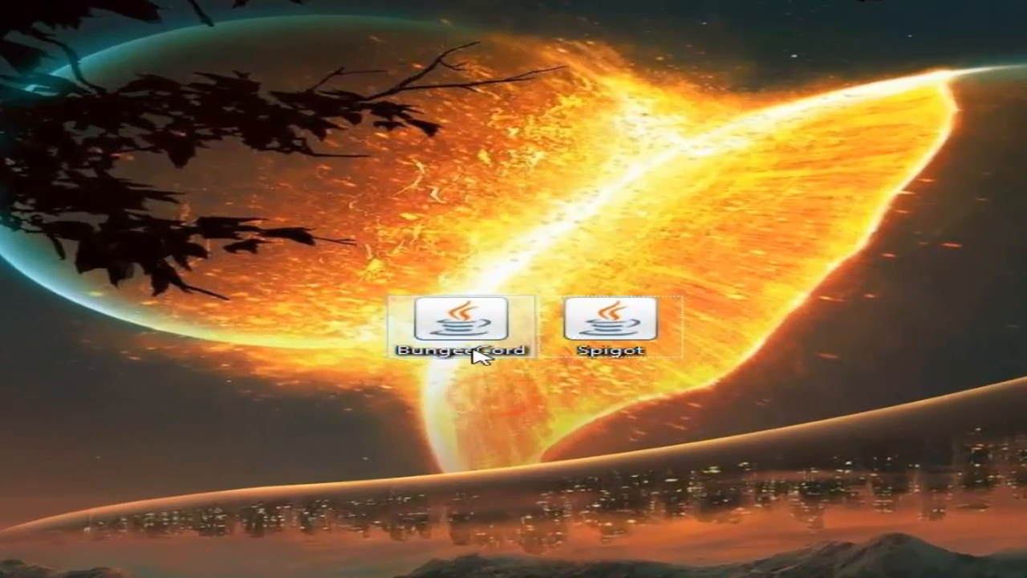
left_click(470, 325)
left_click_drag(619, 326, 503, 269)
left_click(600, 392)
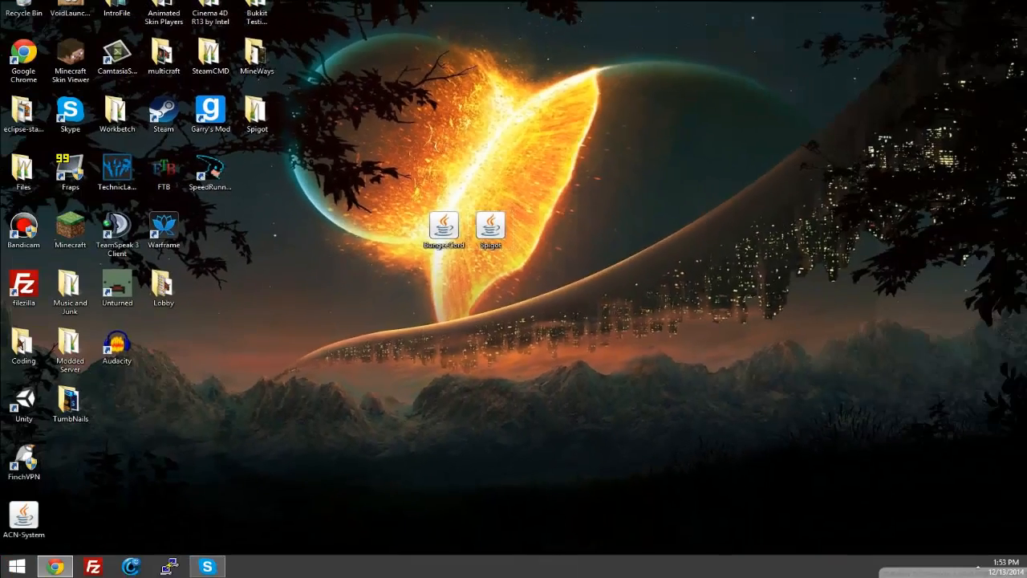
mouse_move(1026, 37)
left_mouse_down()
mouse_move(435, 51)
mouse_move(1026, 44)
left_mouse_up()
Step: Move the BungeeCord and Spigot jar files higher on the desktop and create a desktop folder named Servers
left_click_drag(529, 247, 584, 111)
left_click(455, 247)
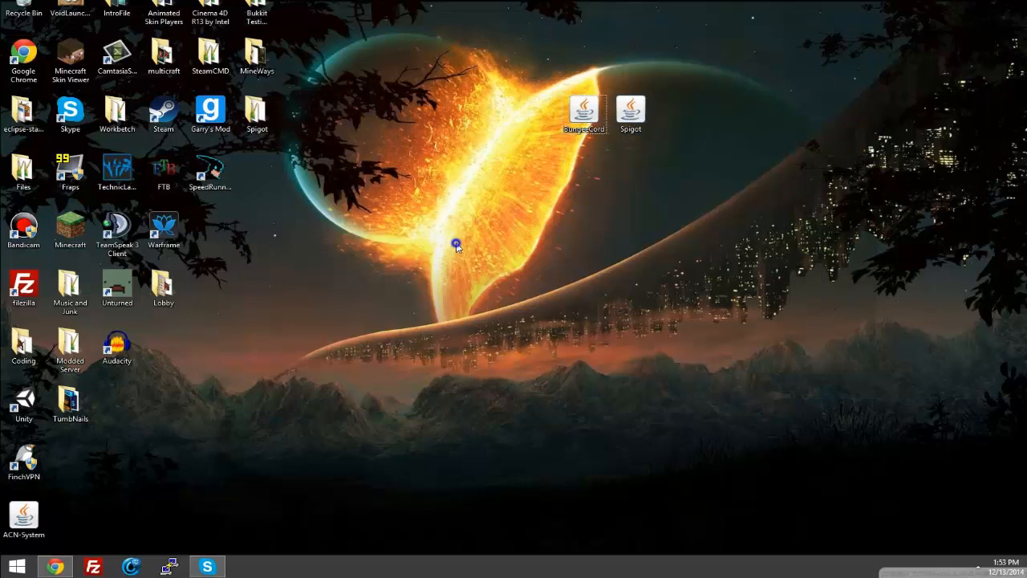
right_click(455, 247)
mouse_move(519, 357)
left_click(632, 352)
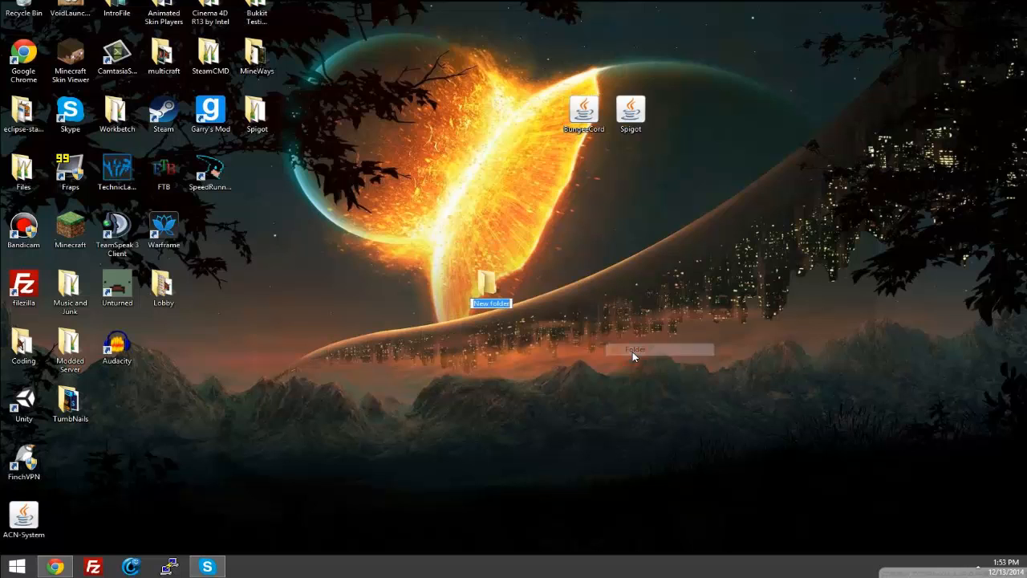
type("Server")
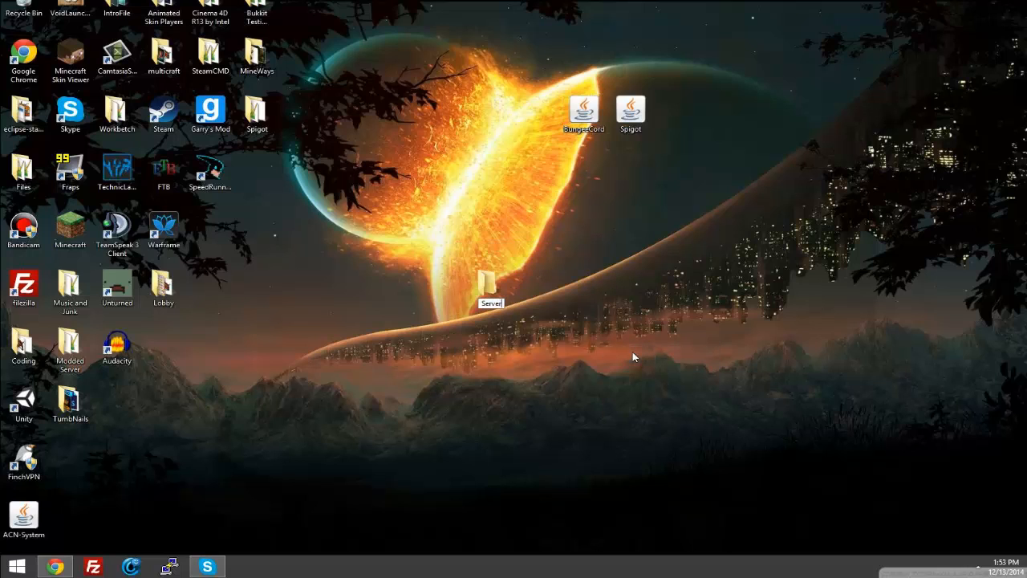
type("s")
key("Return")
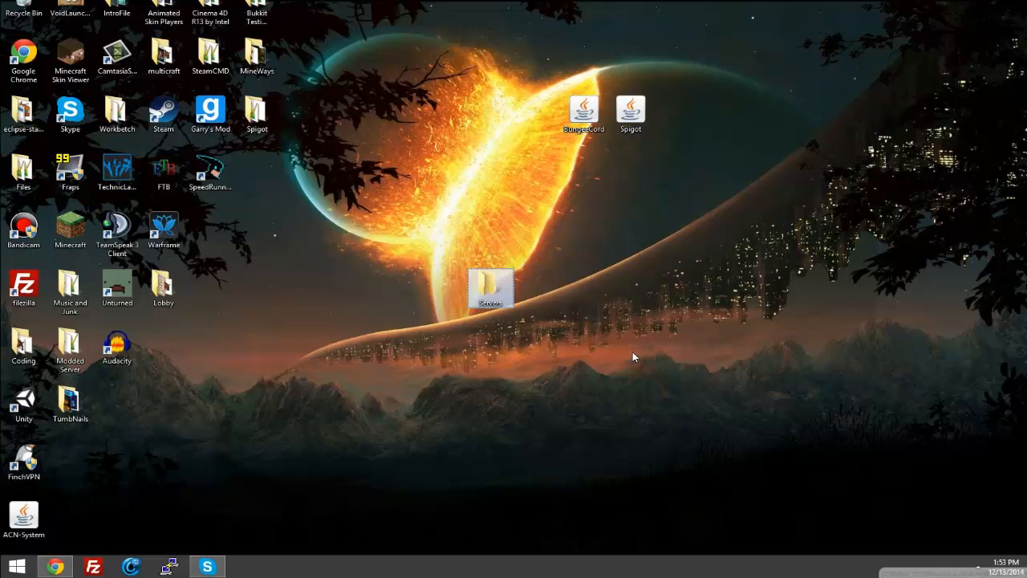
Step: Open the Servers folder, widen its window and place it below the two jar files
double_click(491, 297)
left_click_drag(510, 60, 328, 80)
left_click_drag(536, 248, 758, 247)
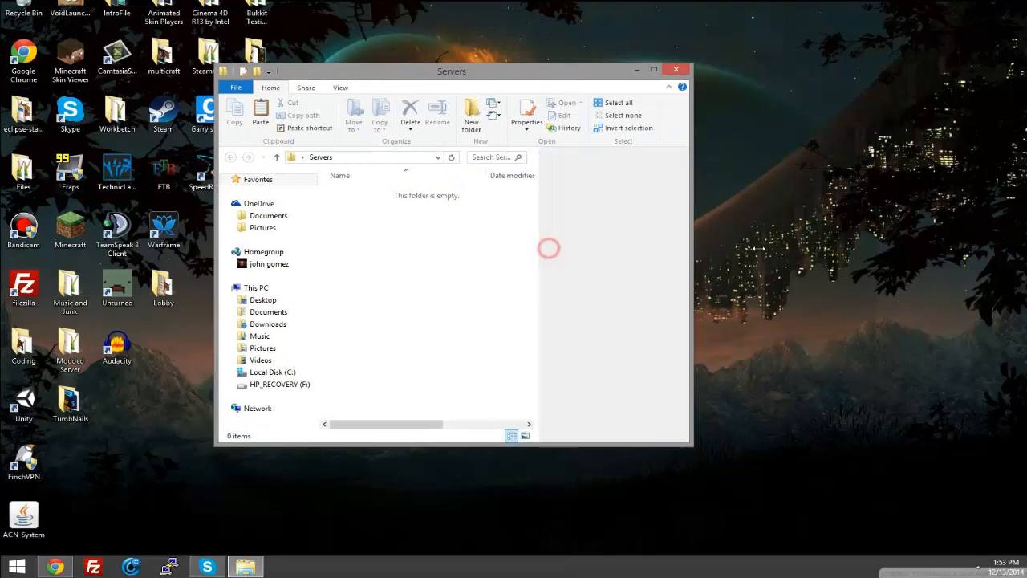
left_click_drag(549, 65, 625, 175)
Step: Create a folder named BungeeCord inside the Servers folder
right_click(543, 350)
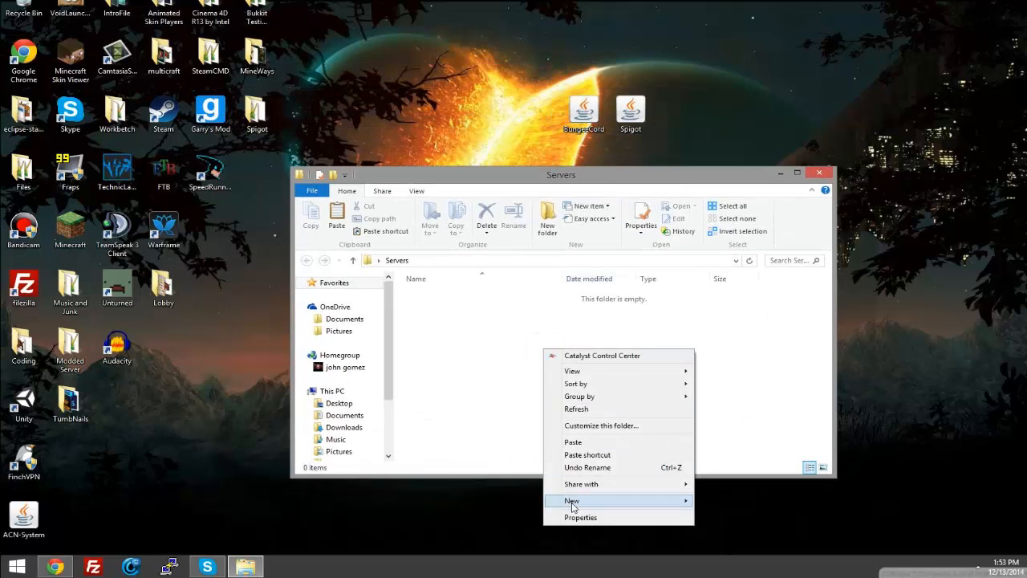
mouse_move(572, 500)
left_click(722, 499)
type("Bun")
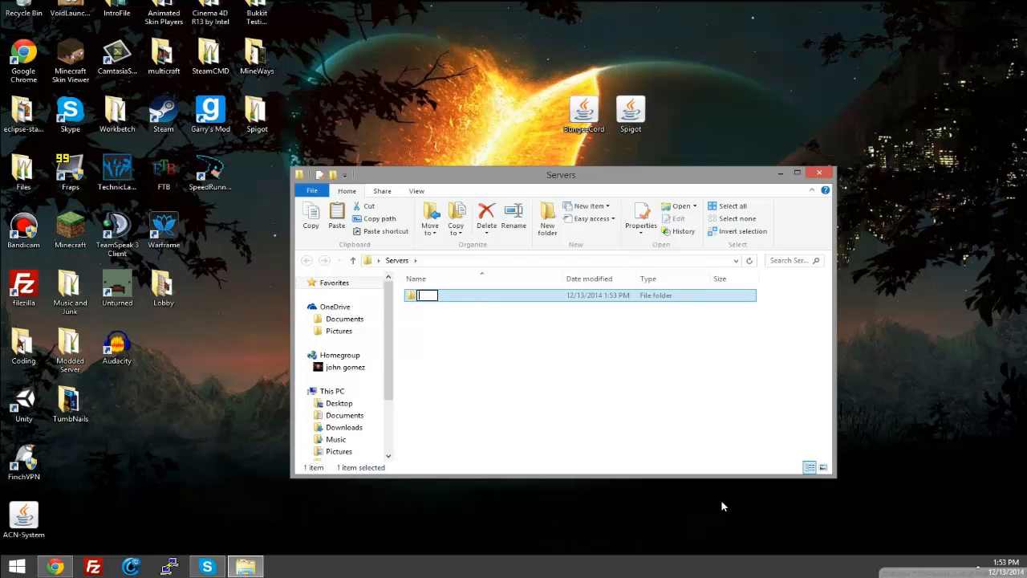
type("geeCord")
key("Return")
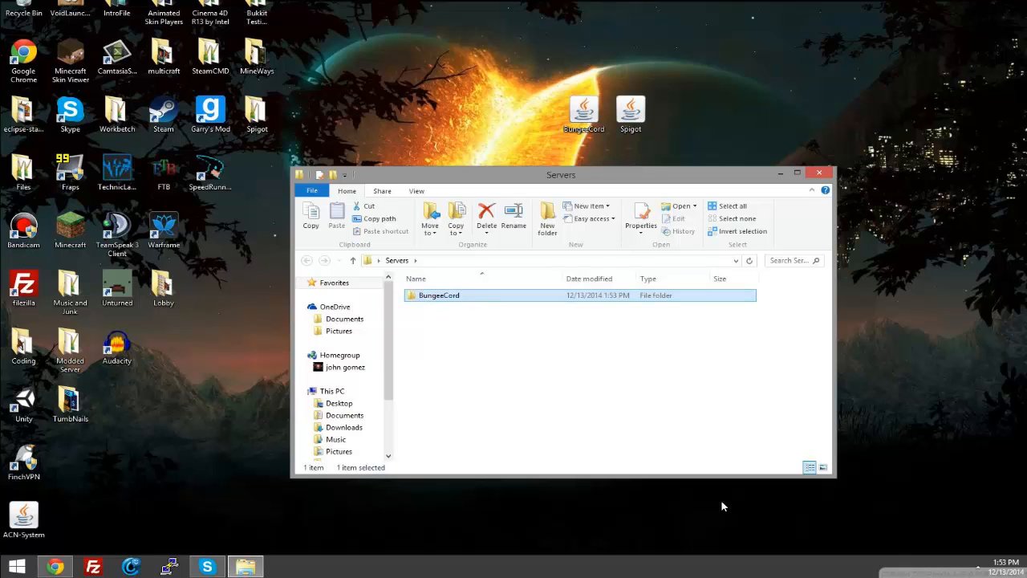
Step: Create a second folder named Hub Server inside the Servers folder
right_click(552, 394)
mouse_move(662, 369)
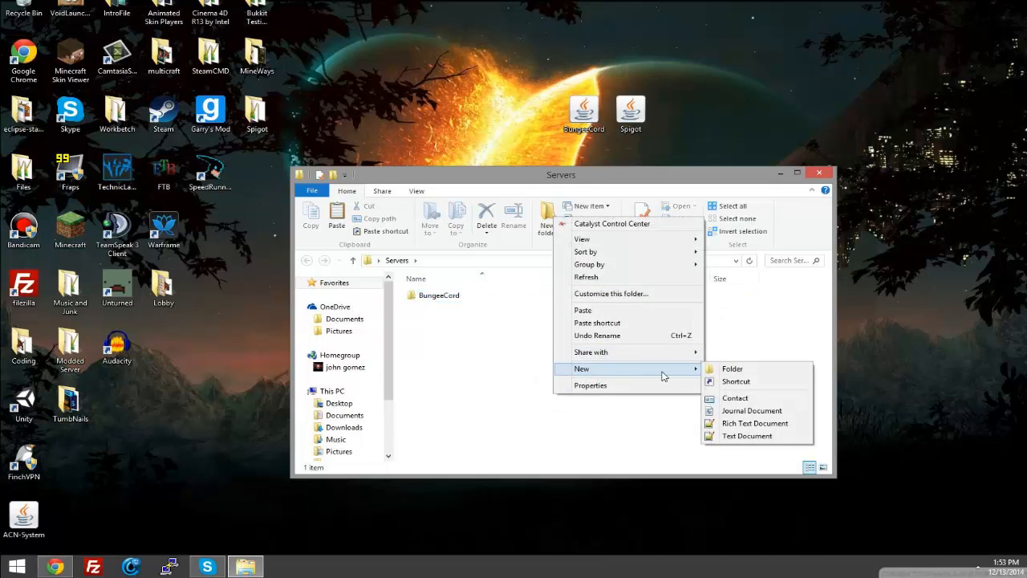
left_click(729, 370)
type("Hu")
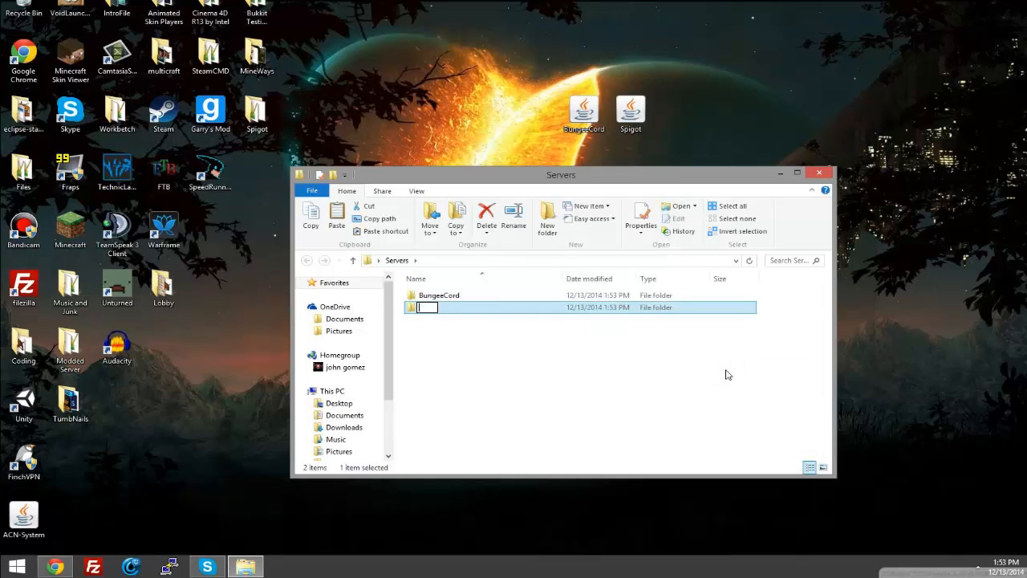
type("b Server")
key("Return")
Step: Create a third folder named MiniGame Server inside the Servers folder
right_click(508, 345)
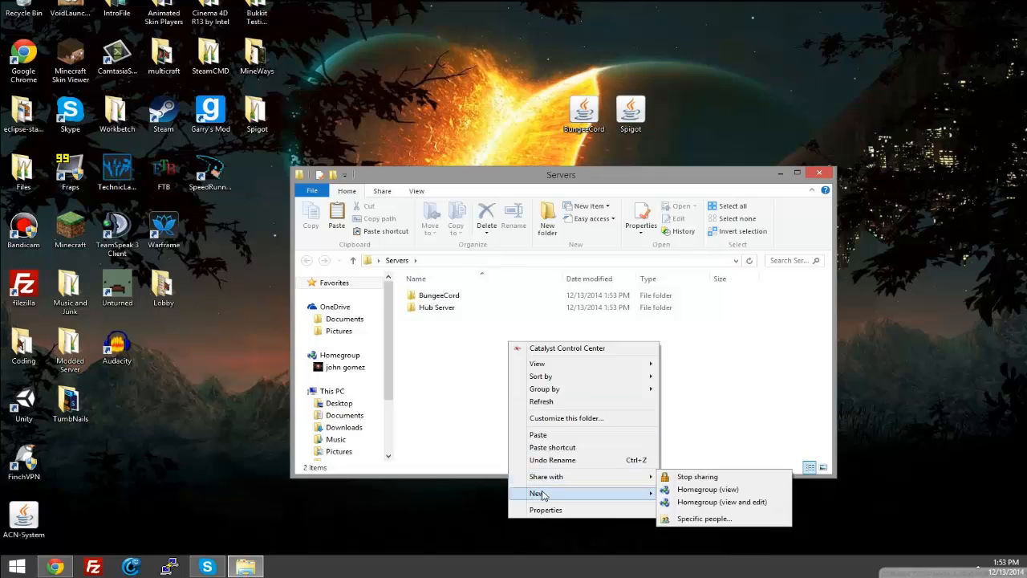
mouse_move(573, 492)
left_click(686, 494)
key("BackSpace")
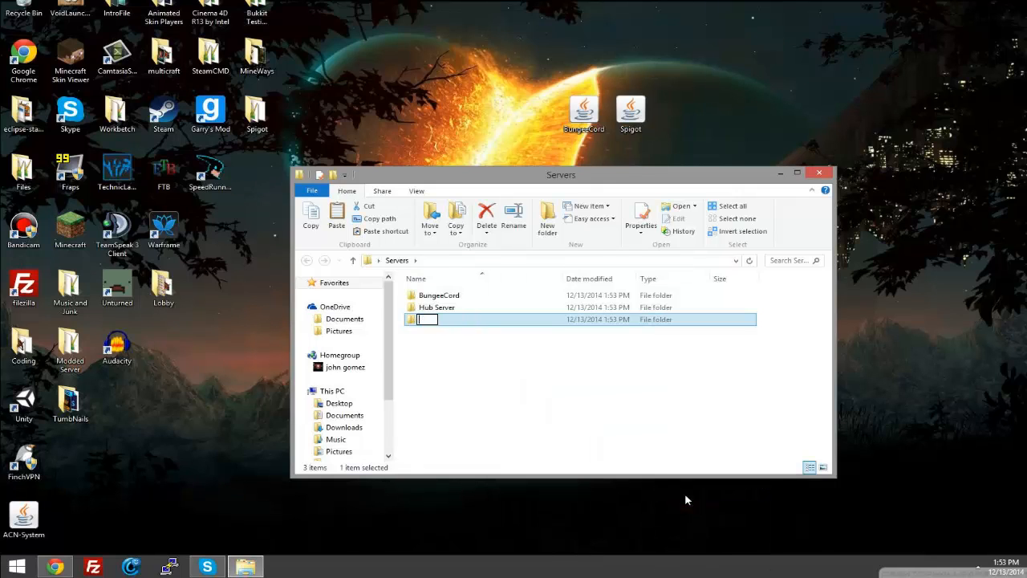
type("MiniGame Server")
key("Return")
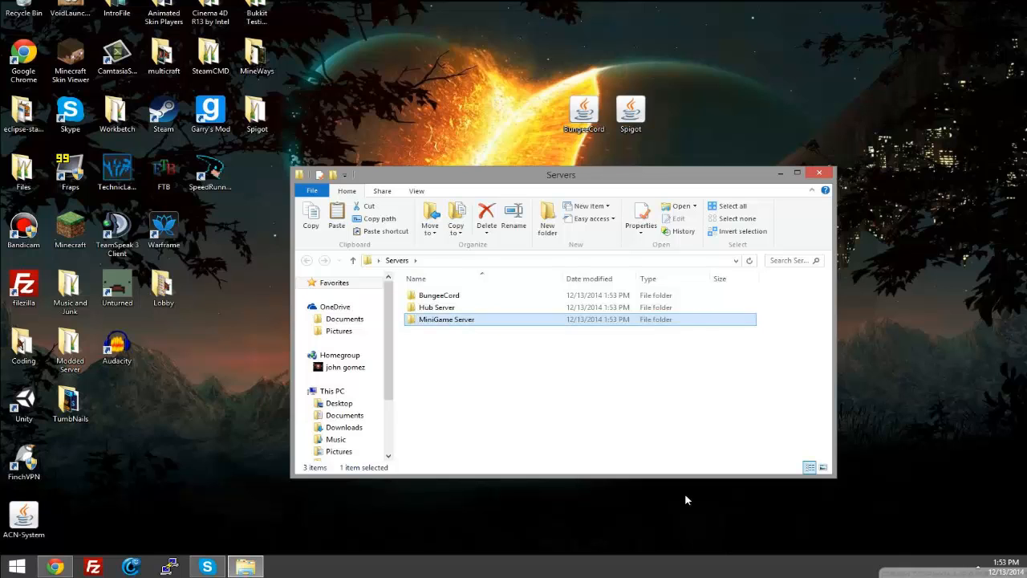
left_click(525, 393)
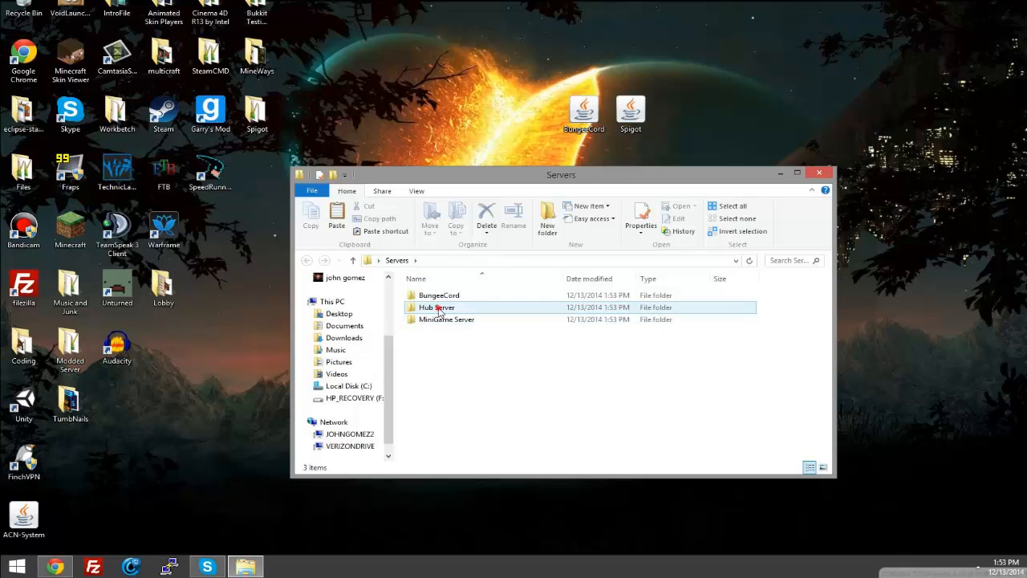
left_click(437, 309)
left_click(440, 325)
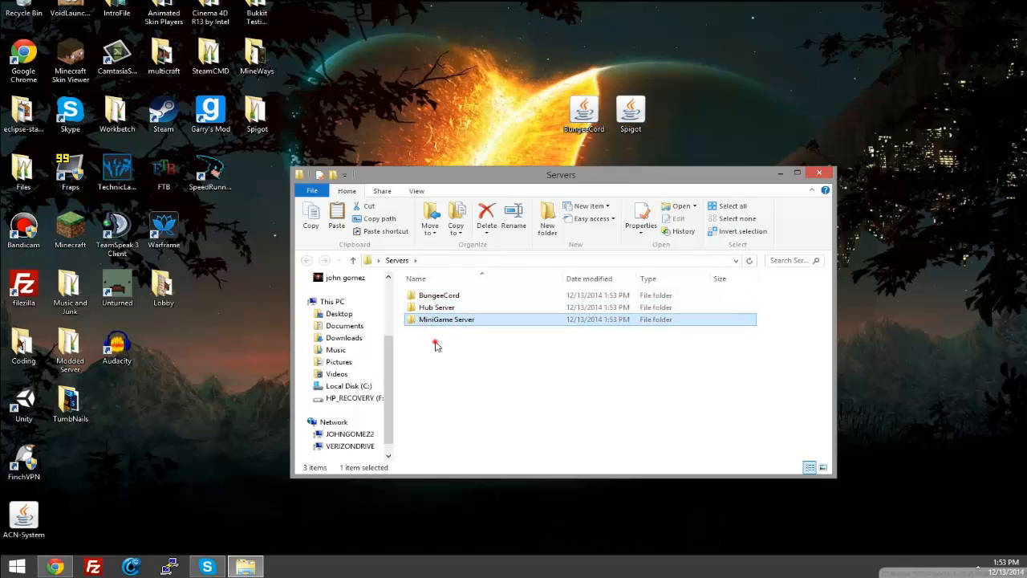
left_click_drag(436, 345, 433, 310)
left_click(436, 338)
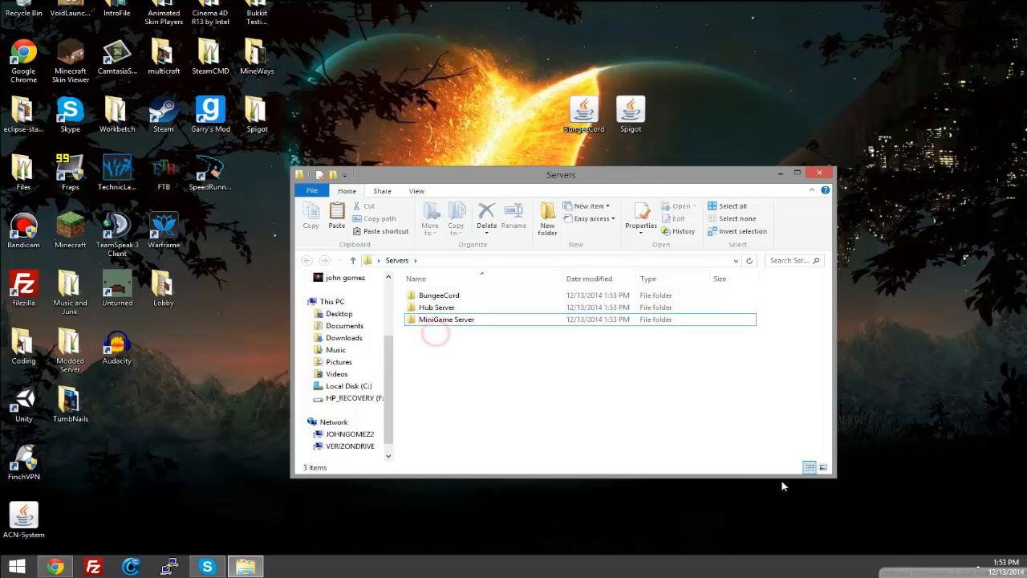
left_click_drag(445, 373, 439, 305)
left_click(435, 342)
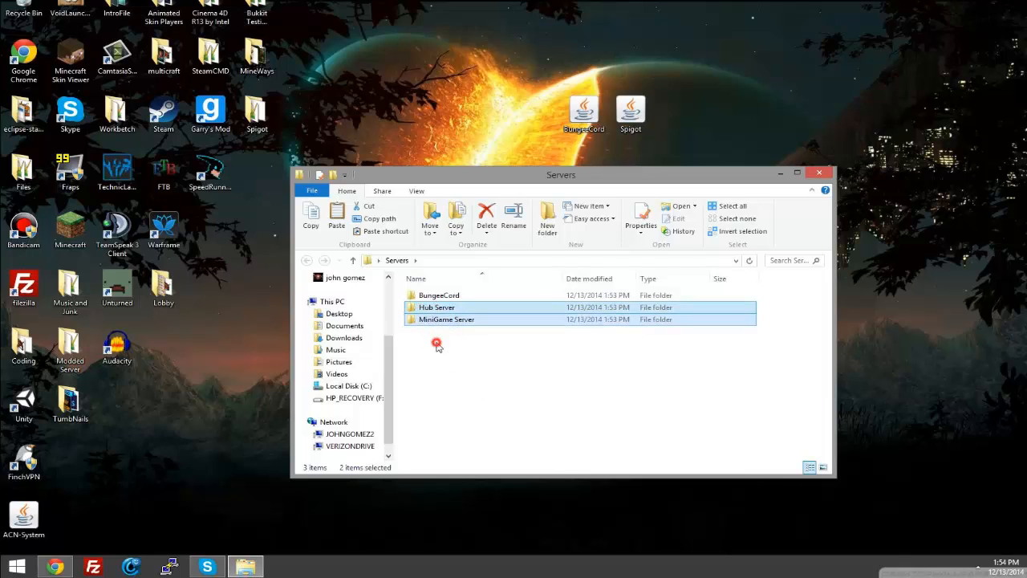
Step: Open the BungeeCord folder and move the BungeeCord jar file from the desktop into it
double_click(470, 296)
left_click_drag(584, 106, 554, 333)
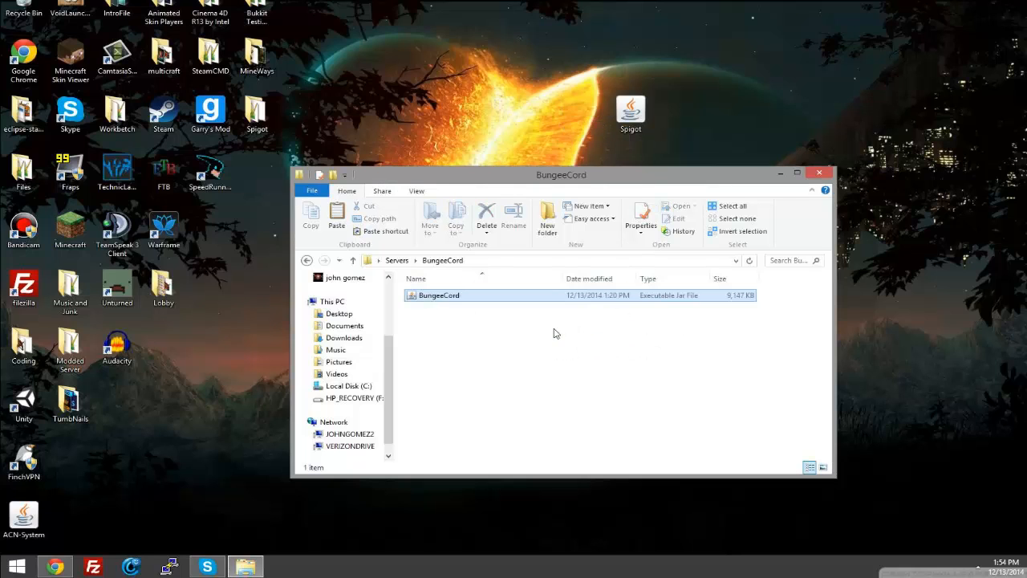
right_click(461, 330)
mouse_move(483, 485)
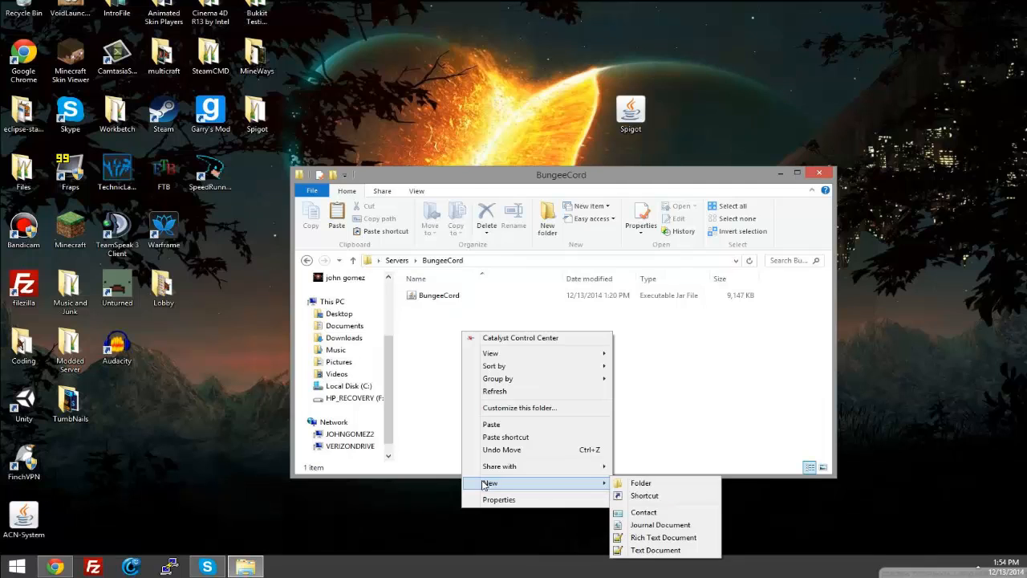
left_click(436, 385)
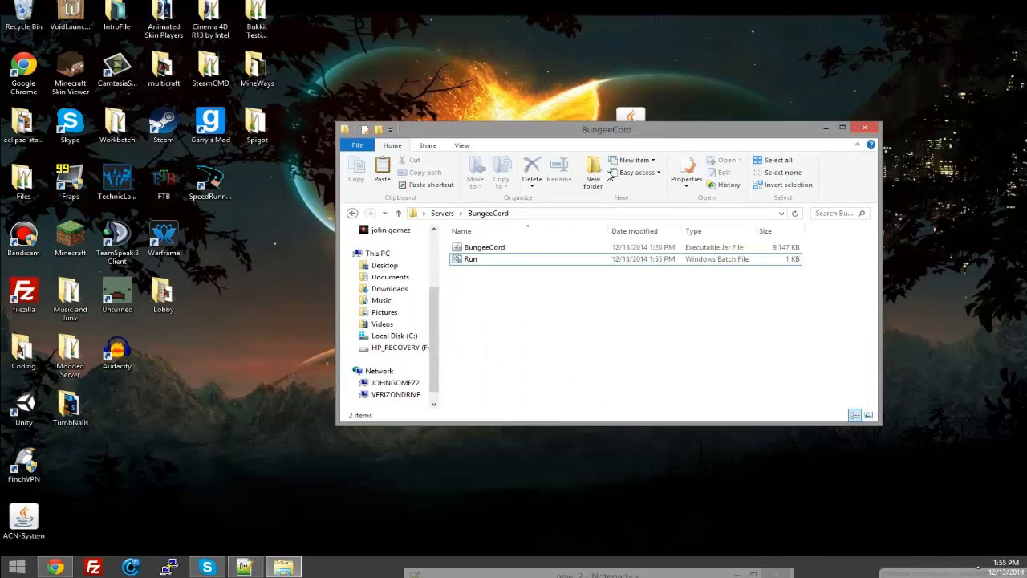
left_click(471, 258)
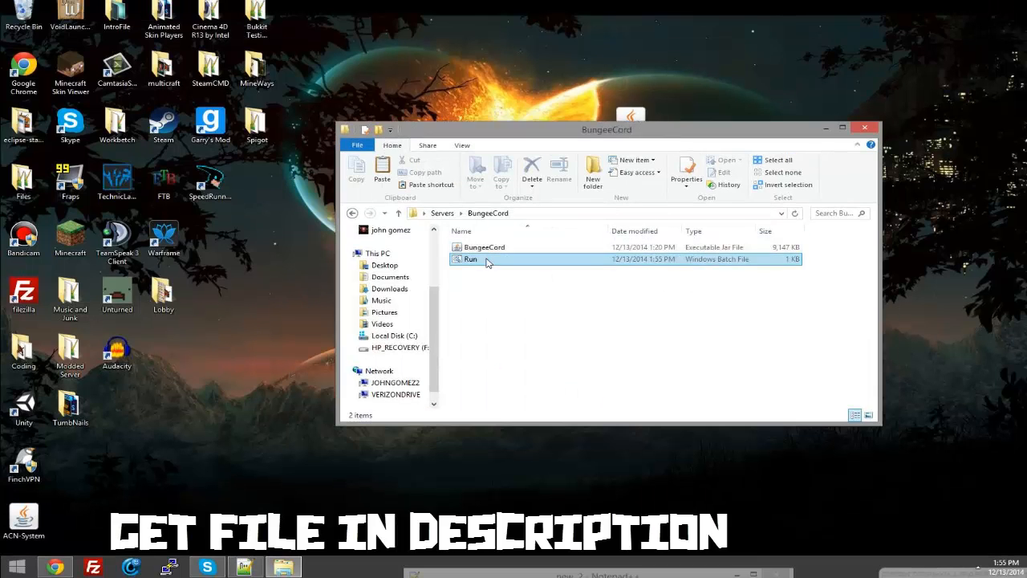
right_click(257, 568)
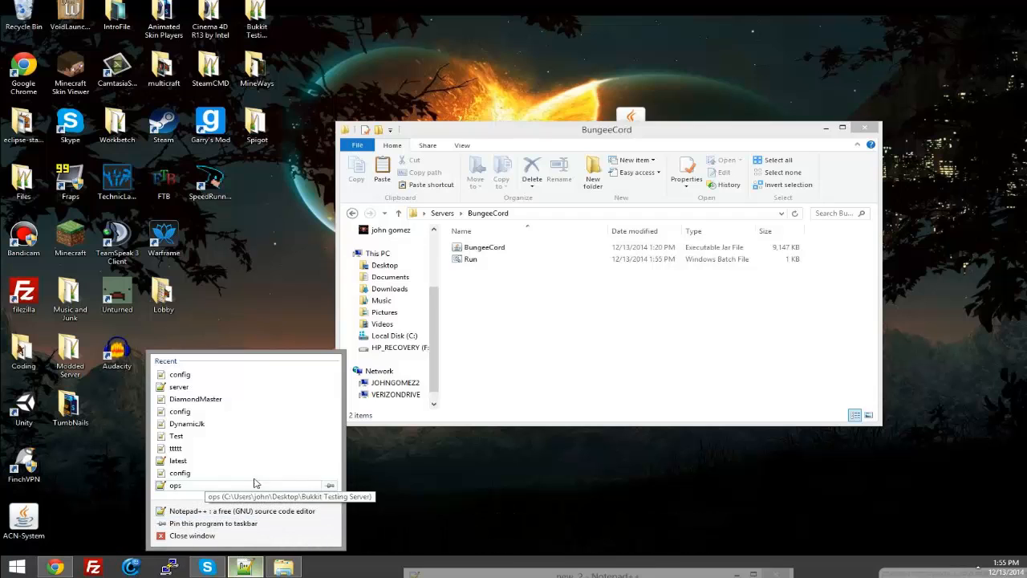
left_click(446, 497)
Step: Arrange the text editor and folder windows so both are reachable, and open the Run batch file in Notepad++
right_click(376, 569)
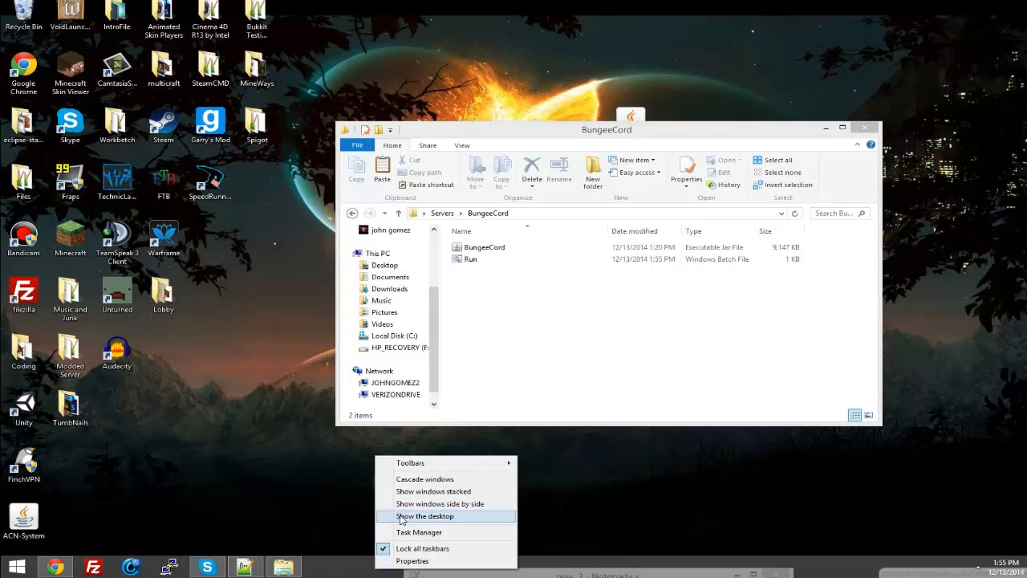
left_click(420, 493)
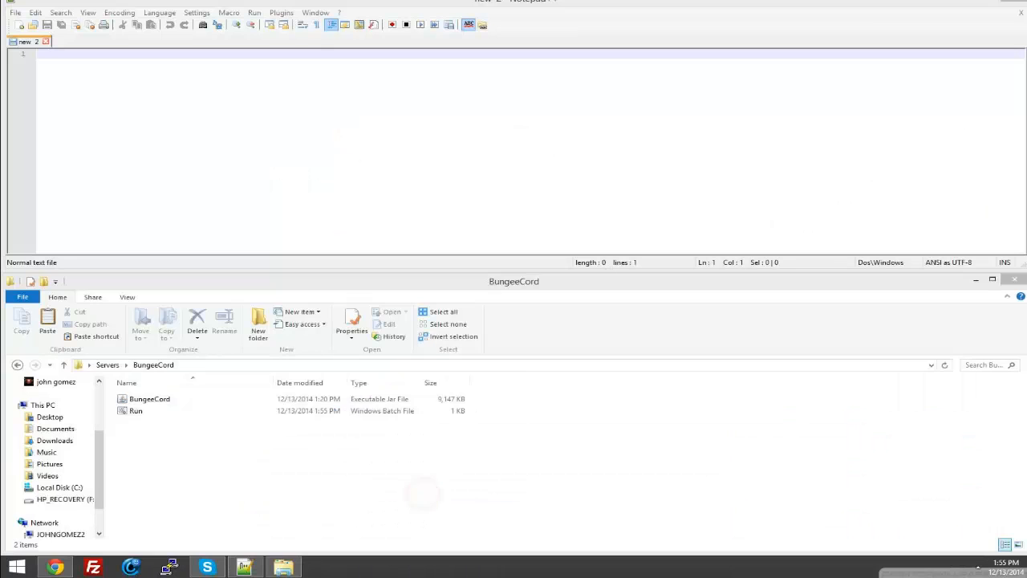
left_click_drag(425, 287, 525, 275)
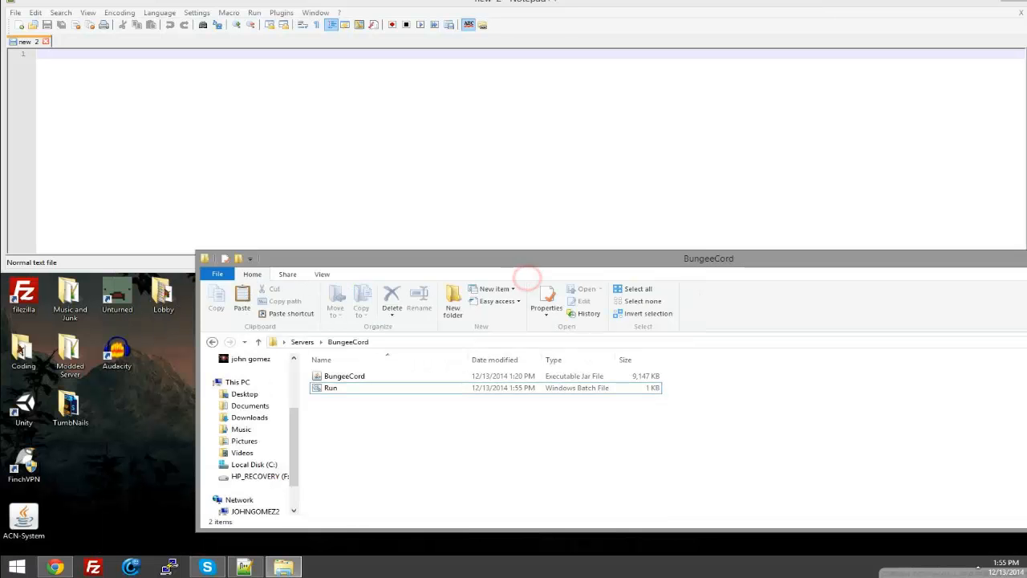
left_click_drag(559, 5, 644, 34)
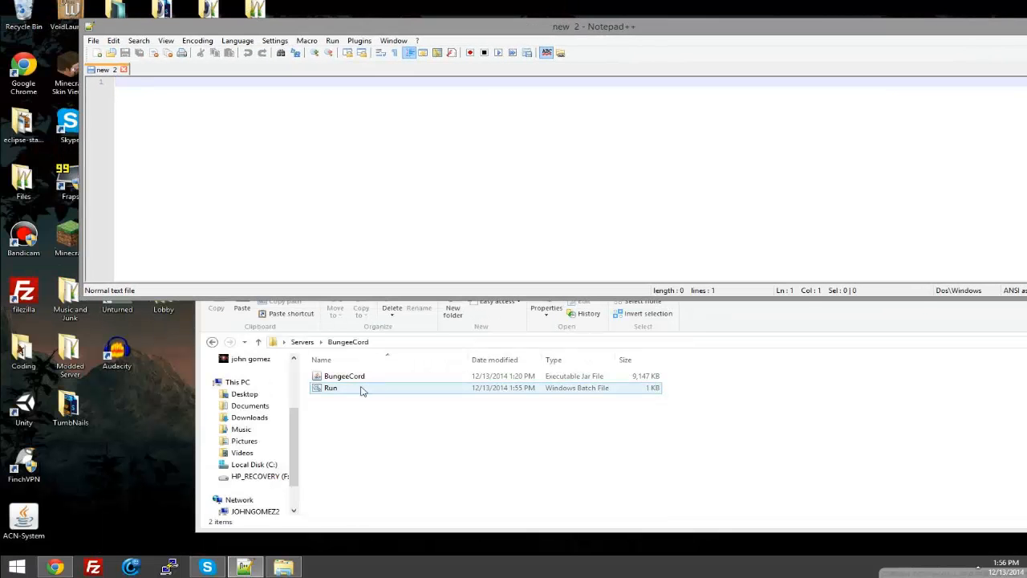
left_click(353, 388)
left_click_drag(333, 388, 482, 189)
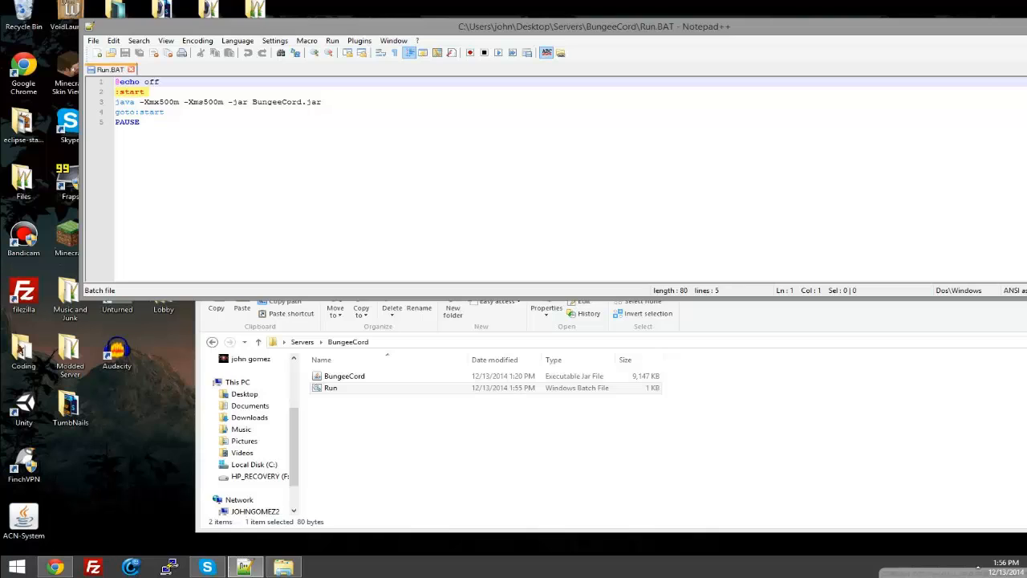
left_click_drag(138, 125, 116, 83)
left_click(243, 126)
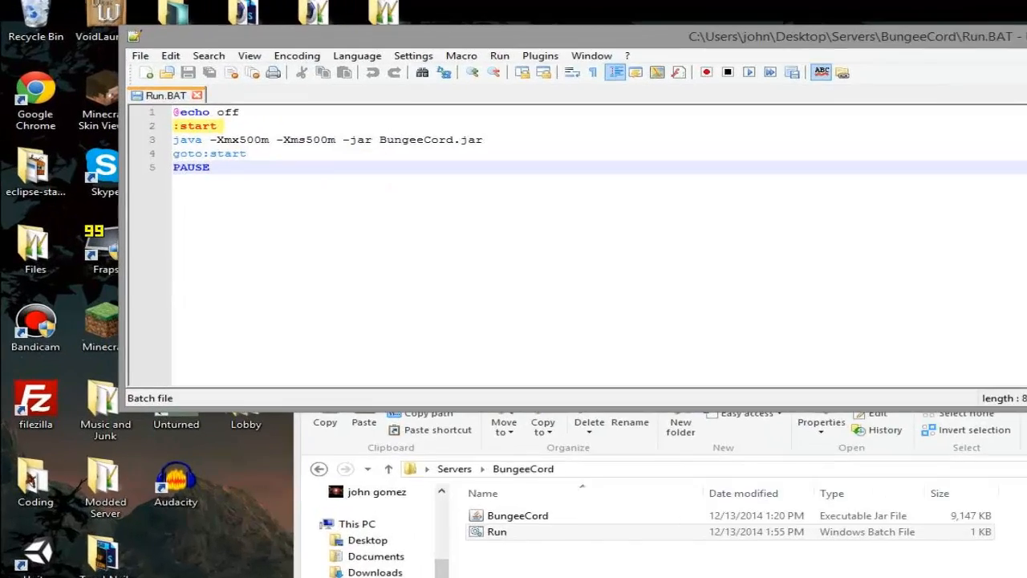
left_click_drag(318, 101, 130, 102)
left_click_drag(403, 234, 130, 122)
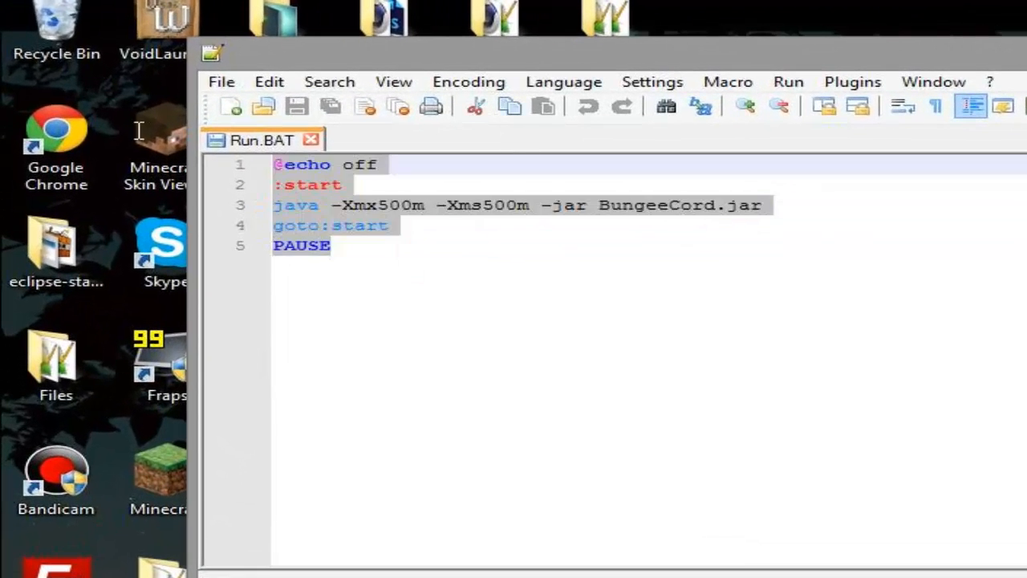
left_click_drag(631, 56, 603, 73)
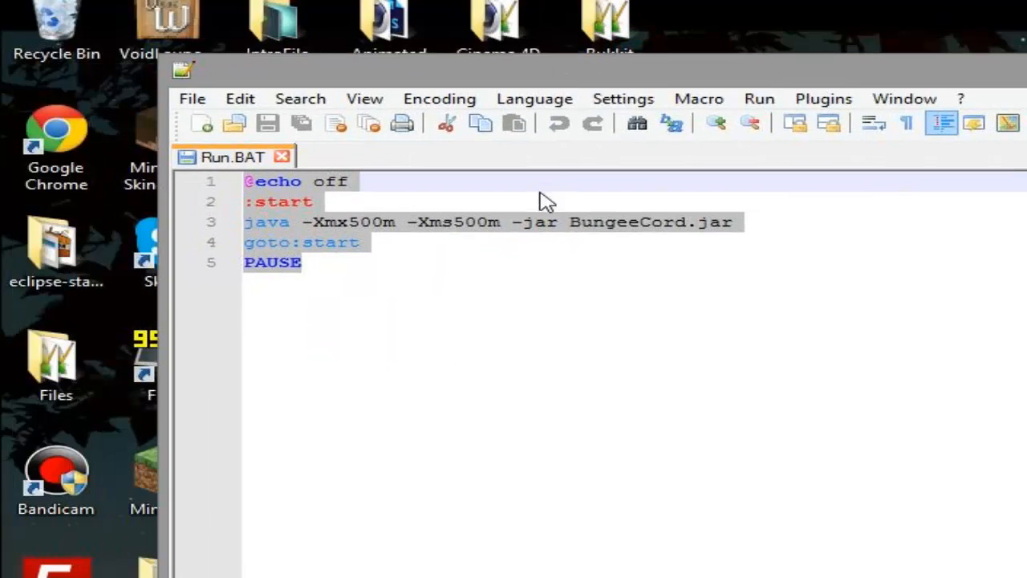
Step: Set the -Xms memory value in the java line of Run.BAT to 512m
left_click(532, 218)
left_click(479, 222)
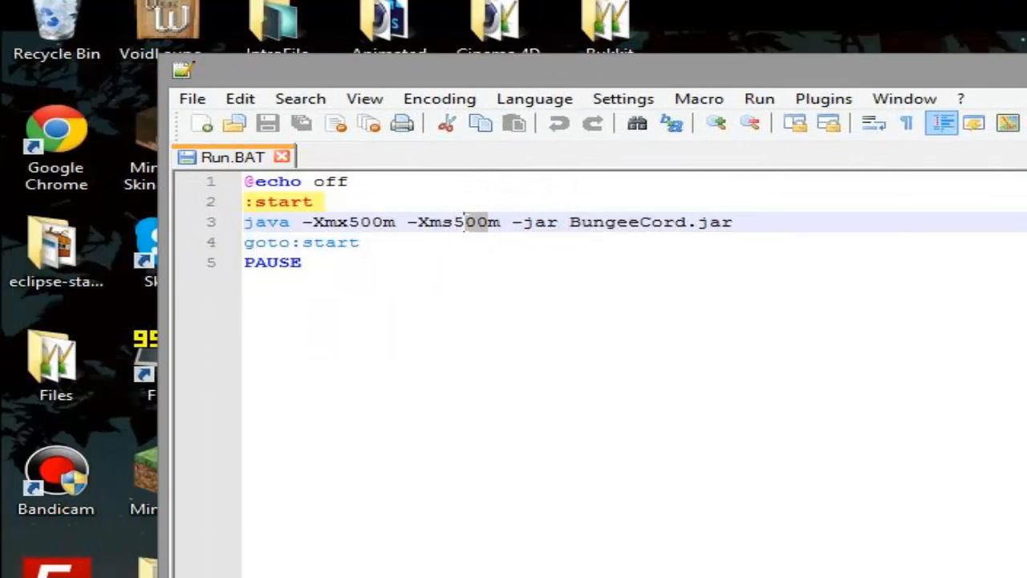
key("BackSpace")
key("BackSpace")
type("12")
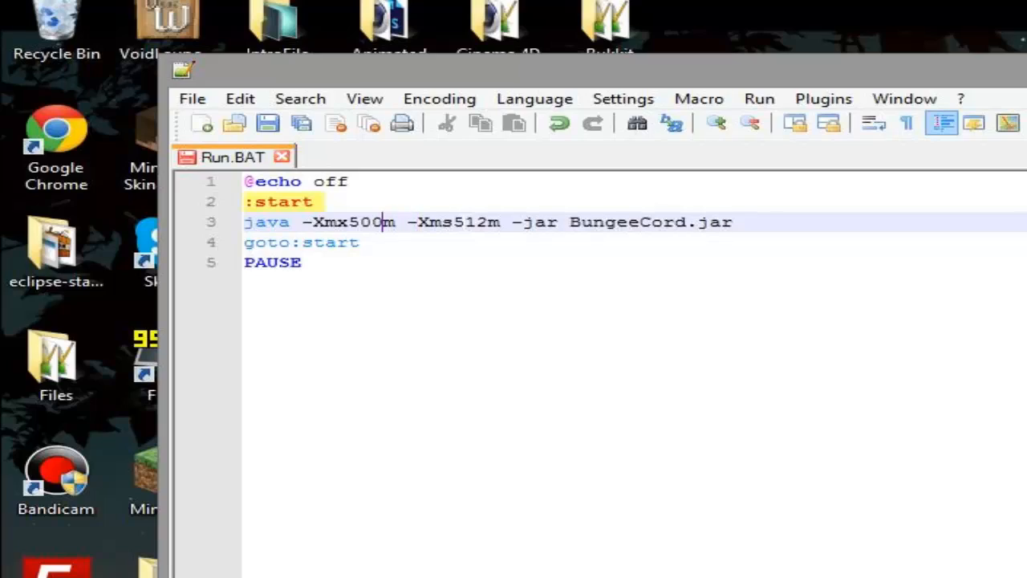
Step: Set the -Xmx memory value in the java line of Run.BAT to 512m, then save and close the file
key("BackSpace")
key("BackSpace")
type("12")
left_click_drag(165, 270, 1013, 230)
left_click_drag(680, 37, 407, 26)
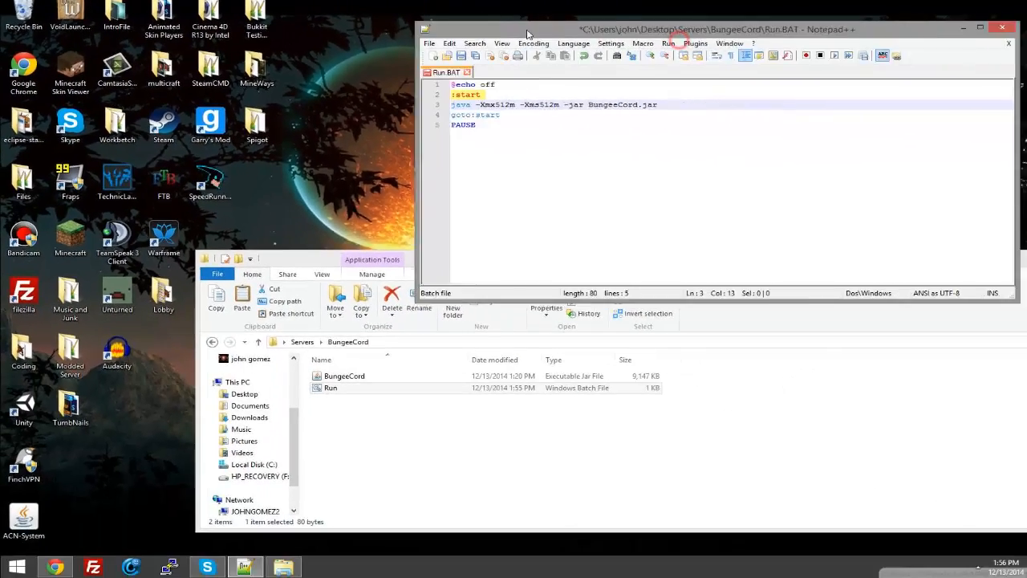
left_click(718, 450)
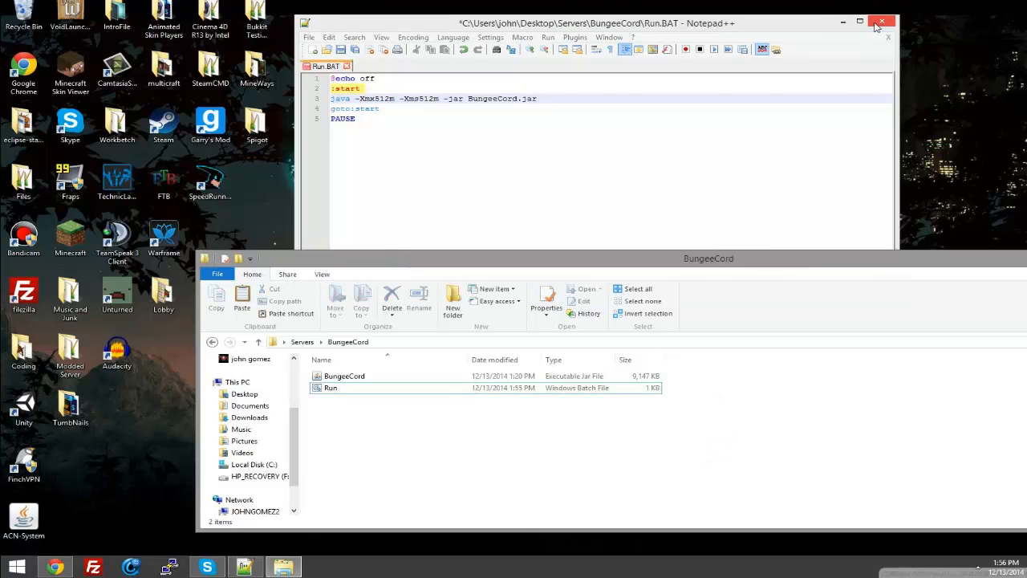
left_click(882, 21)
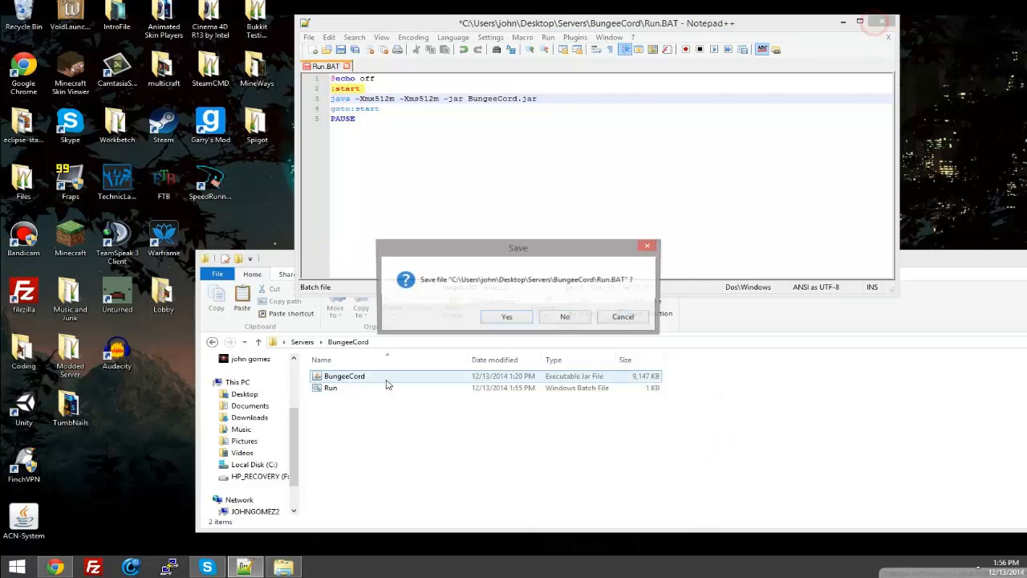
left_click(523, 321)
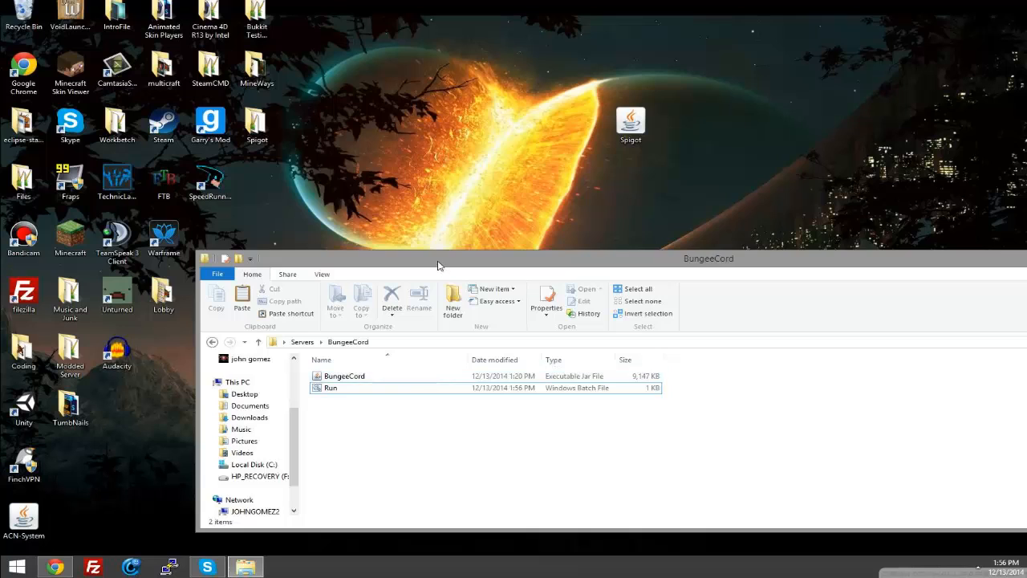
Step: Run the batch file in the BungeeCord folder to generate the proxy files, and close its console once the proxy is listening
left_click_drag(437, 259, 427, 186)
double_click(405, 239)
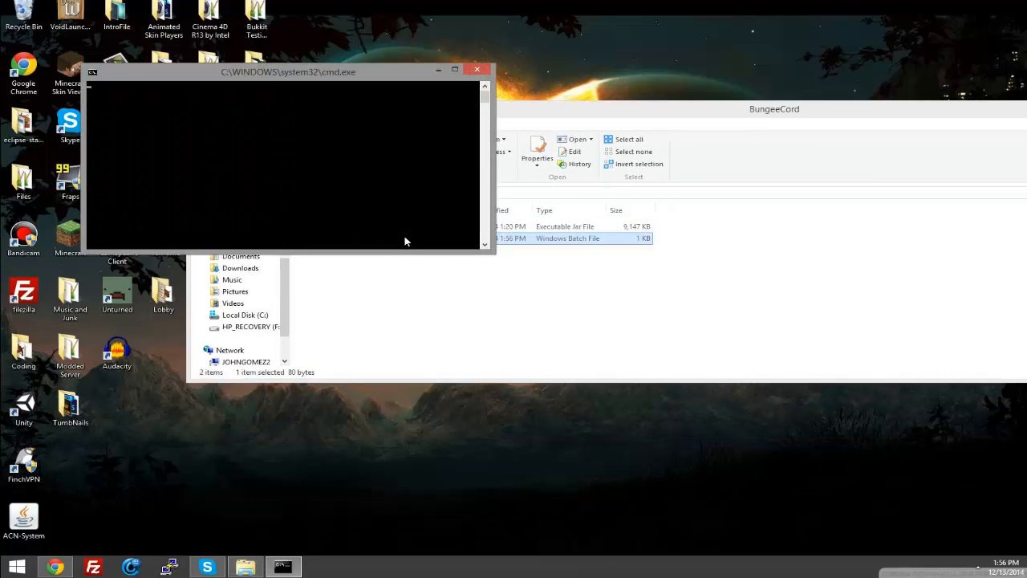
left_click_drag(363, 78, 717, 151)
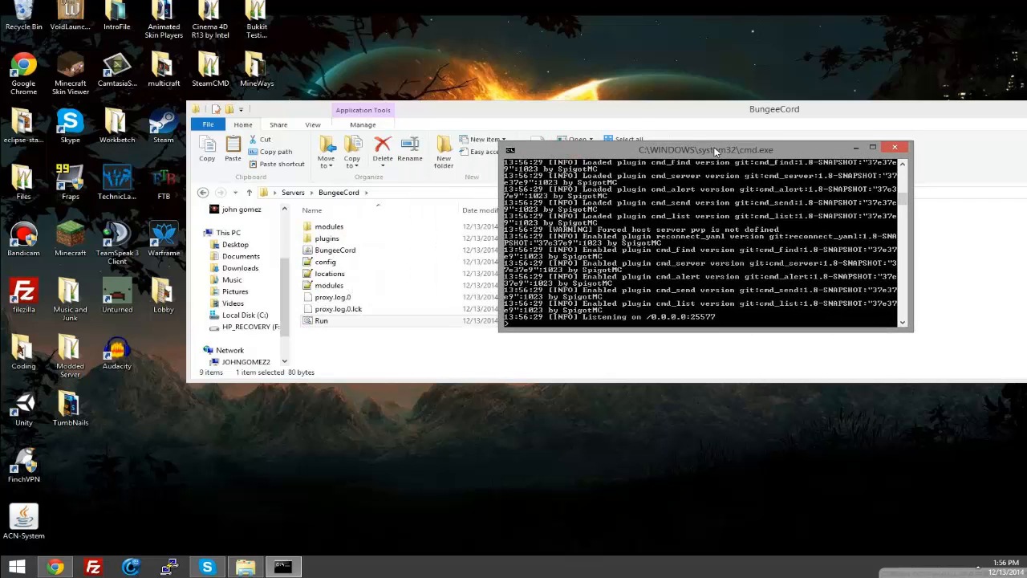
left_click_drag(506, 116, 339, 53)
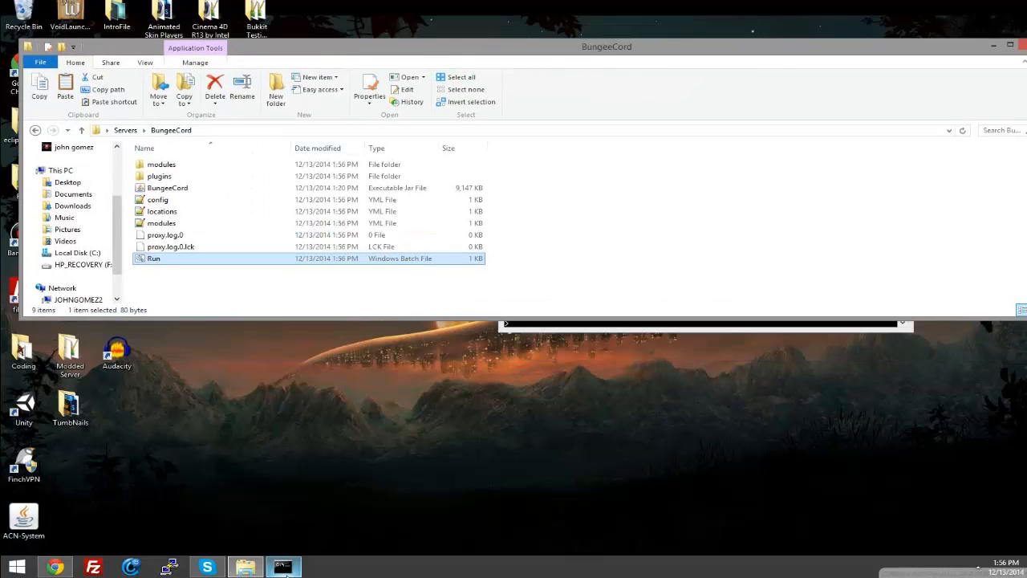
left_click(618, 291)
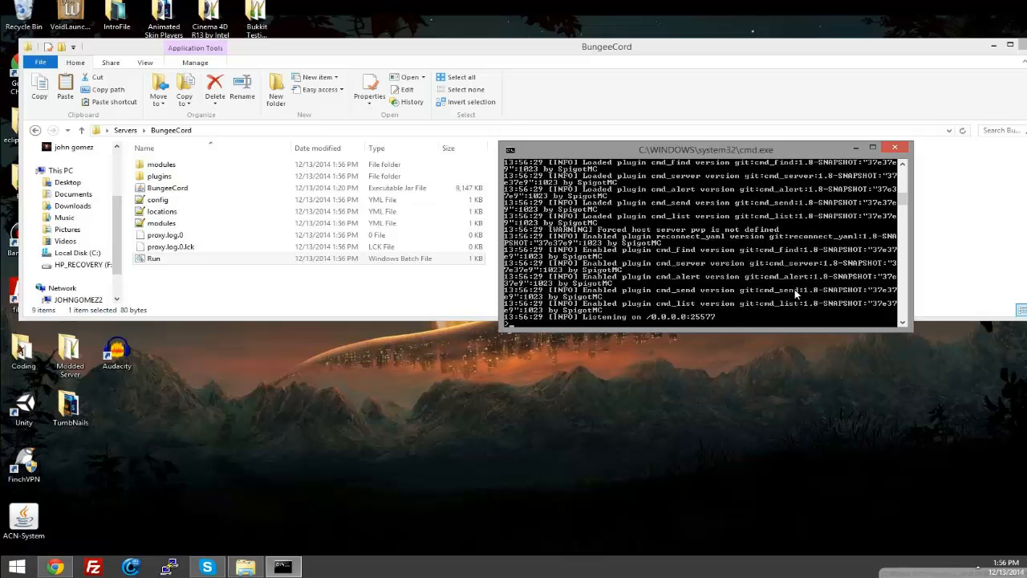
left_click(893, 149)
Step: Open the config YML file from the BungeeCord folder in Notepad++ and maximize the editor
left_click_drag(423, 47, 493, 52)
left_click(231, 206)
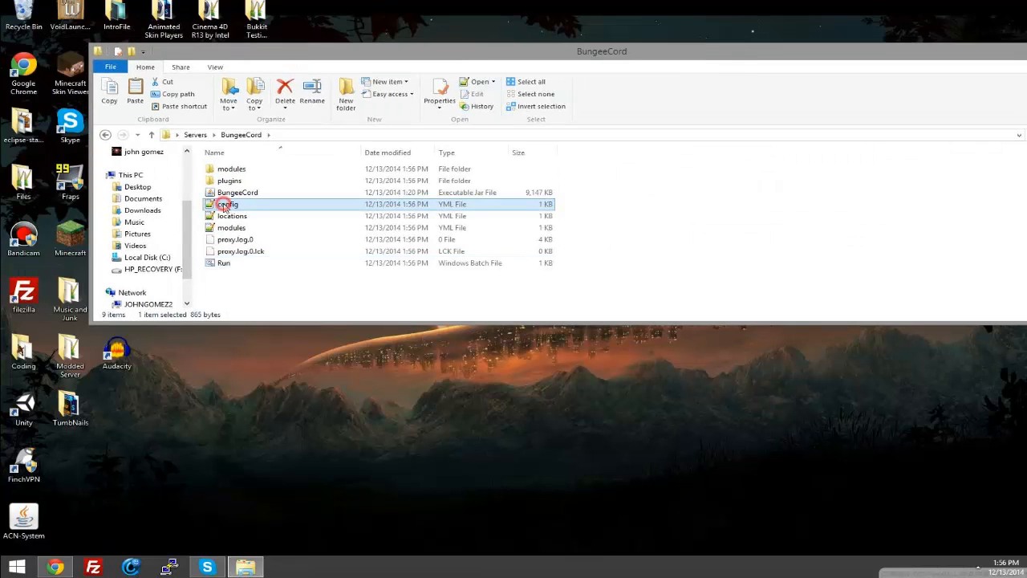
double_click(234, 208)
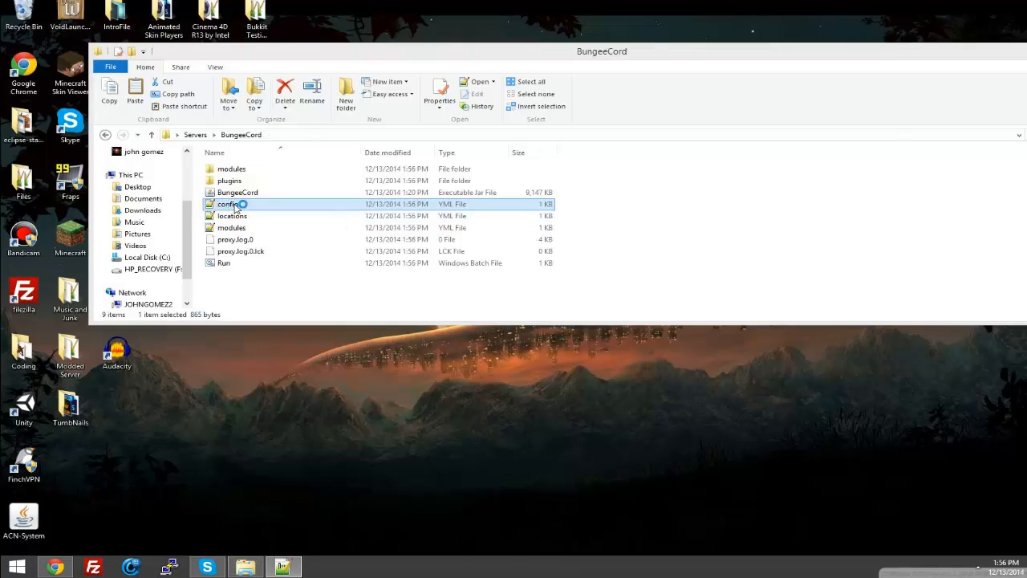
left_click(861, 25)
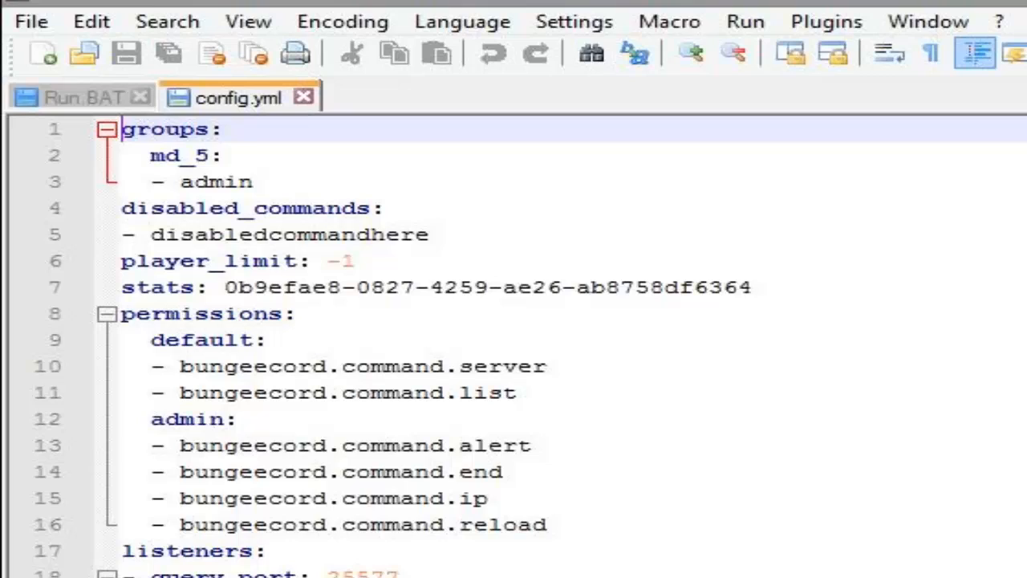
Step: Replace the md_5 entry under groups with the administrator's Minecraft username and set player_limit to 100
double_click(152, 156)
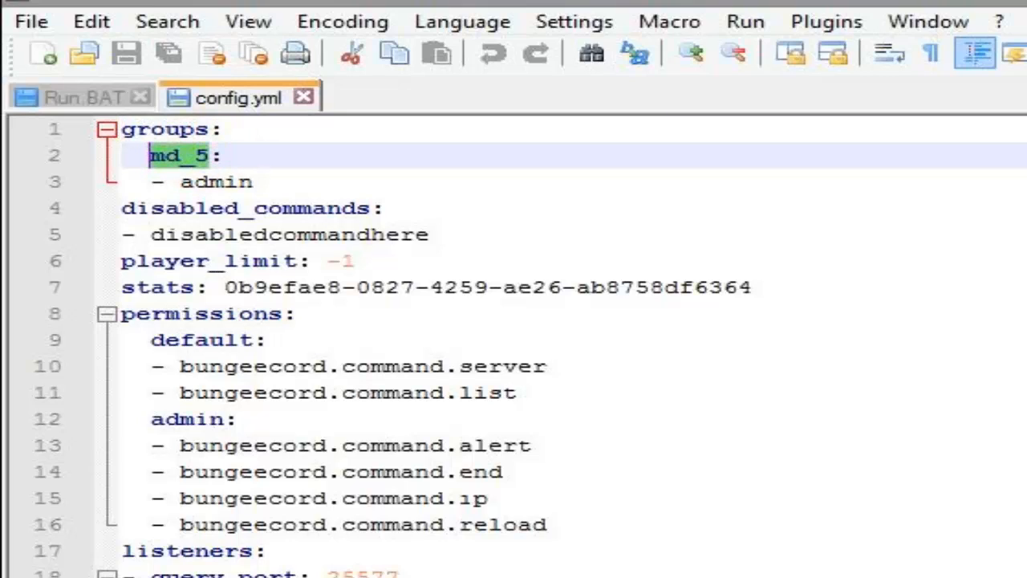
type("DynamicJk:")
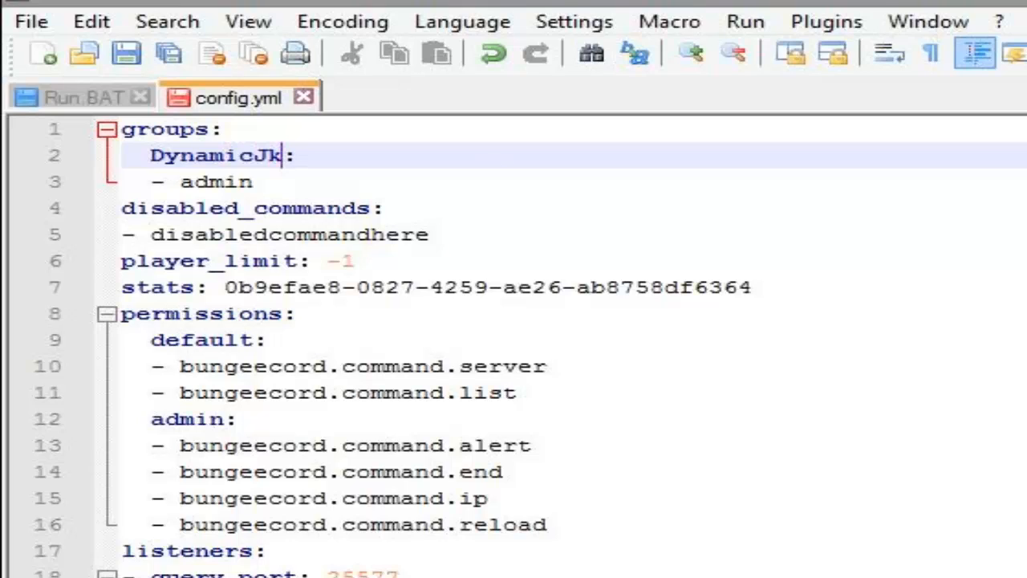
left_click(399, 262)
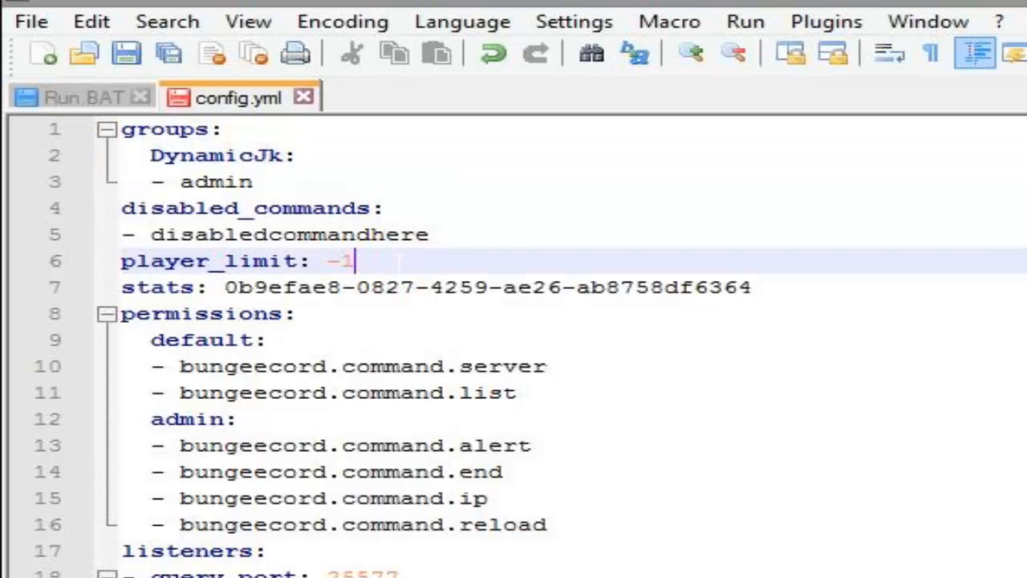
key("BackSpace")
key("BackSpace")
type("100")
Step: Set the listener's host value to 0.0.0.0:25565
left_click(332, 343)
left_click(619, 391)
left_click(576, 471)
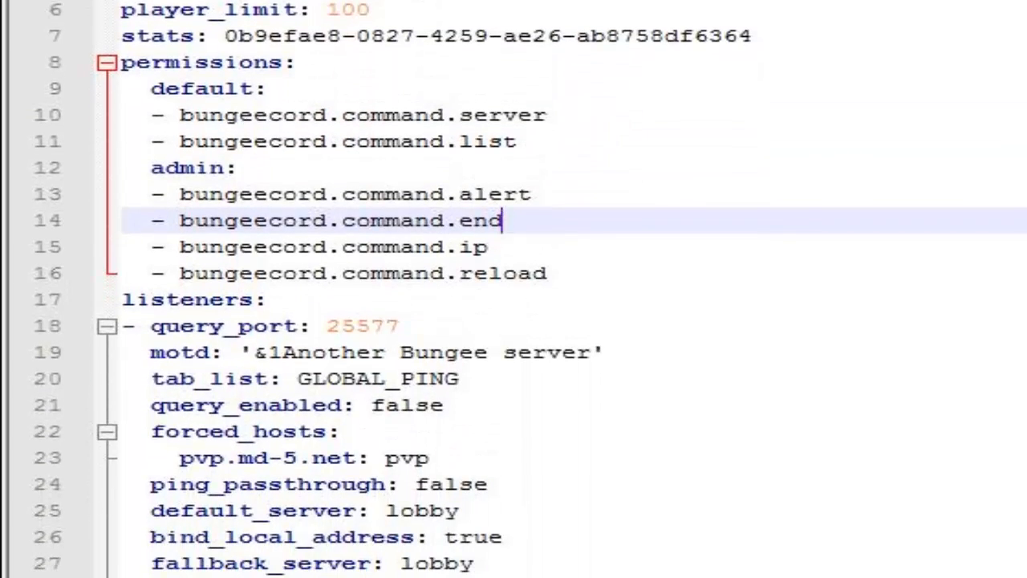
left_click(445, 325)
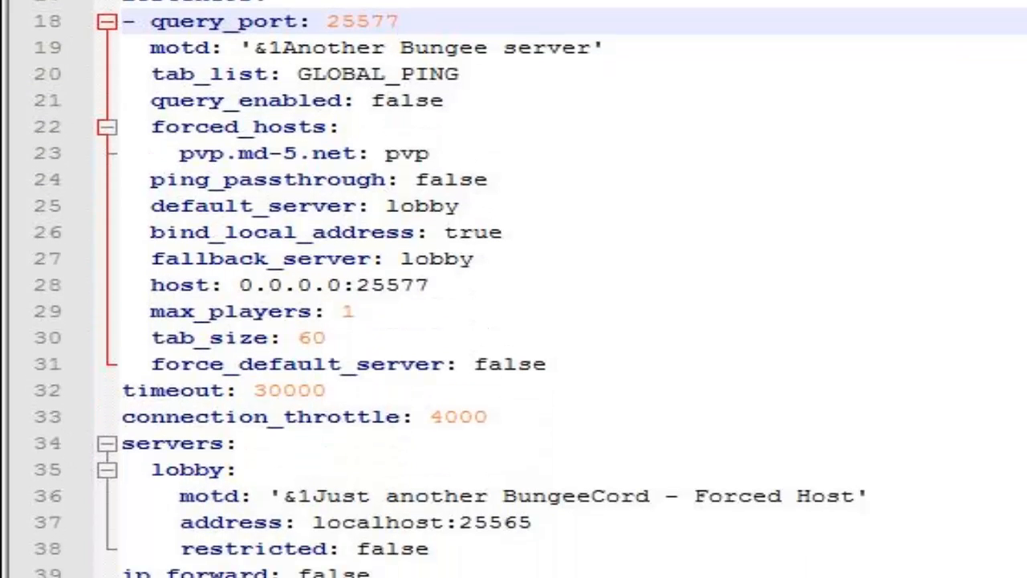
left_click_drag(483, 286, 41, 289)
left_click(563, 292)
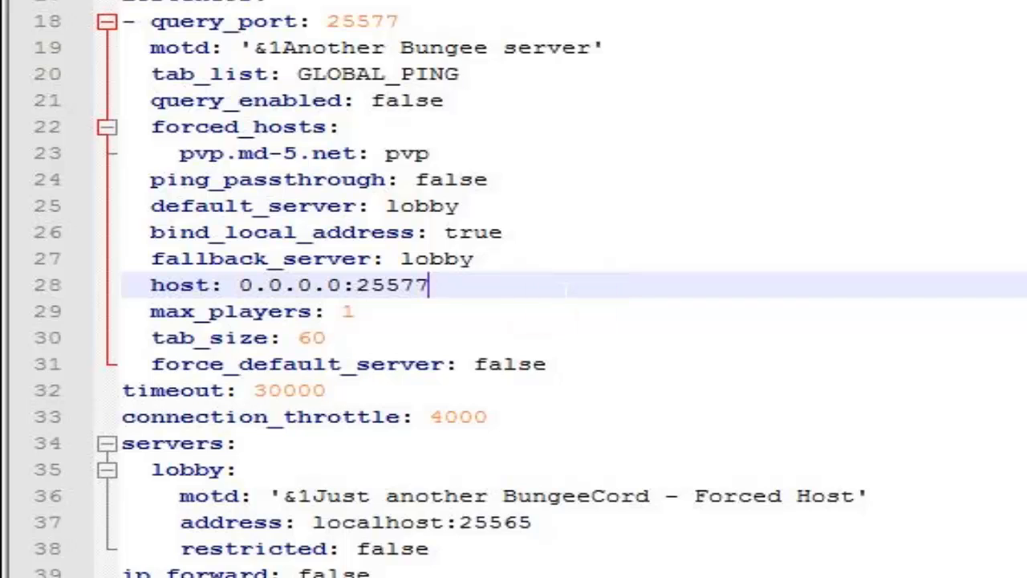
key("BackSpace")
key("BackSpace")
type("65")
Step: Replace the listener's motd text with '&eOur Minecraft Linked servers'
left_click_drag(597, 47, 255, 47)
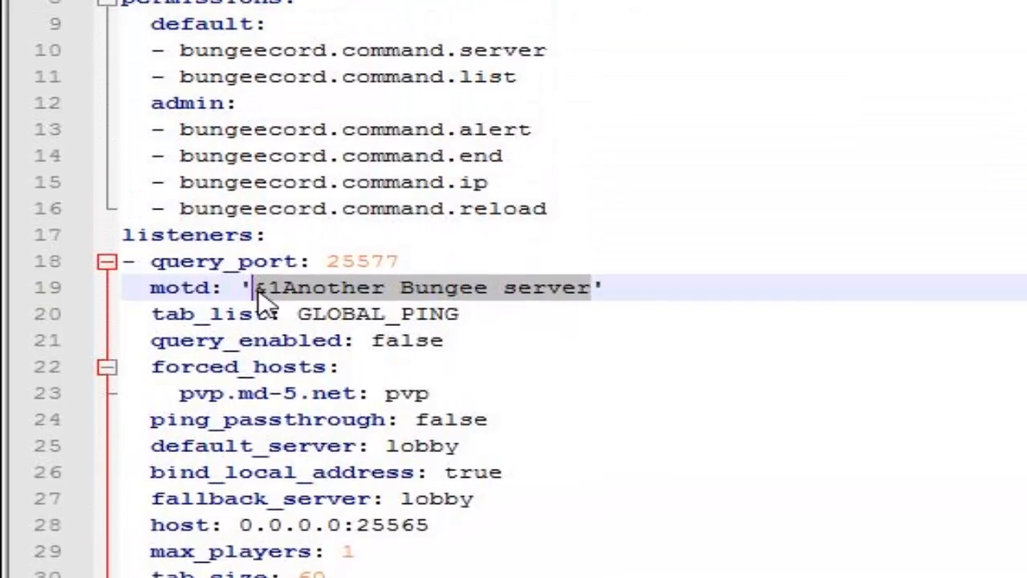
type("&e")
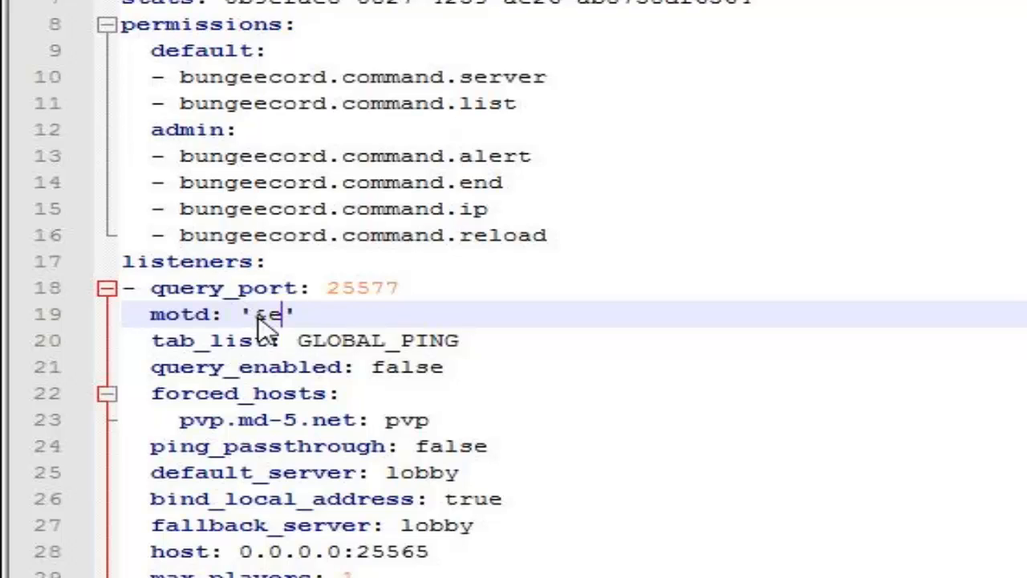
type("Our Minecraf")
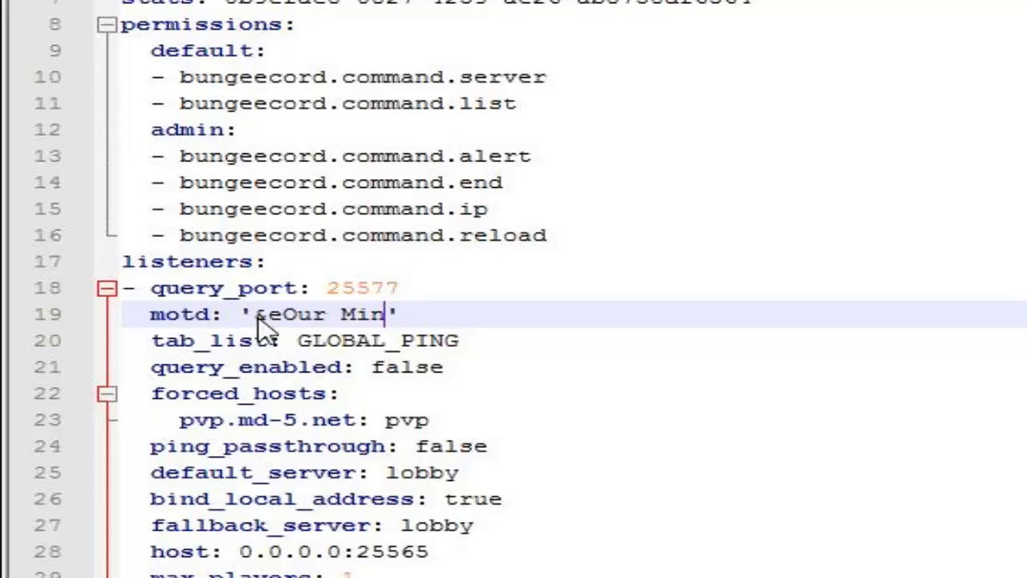
type("t Licked s")
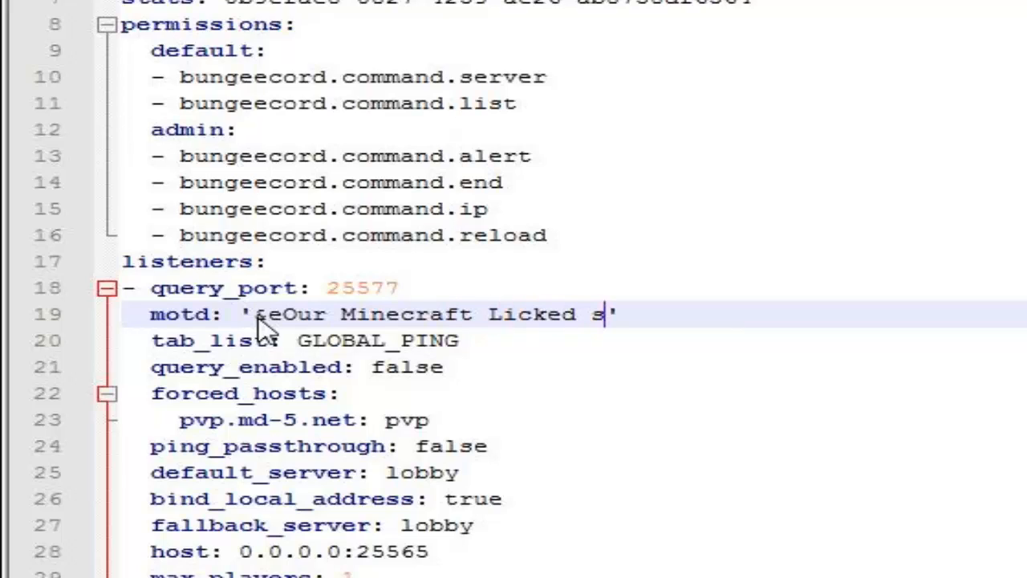
key("BackSpace")
key("BackSpace")
key("BackSpace")
key("BackSpace")
key("BackSpace")
key("BackSpace")
type("nked servers")
key("shift+Left")
key("shift+Left")
key("shift+Left")
key("shift+Left")
key("shift+Left")
key("shift+Left")
key("shift+Left")
key("shift+Left")
key("shift+Left")
key("shift+Left")
key("shift+Left")
key("shift+Left")
key("shift+Left")
key("shift+Left")
key("shift+Left")
key("shift+Left")
key("shift+Left")
key("shift+Left")
key("shift+Left")
key("shift+Left")
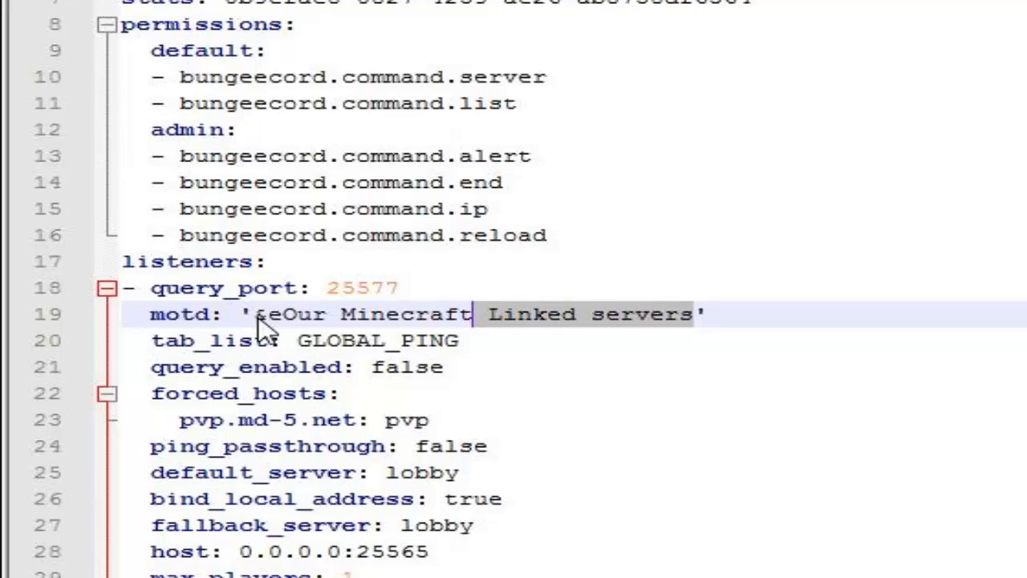
left_click(445, 367)
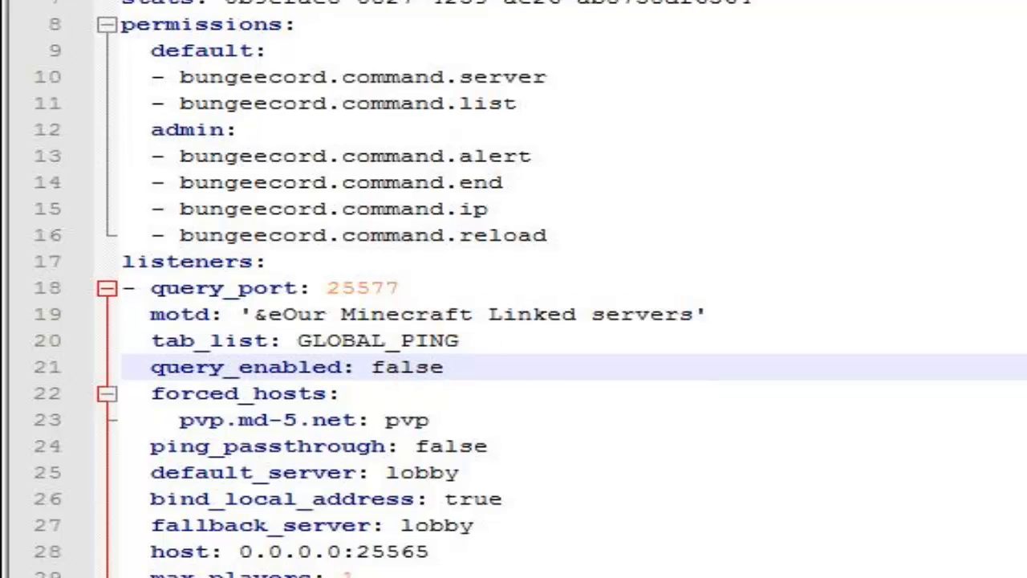
Step: Add the entry "atomic-cloud.net: hub" below the pvp entry under forced_hosts, indented to match it
left_click(444, 417)
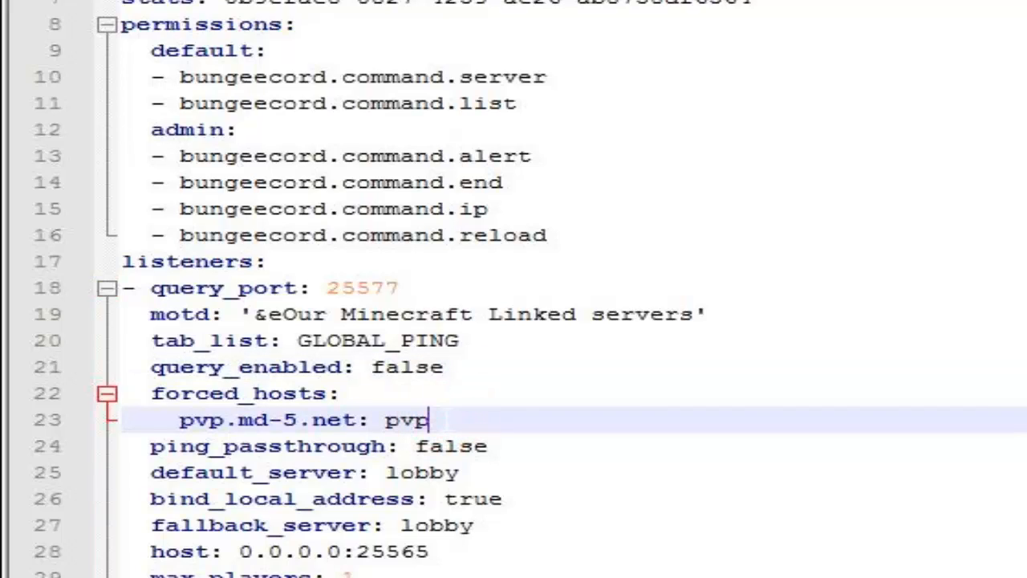
key("Return")
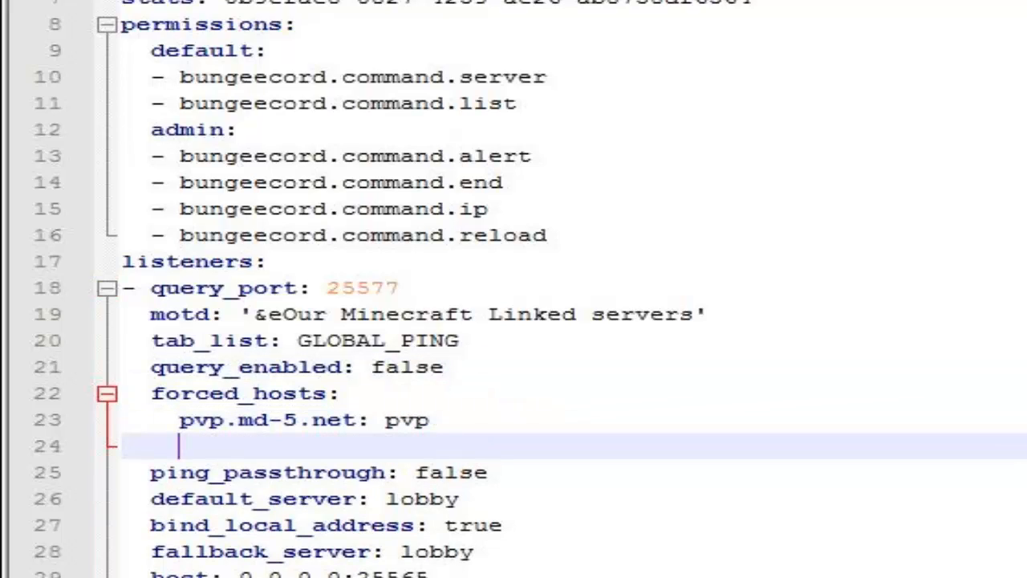
type("atomic")
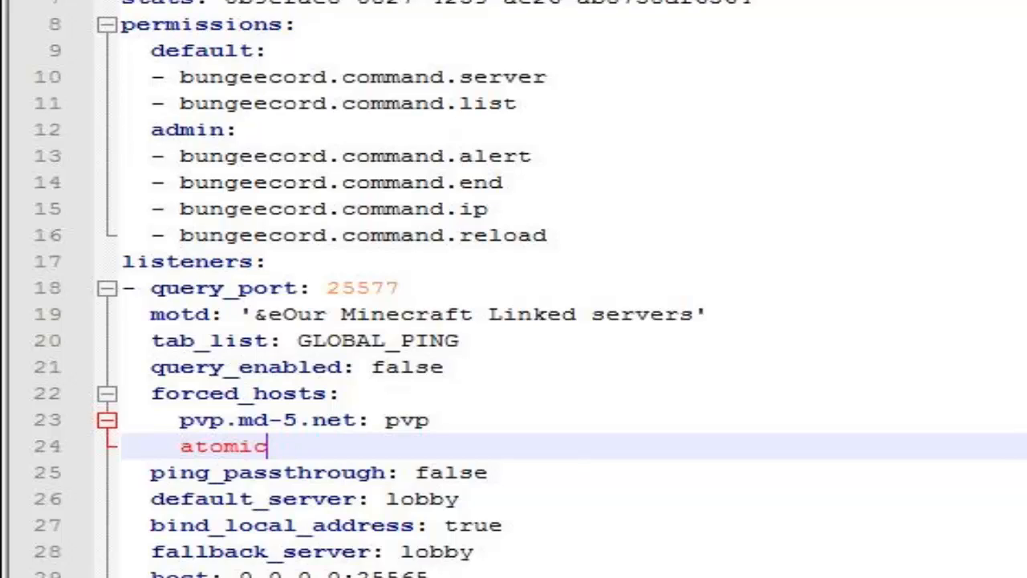
type("-cloud.net")
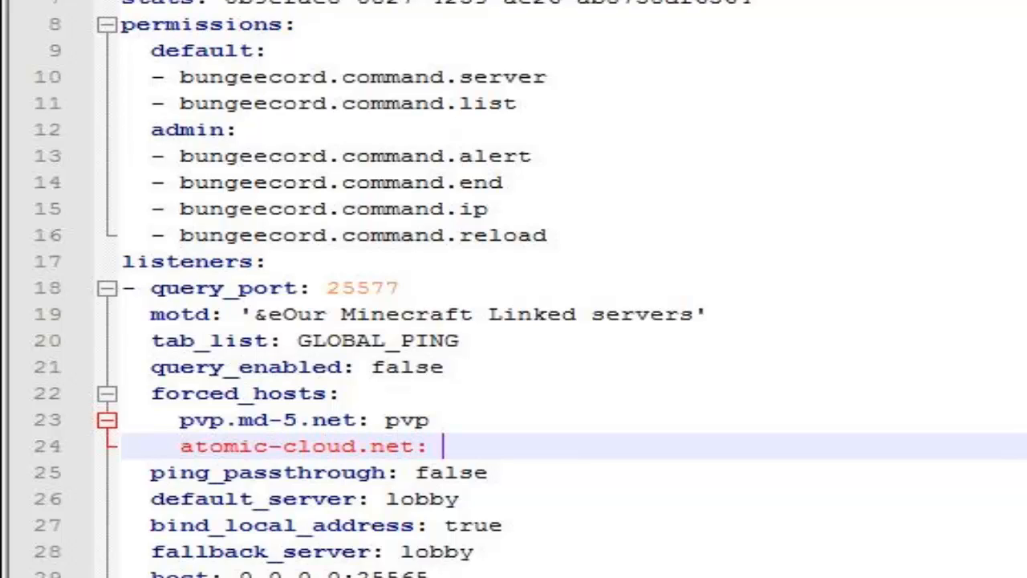
type(": hub")
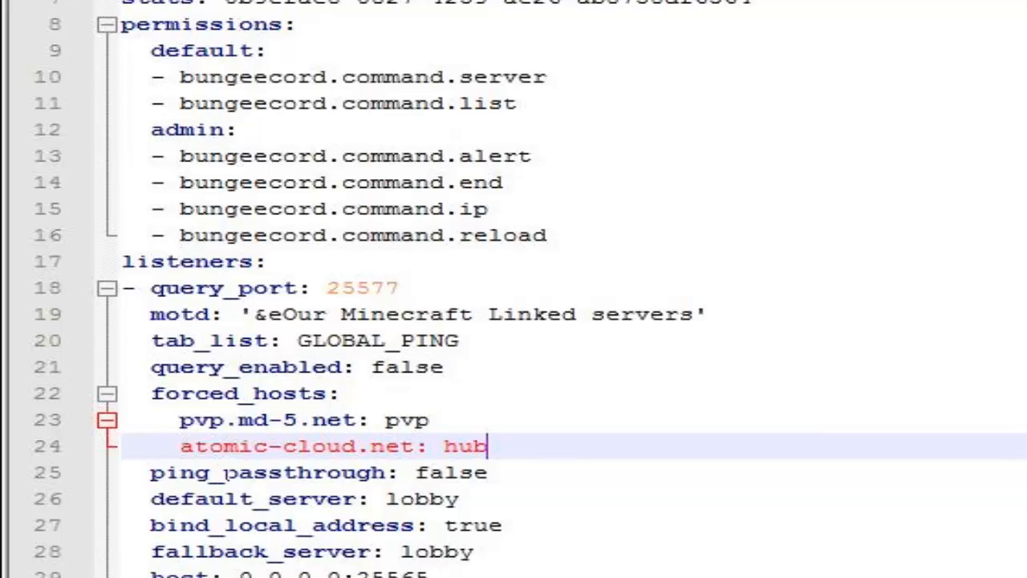
left_click_drag(183, 447, 98, 451)
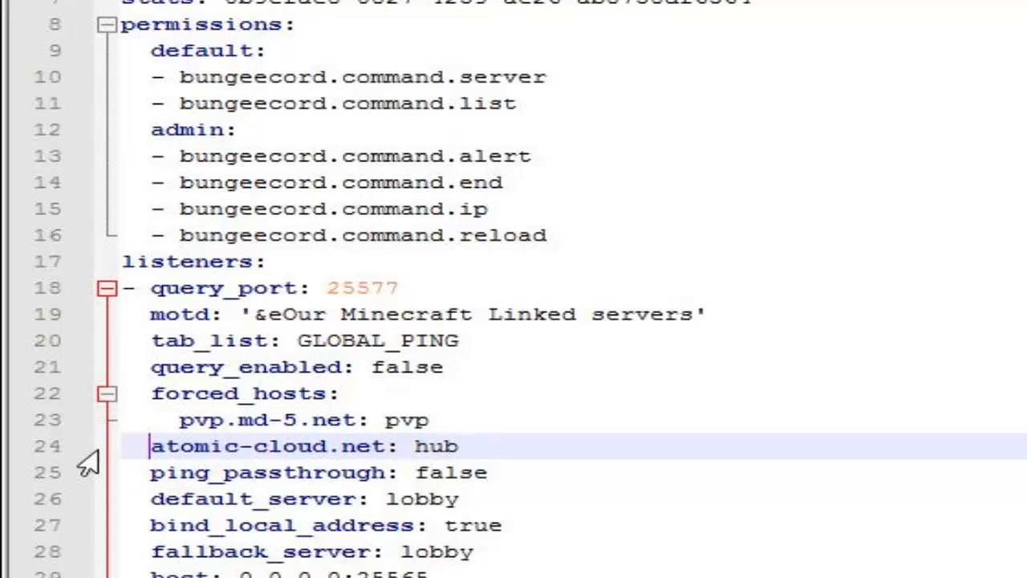
left_click(491, 469)
left_click(543, 448)
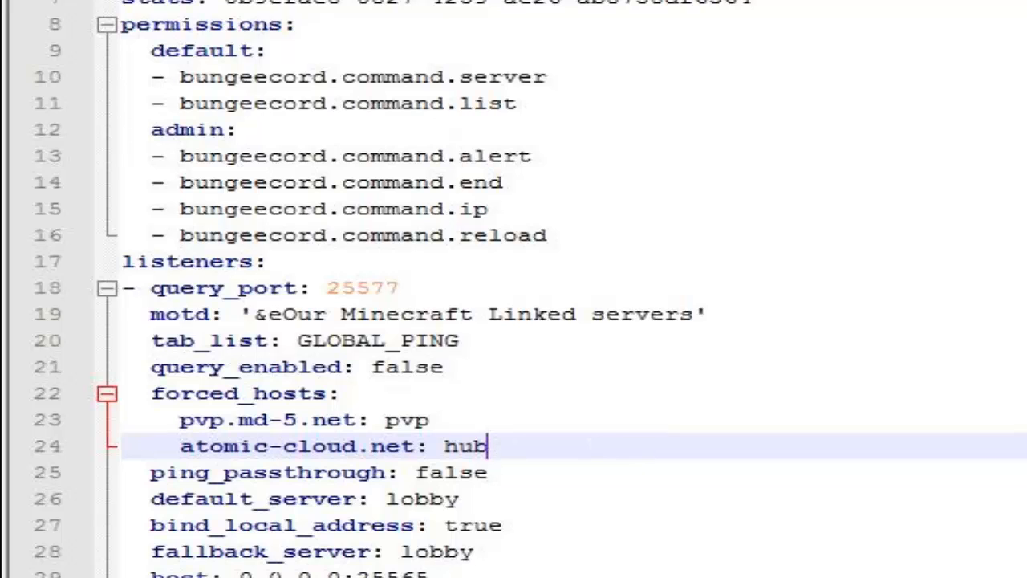
Step: Duplicate the lobby block, including its motd, address and restricted lines, directly below itself under servers
scroll(438, 361, "down", 6)
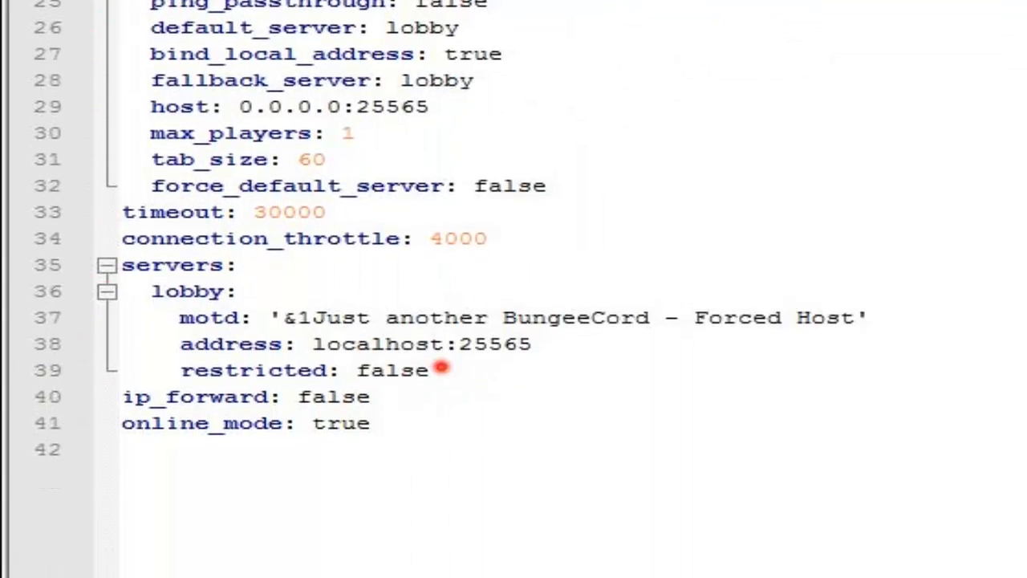
left_click_drag(433, 359, 11, 281)
key("ctrl+c")
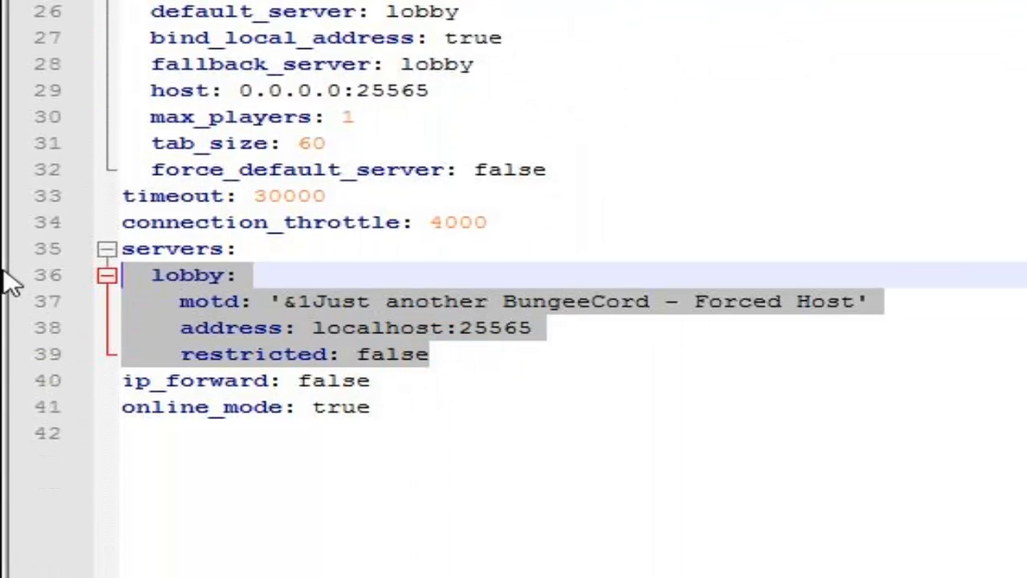
key("Right")
key("Return")
key("Home")
key("ctrl+v")
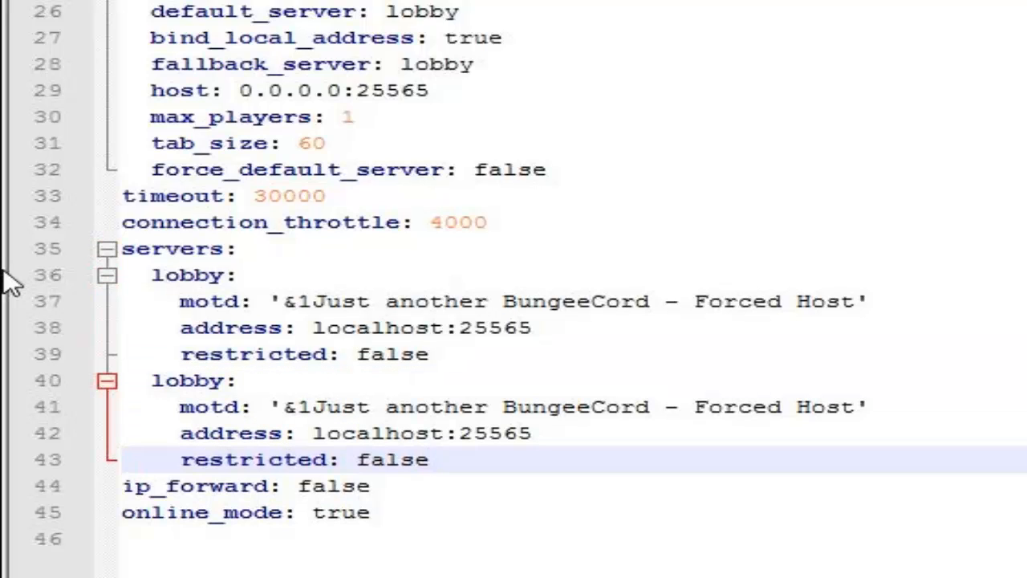
left_click_drag(458, 465, 44, 465)
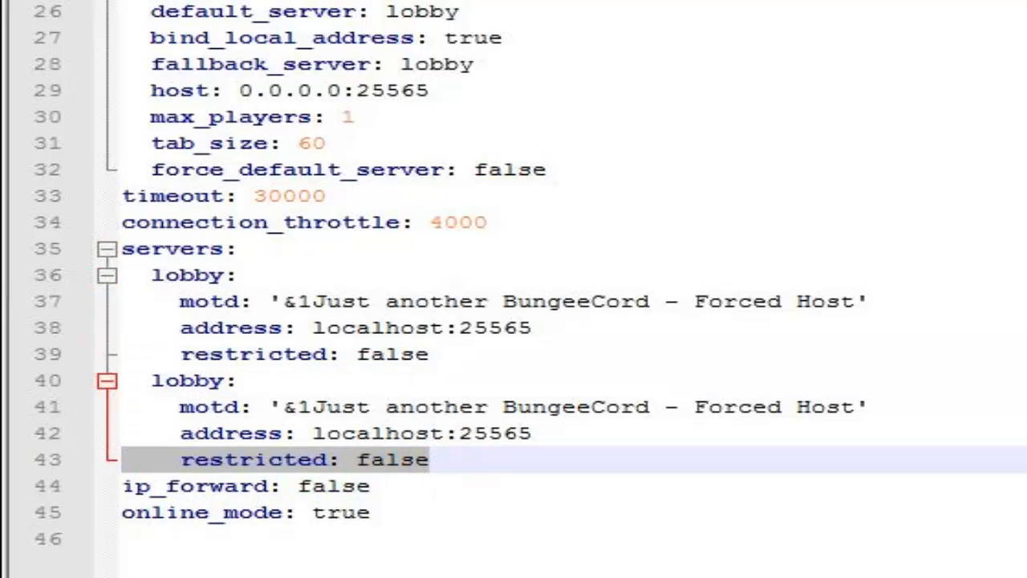
left_click(384, 509)
left_click_drag(366, 486, 73, 485)
left_click(251, 424)
left_click_drag(449, 459, 6, 285)
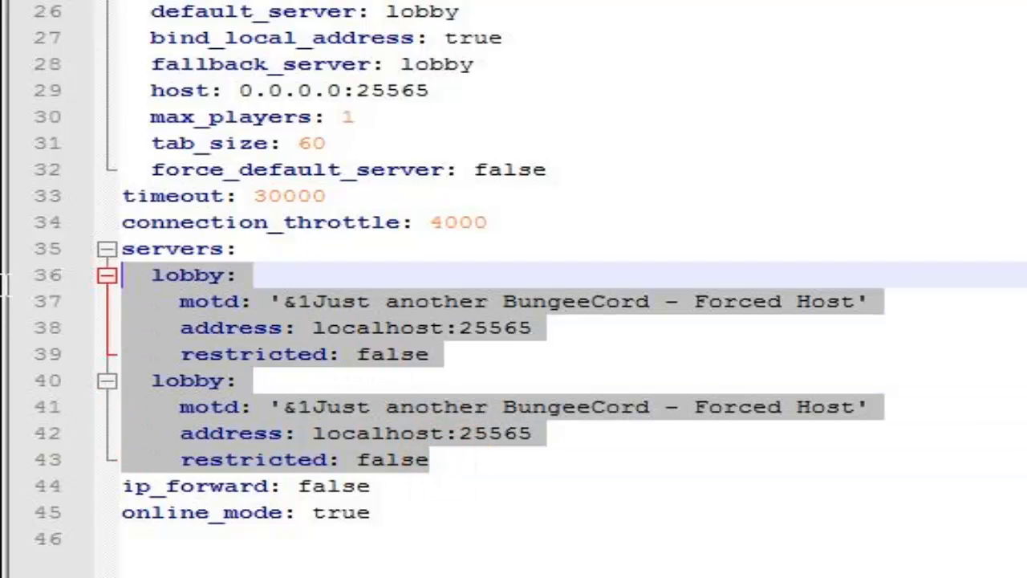
left_click(505, 359)
left_click(513, 2)
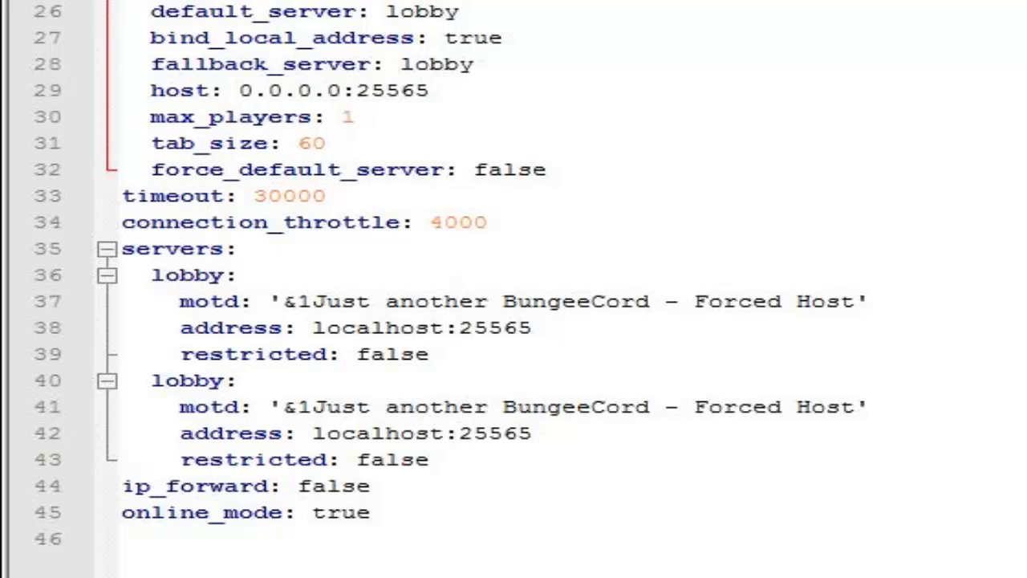
Step: Replace the motd text of both lobby blocks under servers with '&eOur Minecraft Linked servers'
left_click_drag(855, 300, 293, 305)
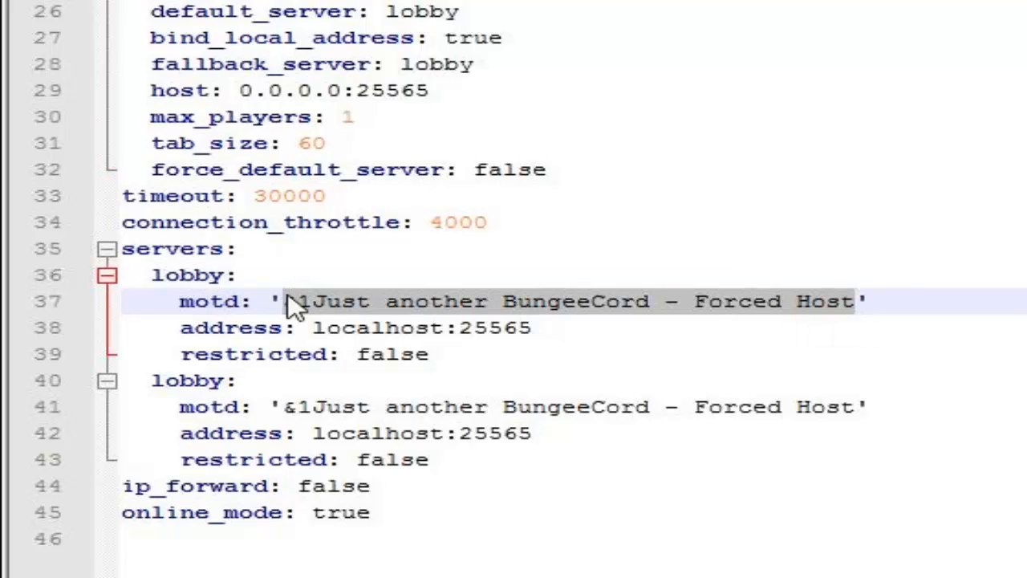
type("&eOur Minecraft Linked server")
type("s")
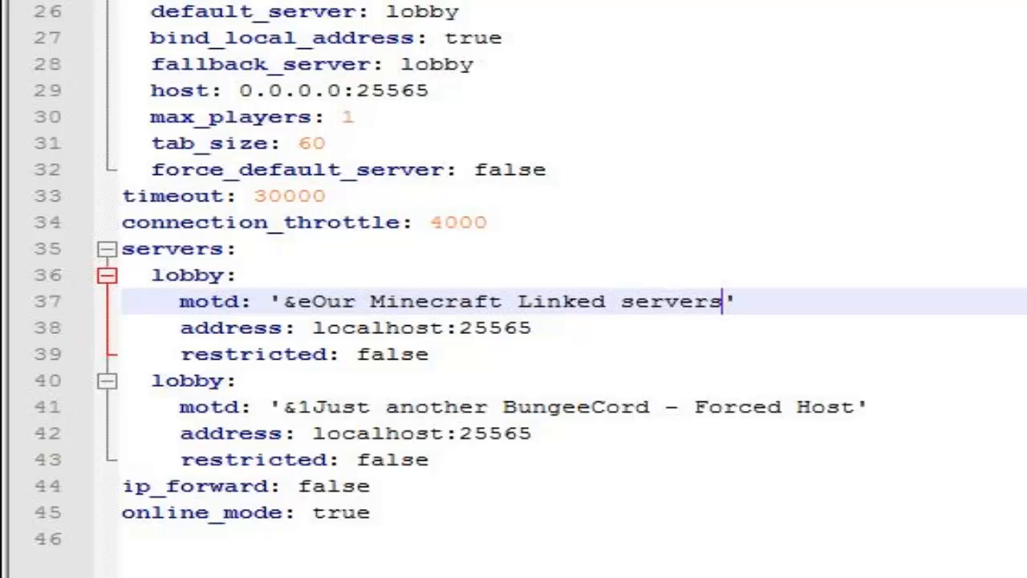
left_click_drag(856, 406, 289, 405)
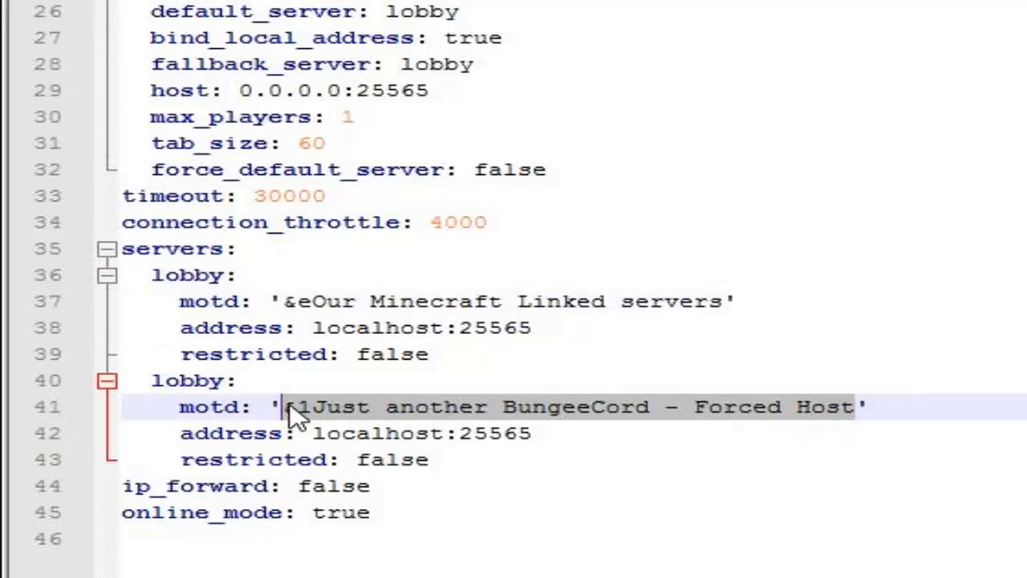
type("&eOur Minecraft Linked server")
type("s")
left_click(573, 323)
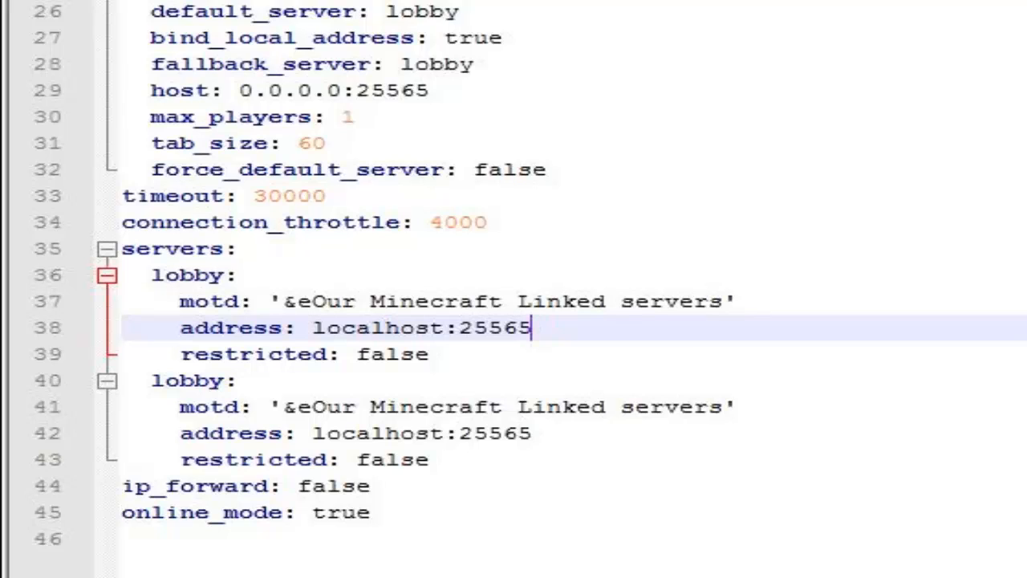
Step: Rename the first lobby block under servers to Hub
left_click_drag(458, 11, 399, 11)
left_click_drag(219, 276, 153, 277)
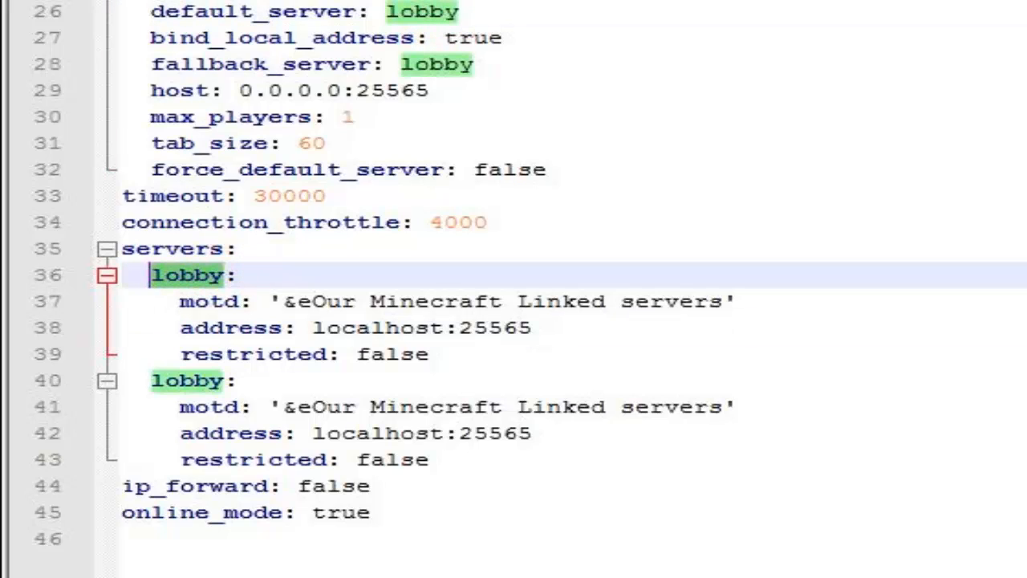
type("Hub:")
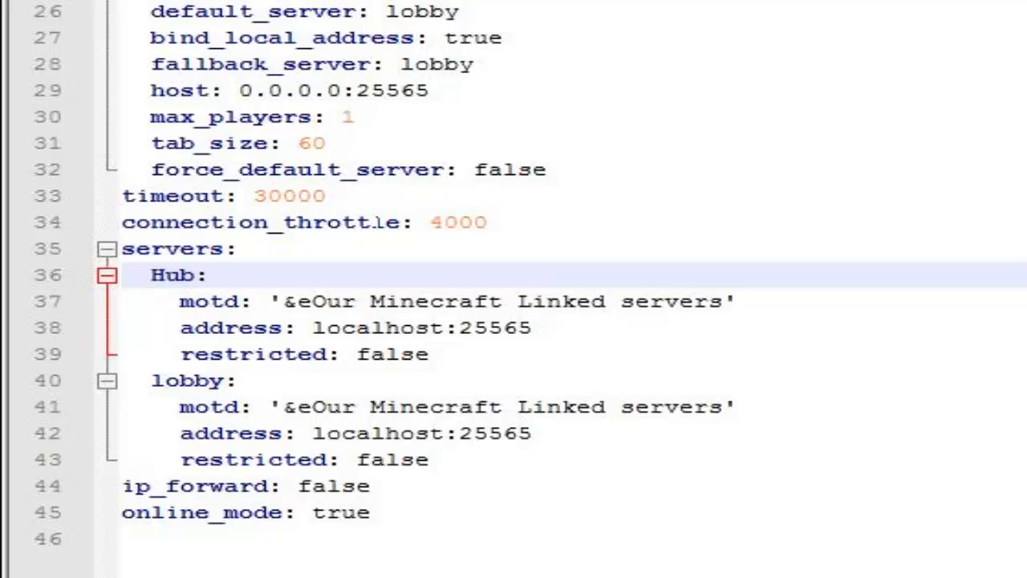
Step: Set both the listener's default_server and fallback_server values to Hub
left_click_drag(459, 11, 388, 12)
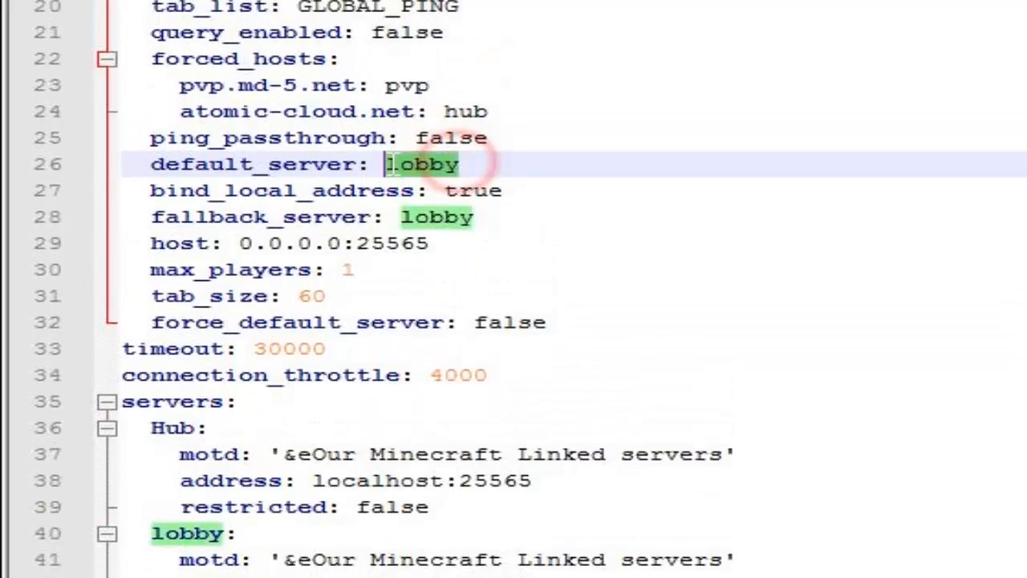
type("Hub")
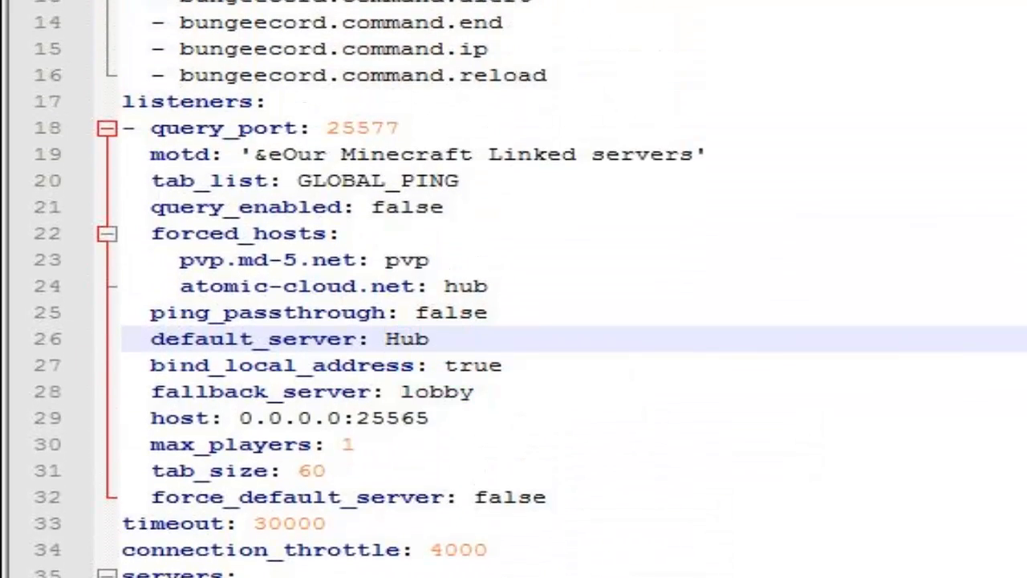
left_click_drag(473, 392, 401, 392)
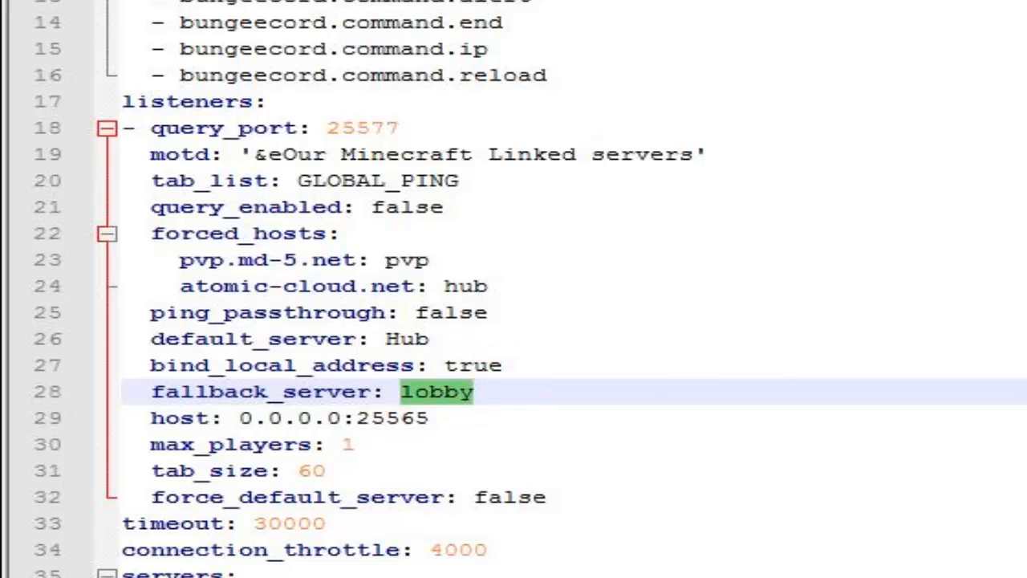
type("Hub")
left_click_drag(463, 390, 2, 343)
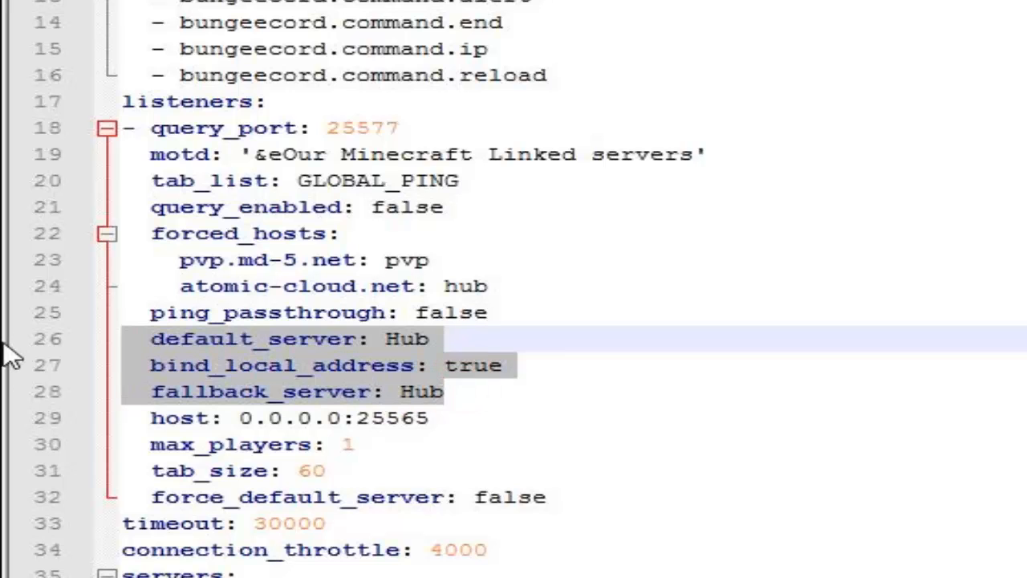
left_click(340, 365)
Step: Set the listener's max_players to 100 and force_default_server to true
left_click(388, 120)
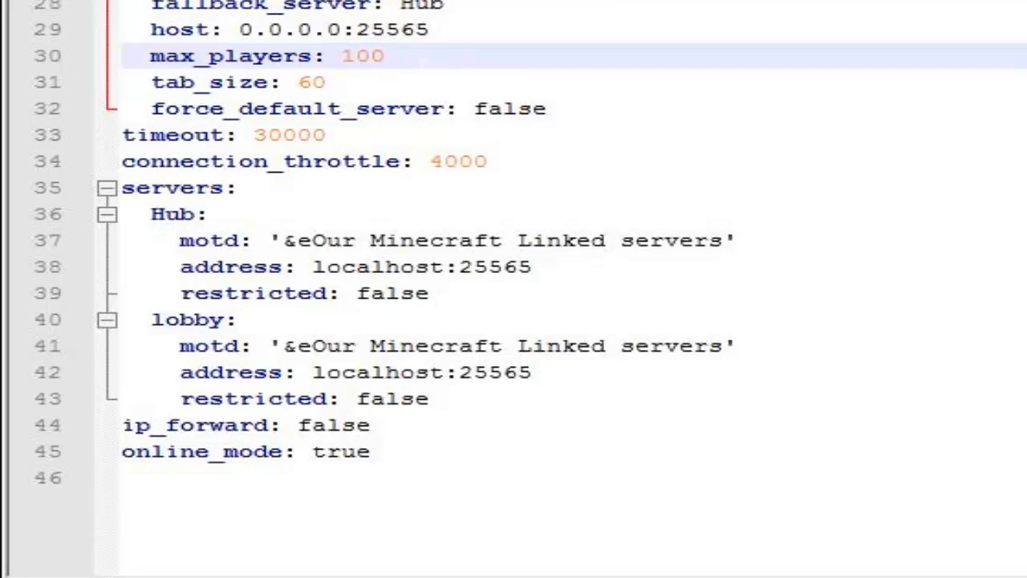
left_click_drag(550, 108, 473, 109)
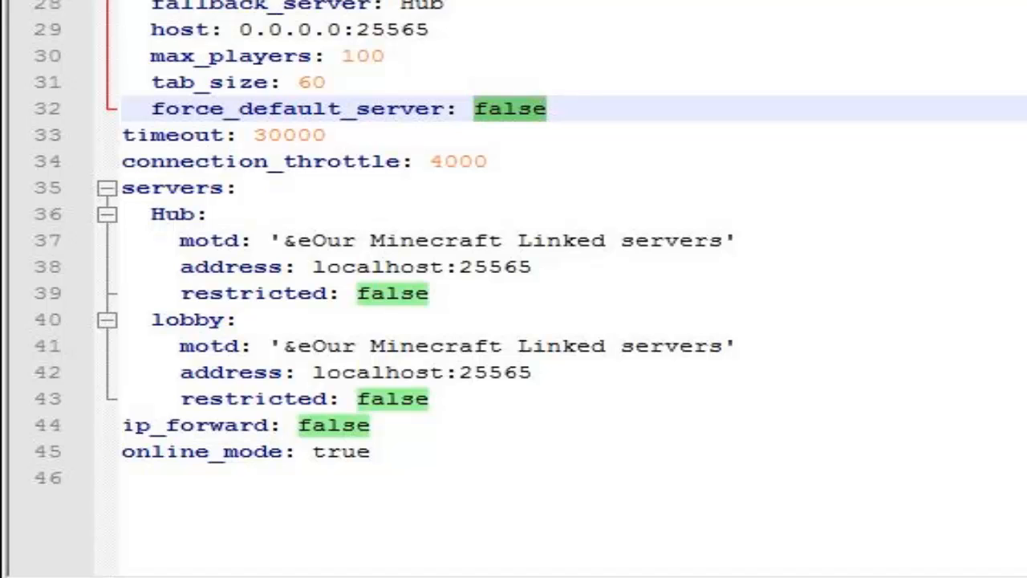
left_click_drag(522, 283, 122, 218)
left_click(470, 214)
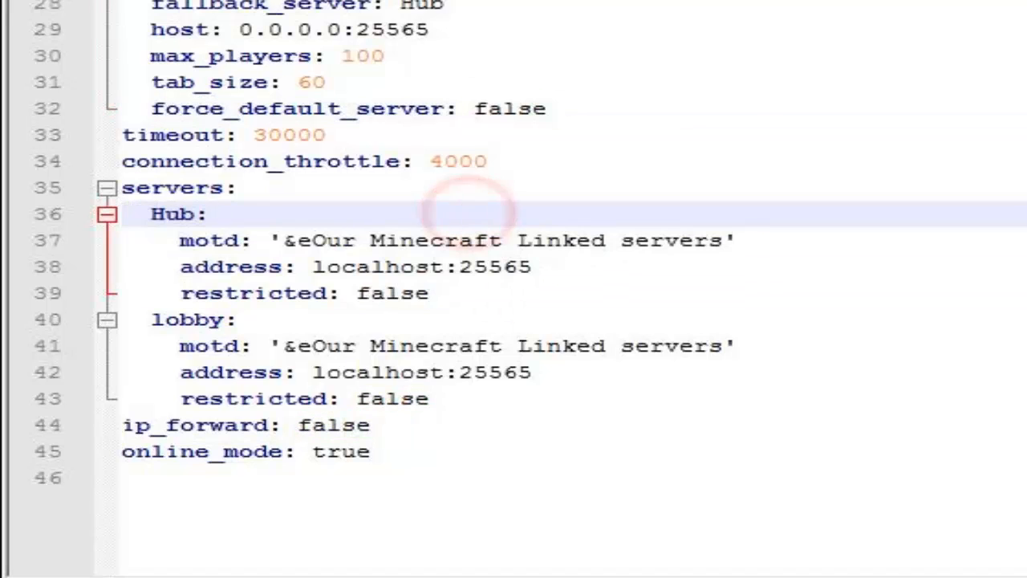
left_click_drag(542, 112, 473, 109)
type("true")
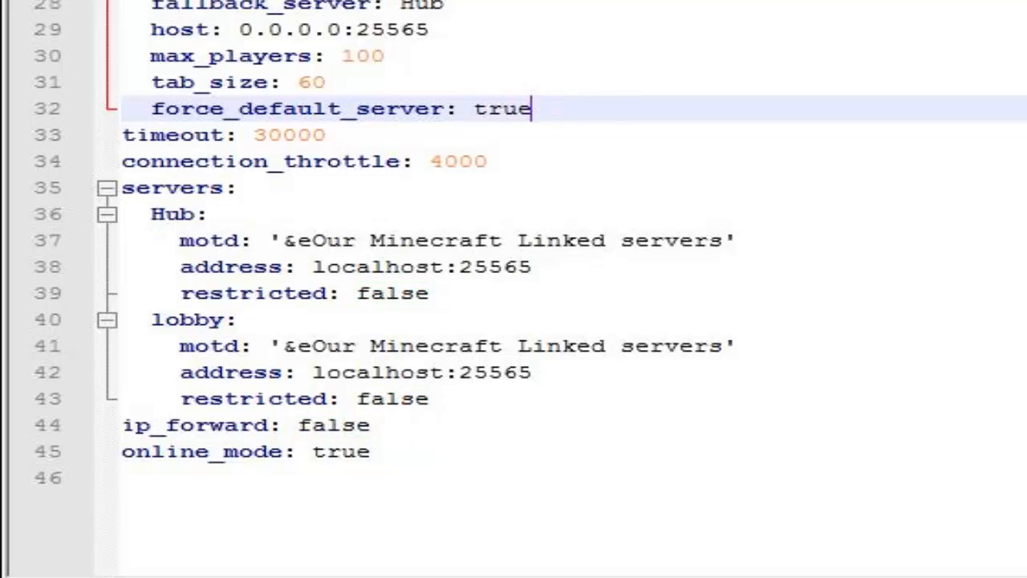
Step: Set the Hub server's address to localhost:25570
left_click_drag(122, 135, 481, 161)
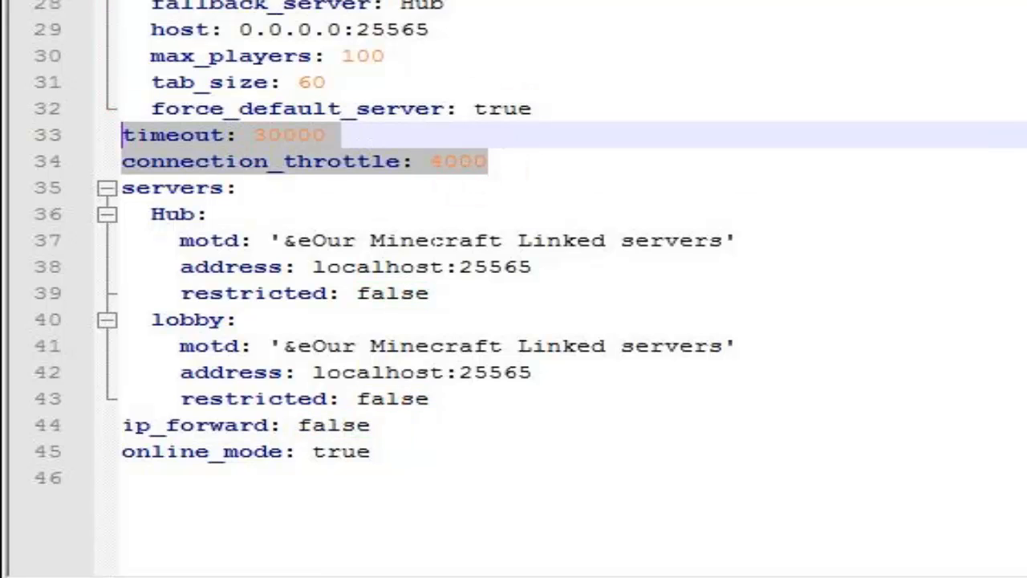
left_click(537, 267)
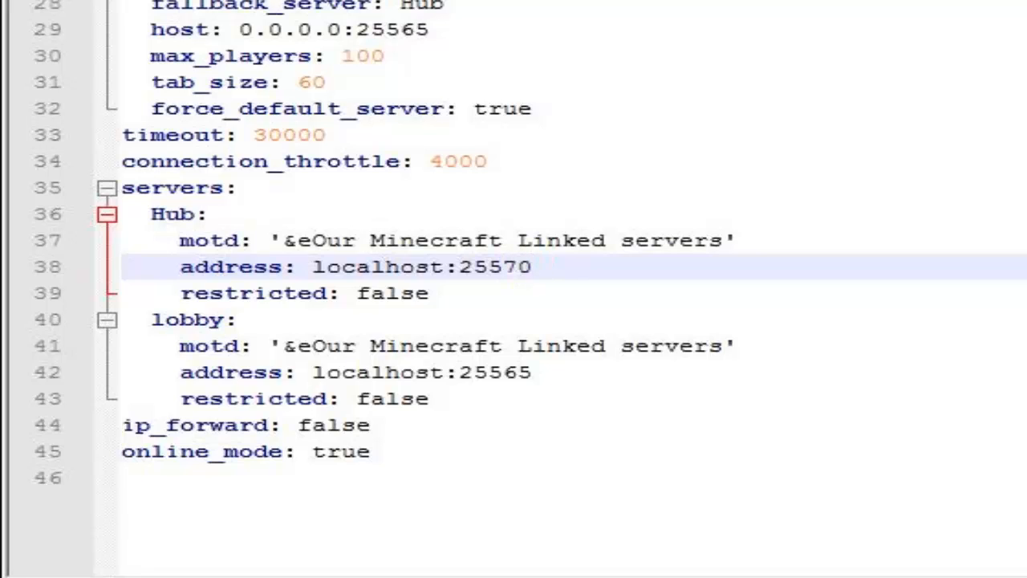
Step: Rename the remaining lobby block under servers to MiniGames and set its address to localhost:25571
double_click(218, 320)
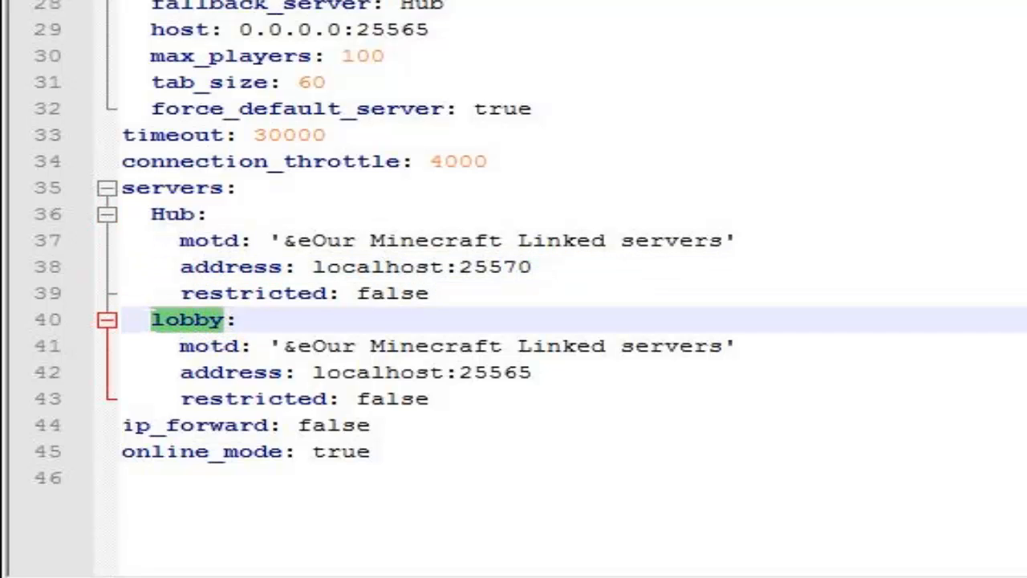
type("MiniGames:")
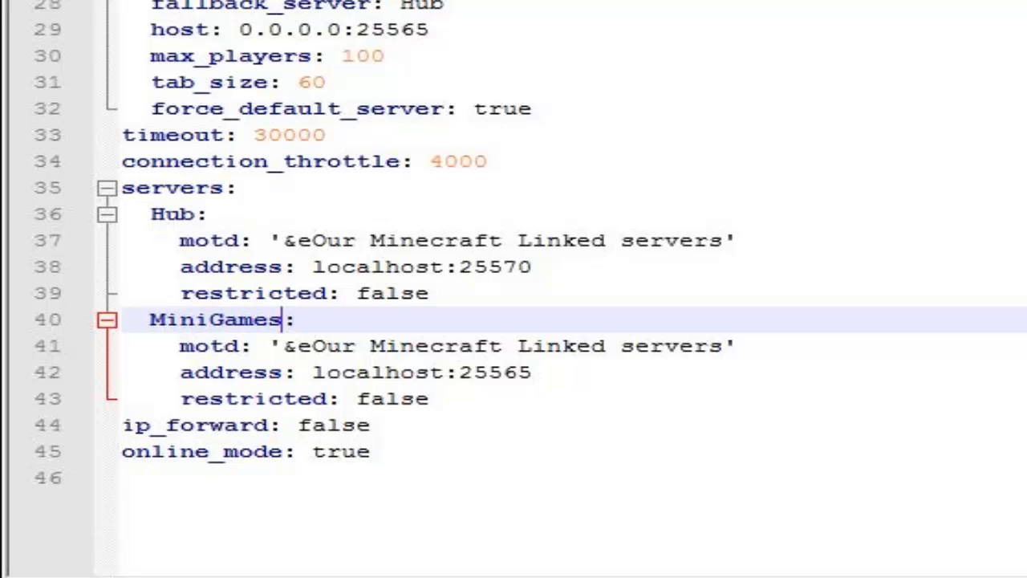
left_click(526, 372)
key("BackSpace")
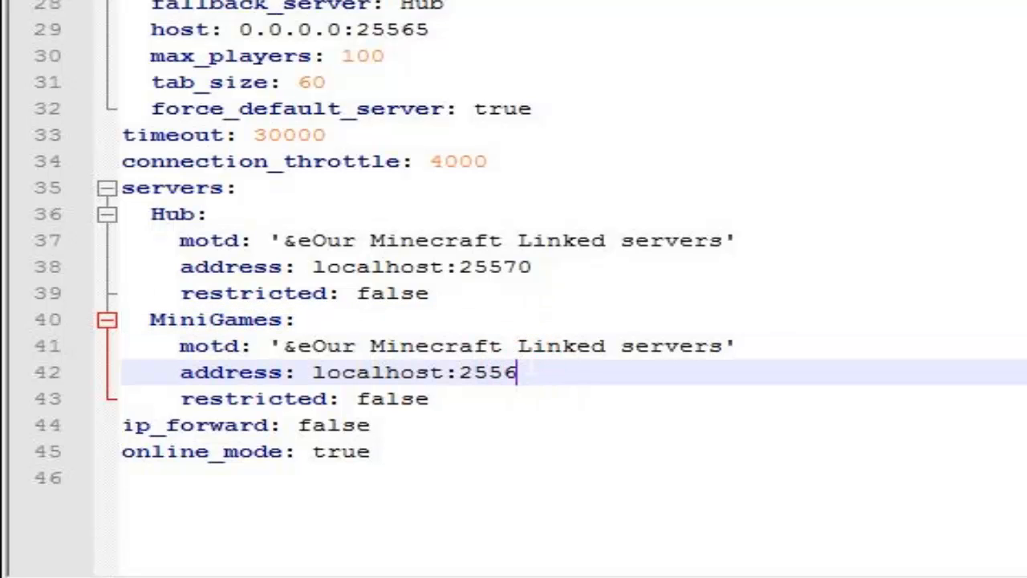
left_click_drag(529, 372, 122, 371)
left_click(491, 318)
left_click(495, 291)
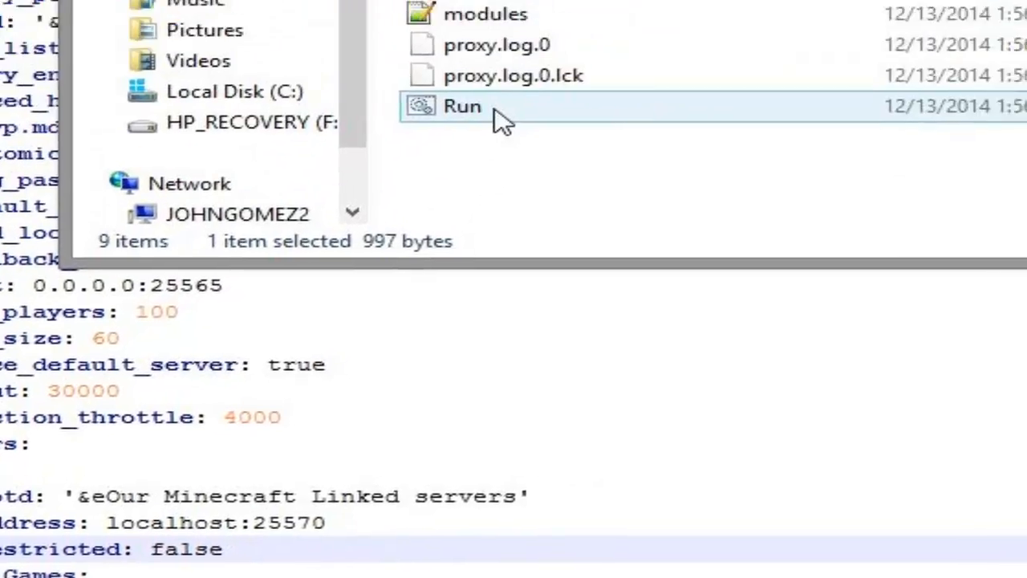
Step: Start the proxy with the Run batch file in the BungeeCord folder and clear its console window out of the way
double_click(497, 118)
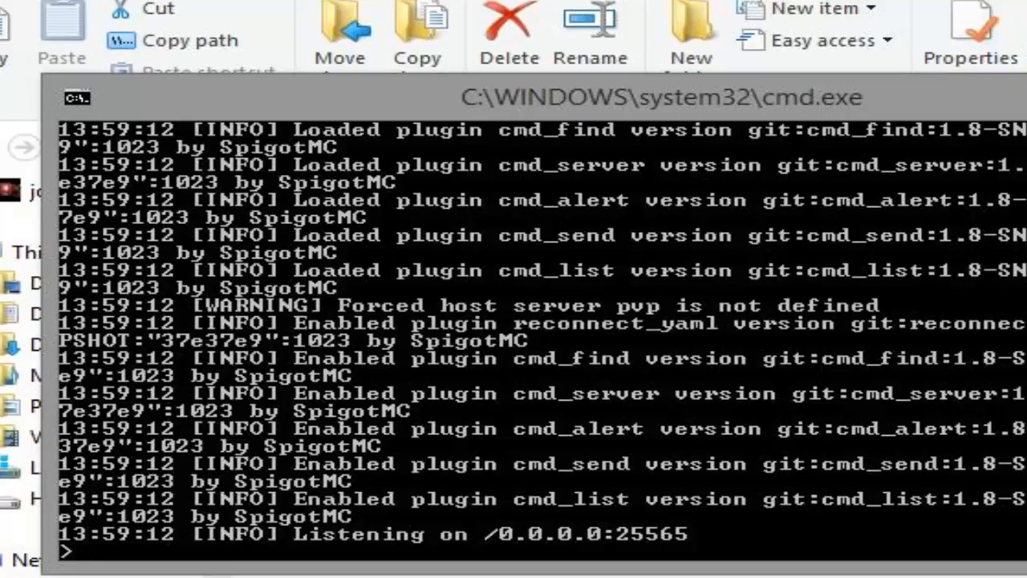
left_click_drag(1026, 0, 578, 0)
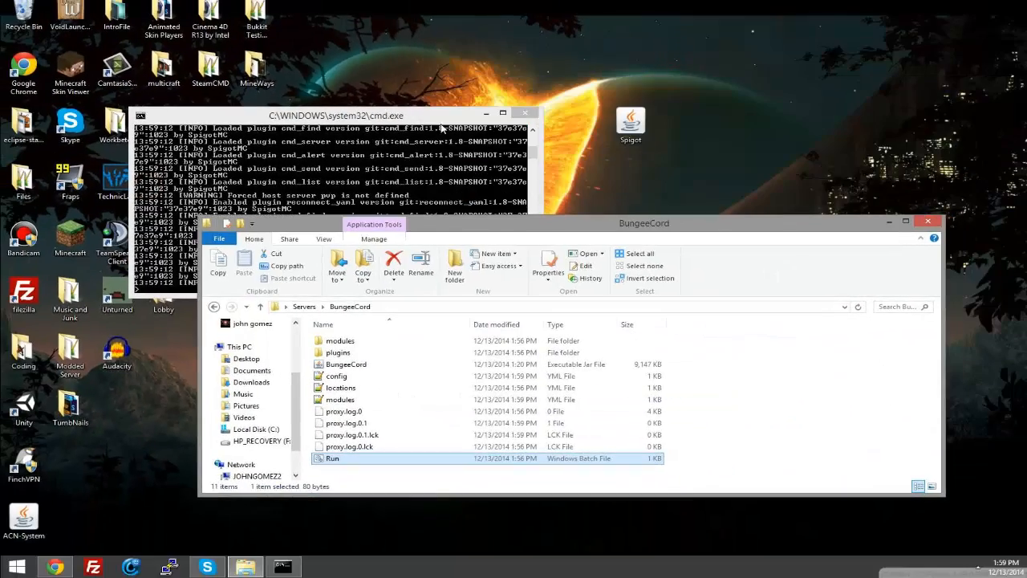
left_click(794, 261)
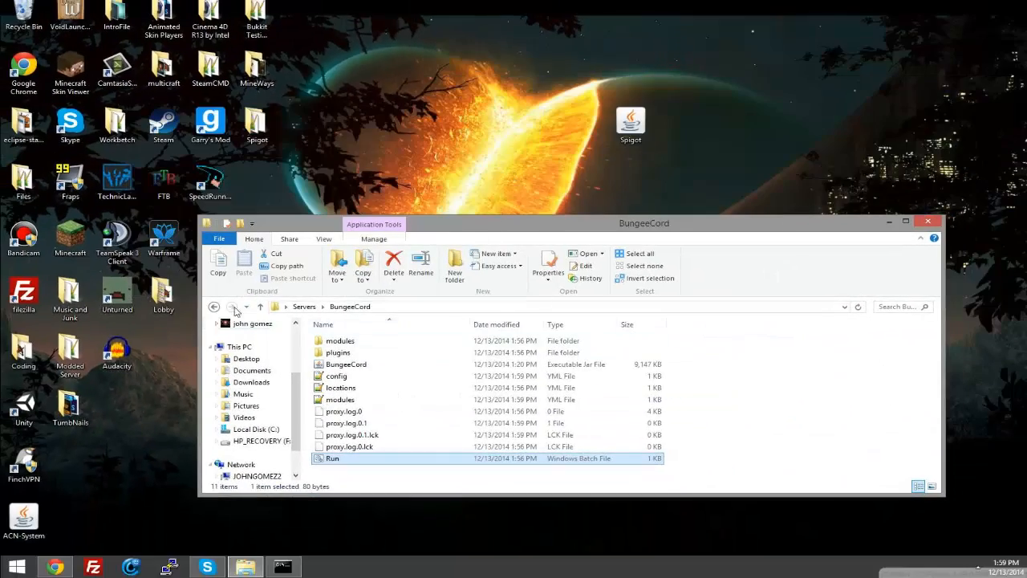
Step: Copy the Run batch file from the BungeeCord folder into the Hub Server folder
left_click(302, 308)
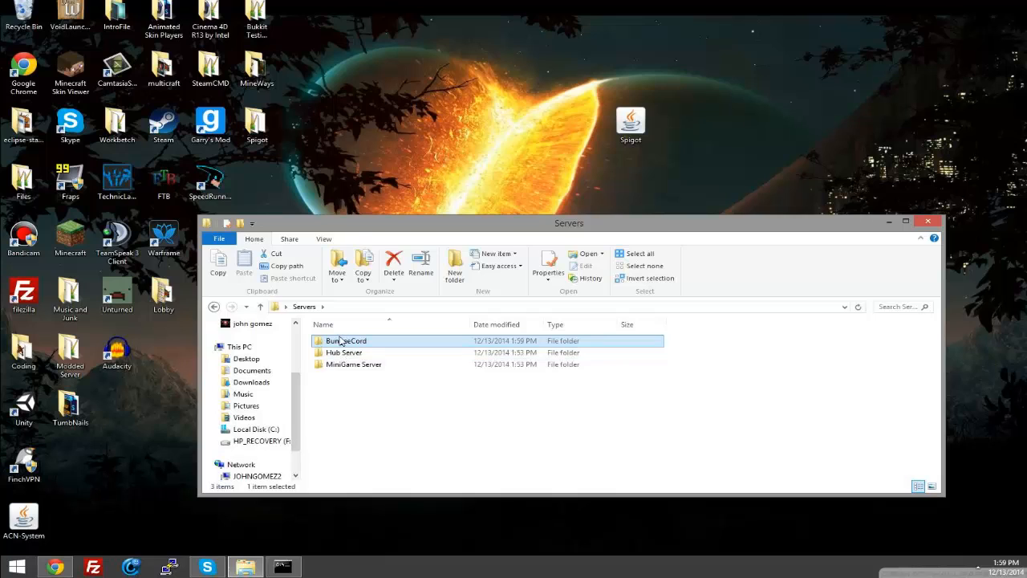
double_click(339, 340)
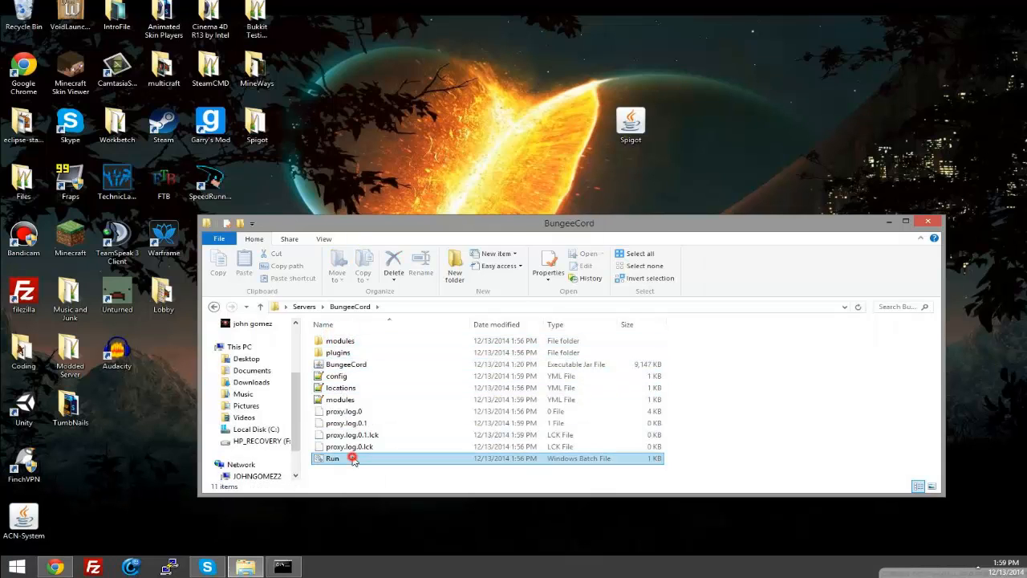
right_click(353, 458)
left_click(394, 391)
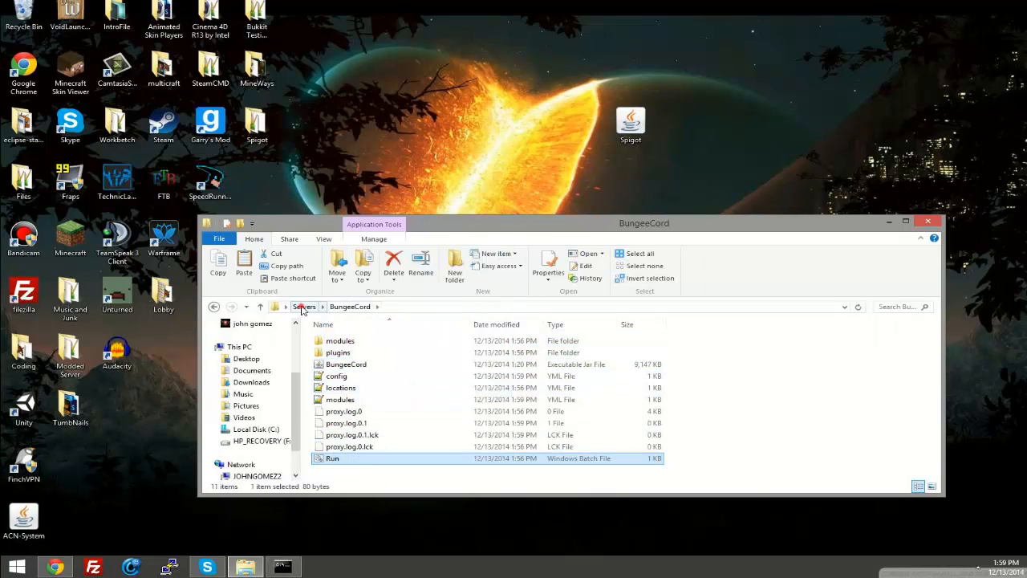
left_click(302, 307)
double_click(345, 352)
right_click(354, 368)
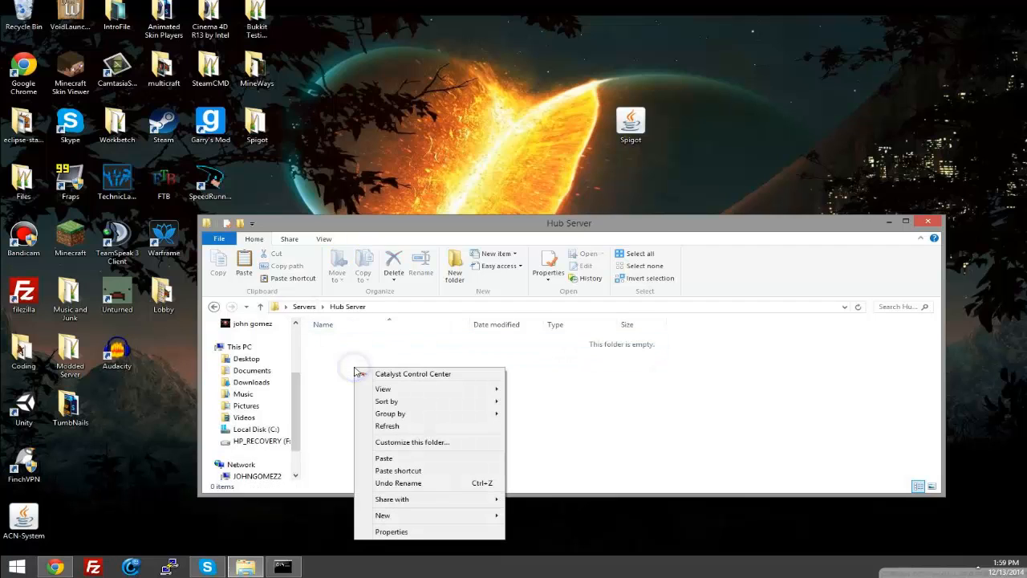
left_click(389, 458)
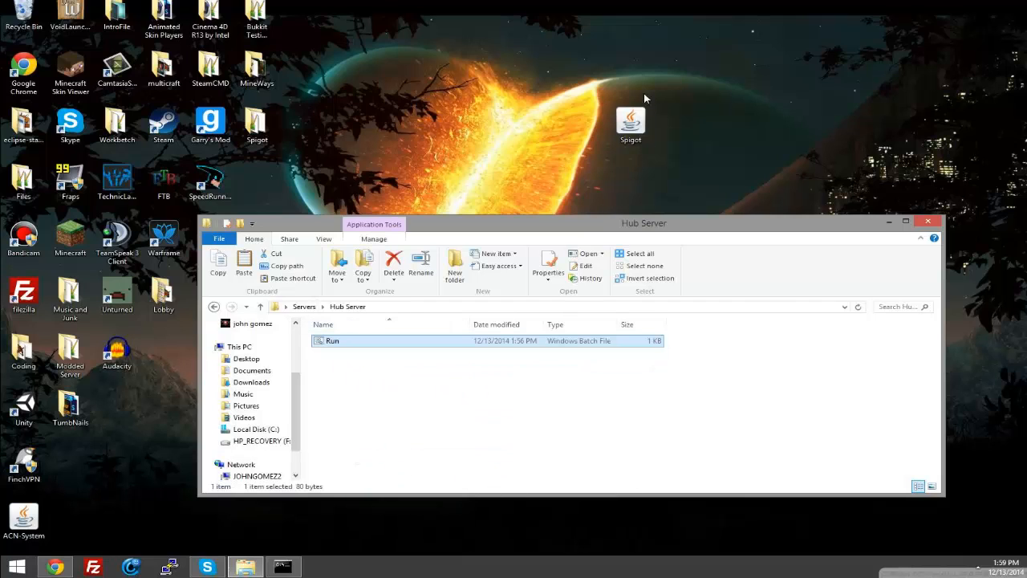
Step: Move the Spigot jar file from the desktop into the Hub Server folder
left_click_drag(634, 122, 425, 385)
left_click(379, 382)
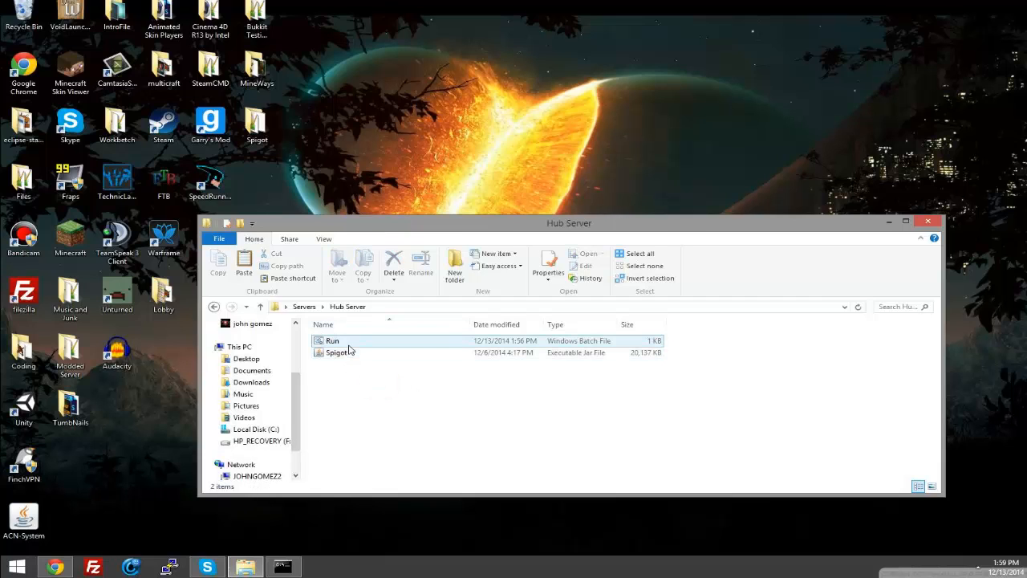
Step: Try to start the hub server with the copied Run batch file and close its console window
left_click_drag(507, 226, 506, 187)
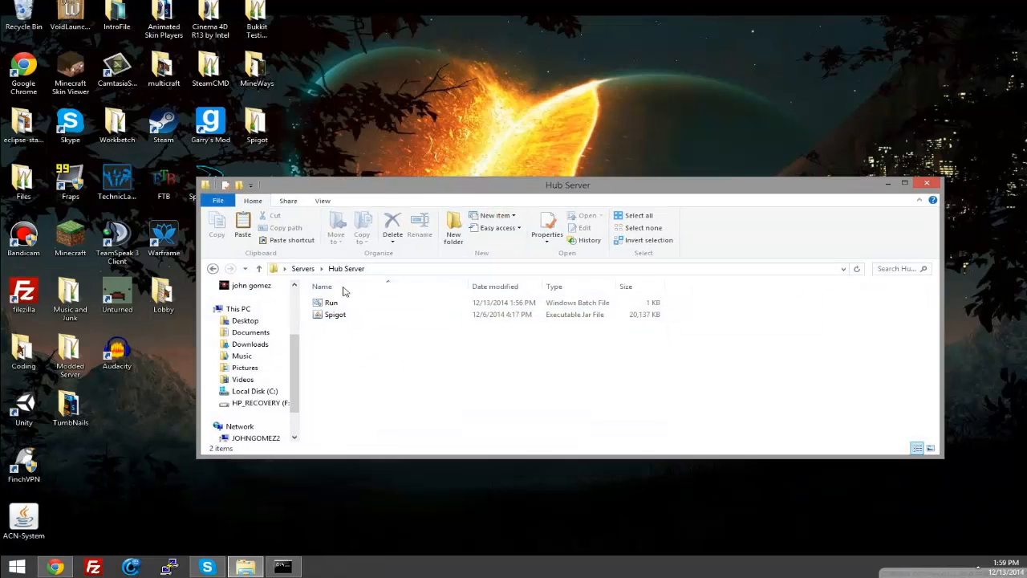
double_click(330, 302)
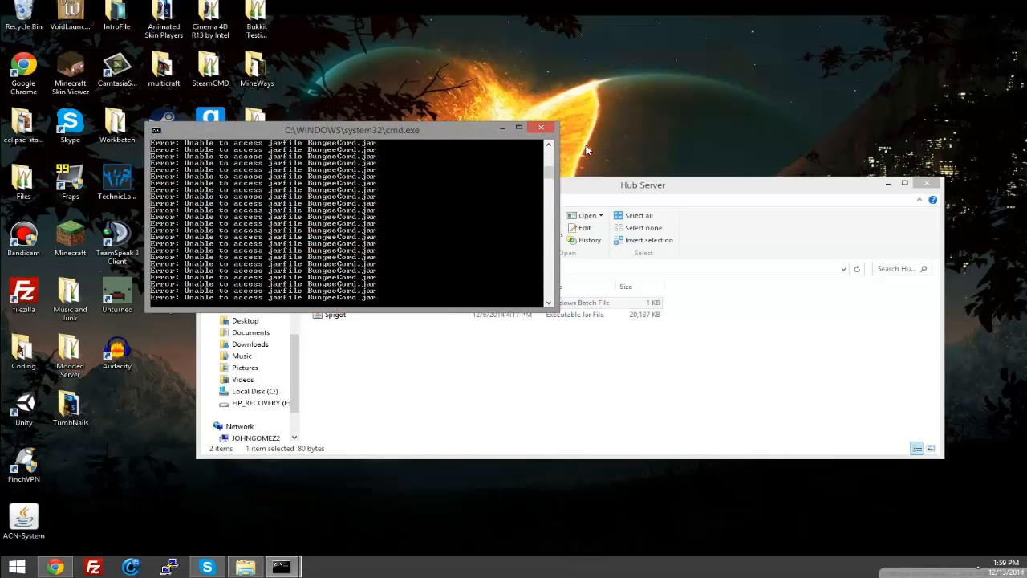
left_click(541, 127)
Step: Edit the Hub Server's Run batch file to launch the Spigot jar instead of BungeeCord, save it and close the editor
right_click(333, 302)
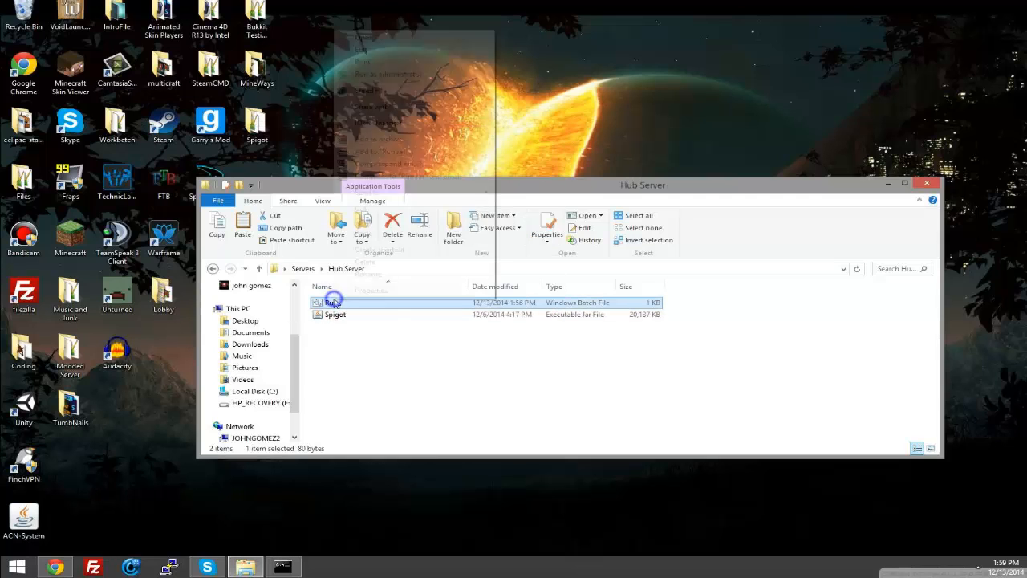
left_click(363, 50)
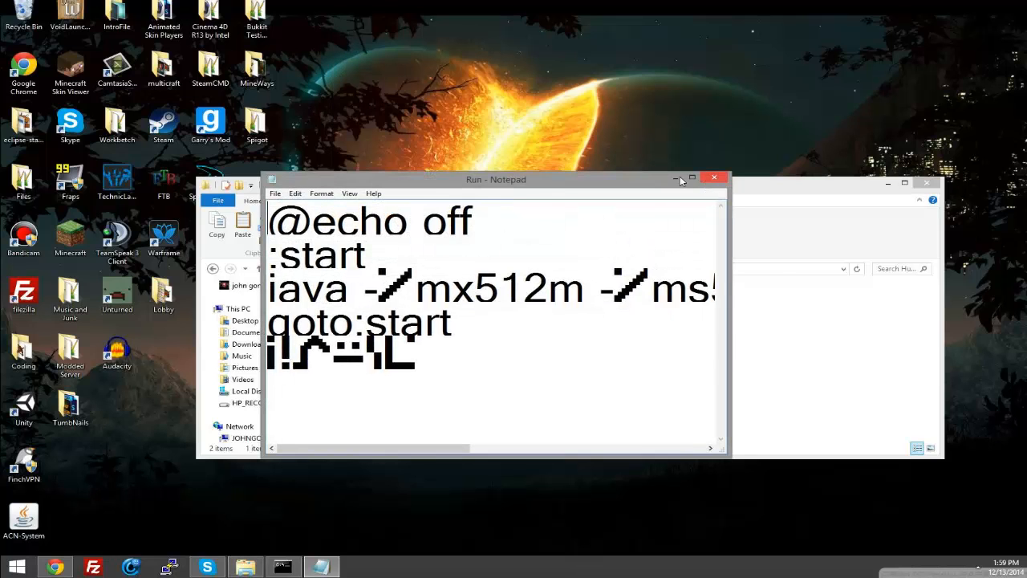
left_click(690, 177)
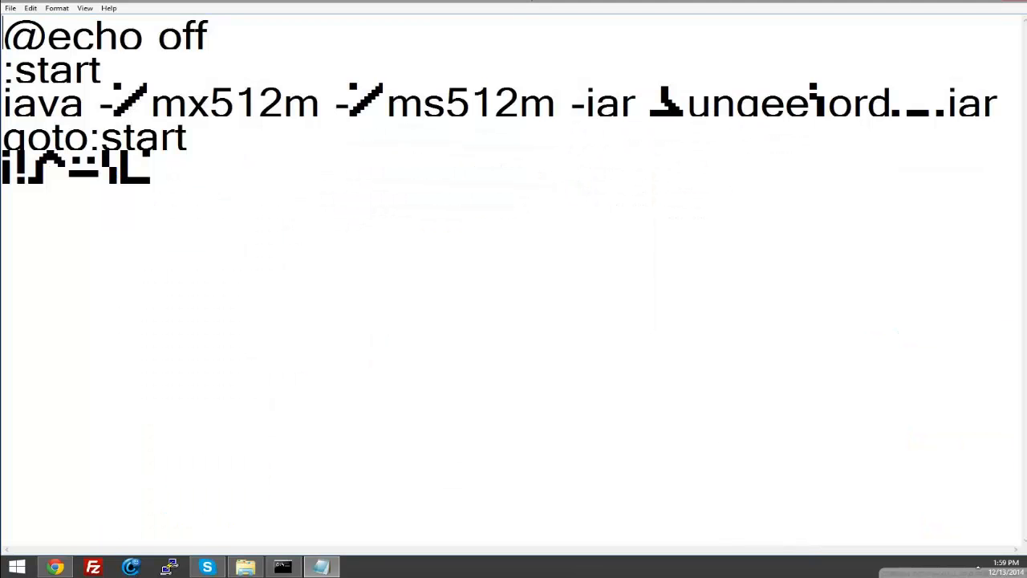
left_click_drag(891, 101, 650, 100)
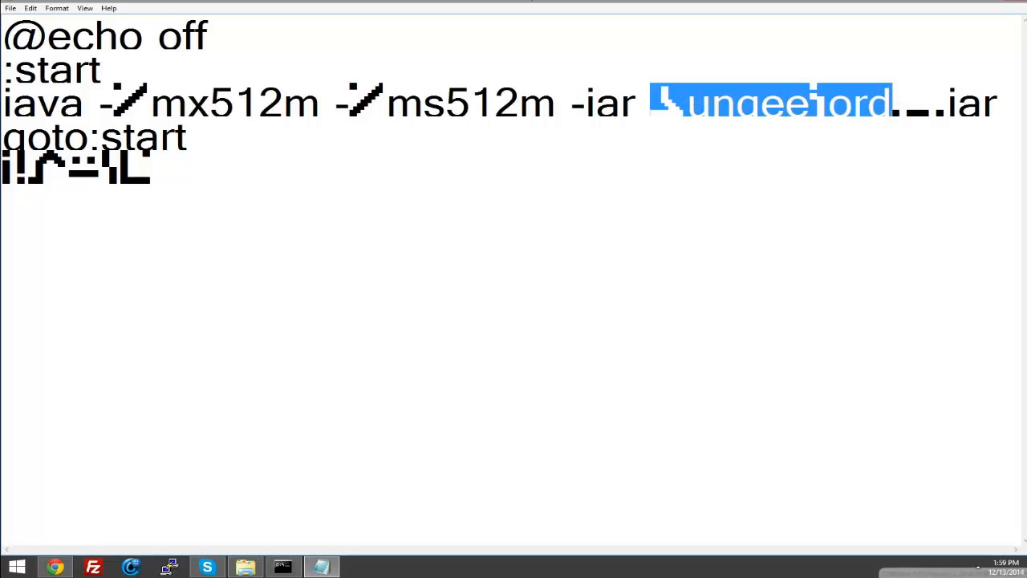
type("Spigot")
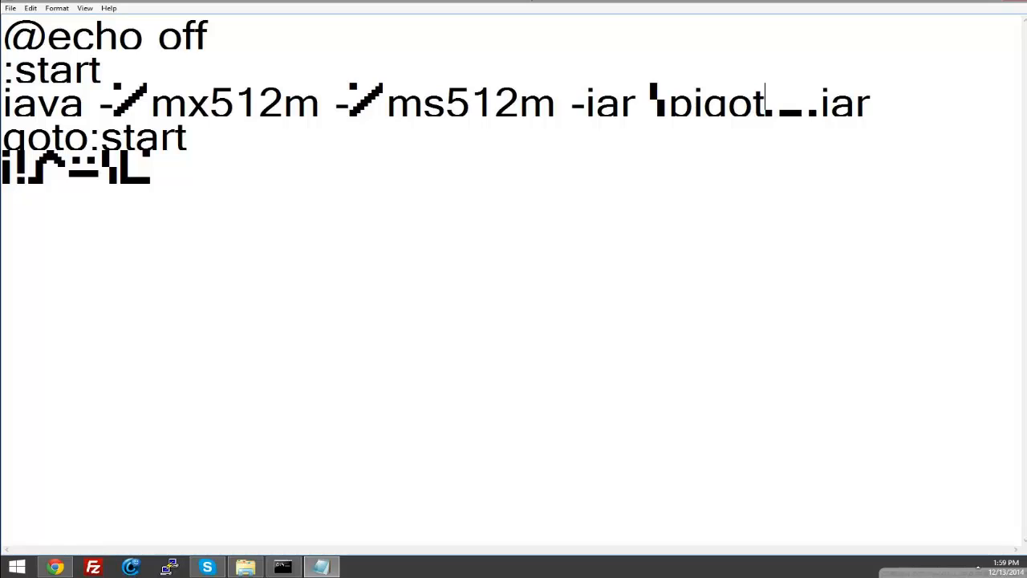
left_click(321, 567)
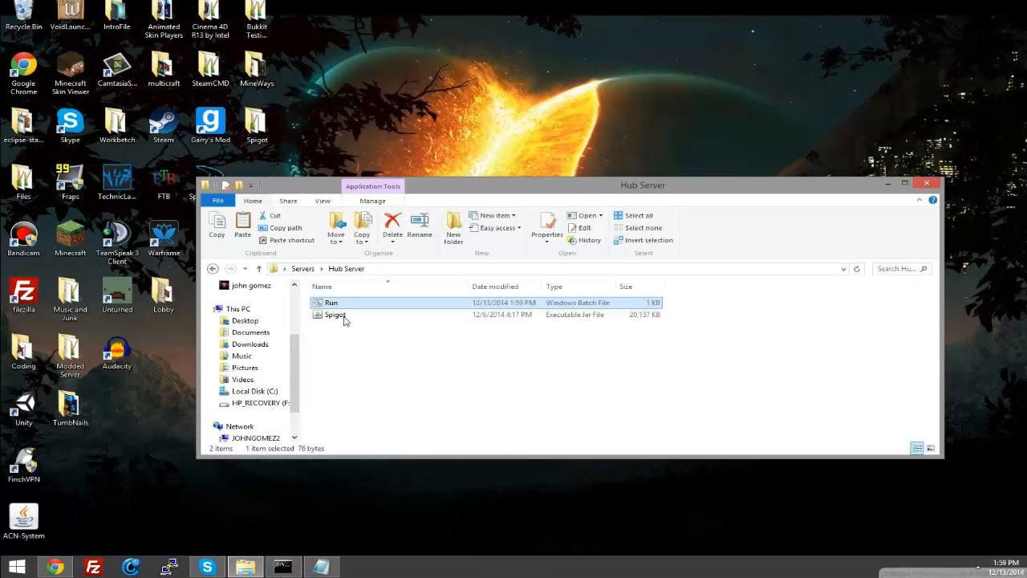
left_click(343, 317)
left_click(321, 566)
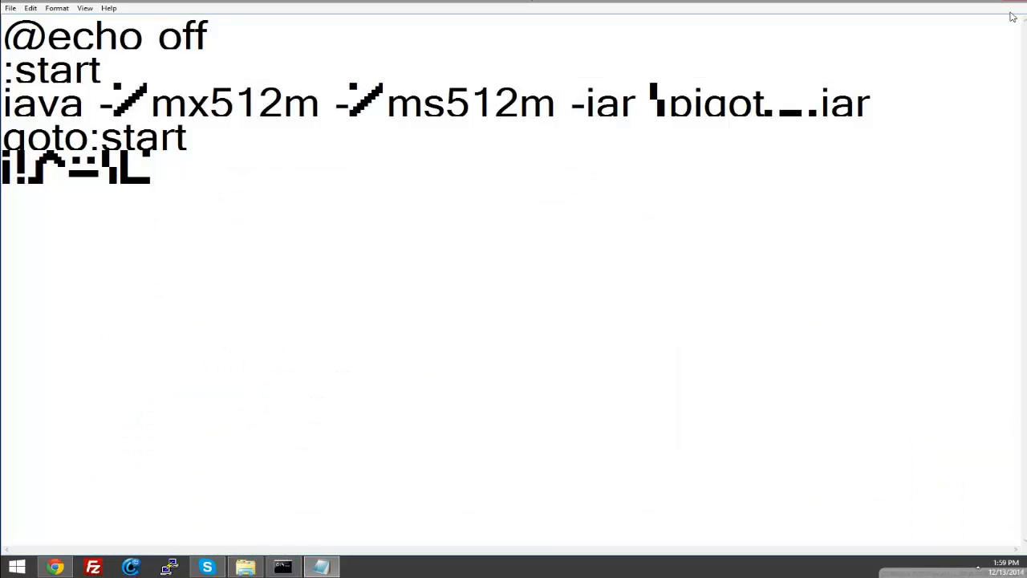
right_click(321, 566)
left_click(335, 533)
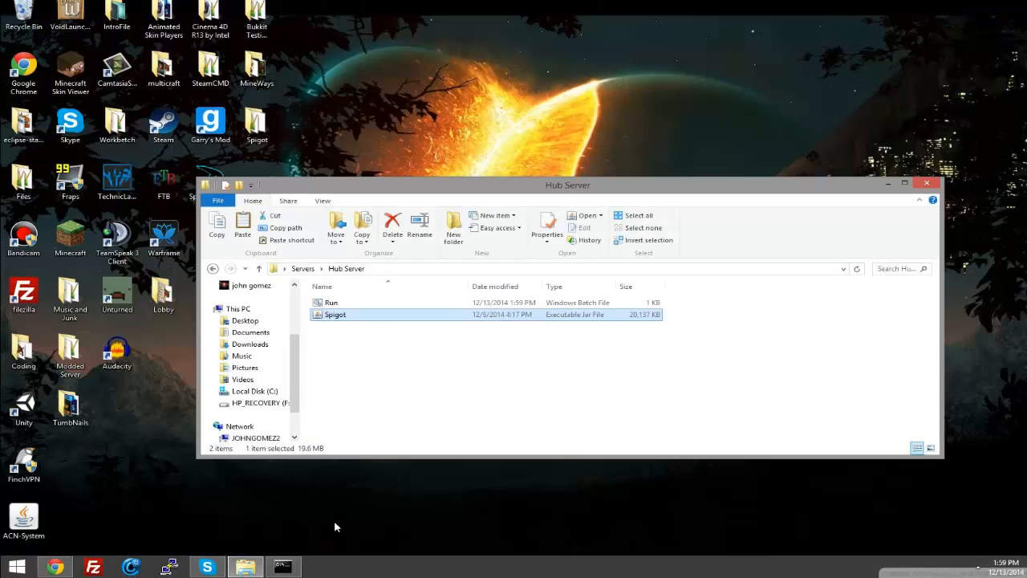
Step: Set both the maximum and initial Java memory in the Hub Server's Run batch file to 1024m and save it
left_click(355, 302)
right_click(356, 303)
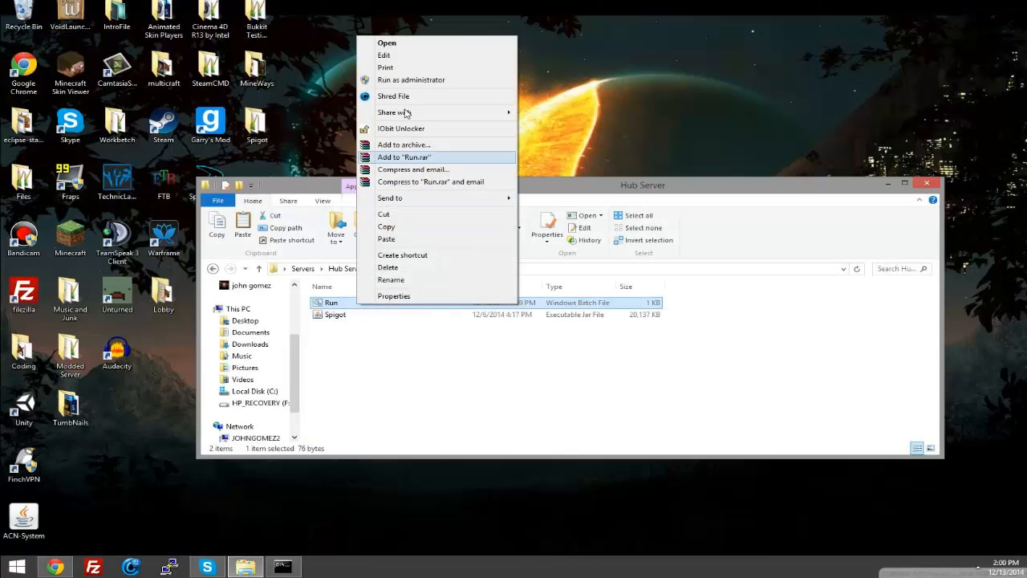
left_click(401, 55)
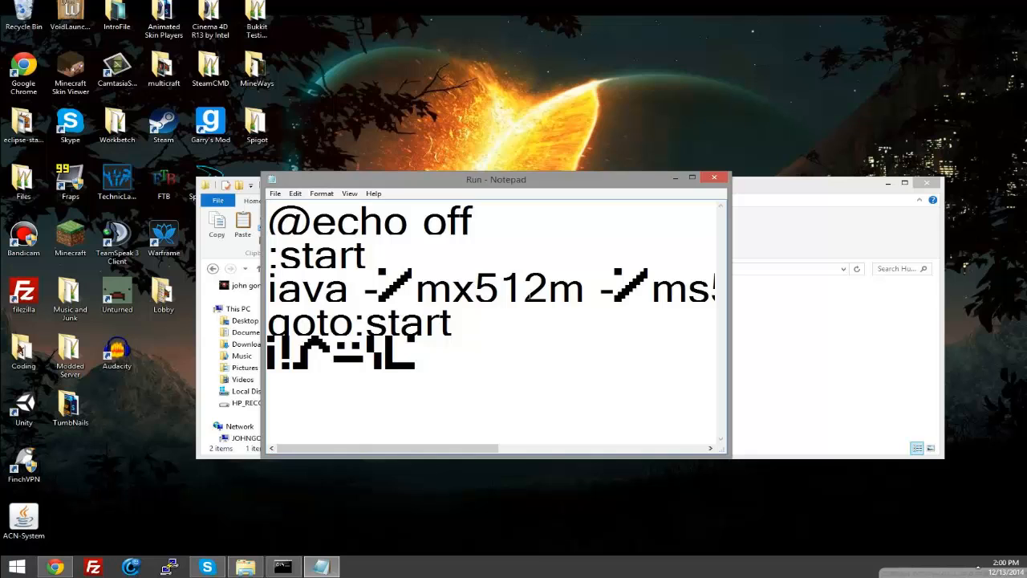
left_click_drag(548, 286, 477, 286)
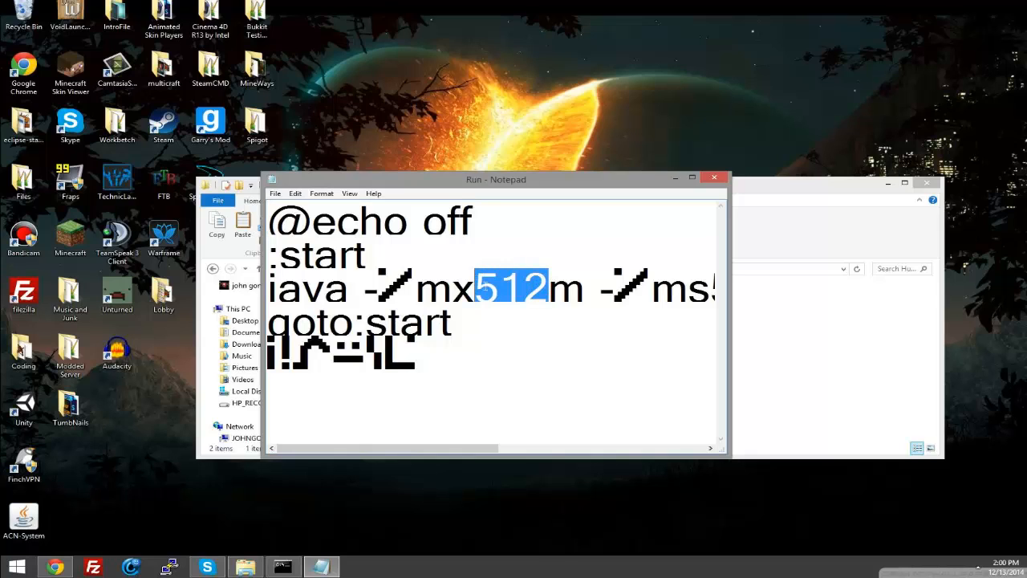
type("1024")
left_click(692, 179)
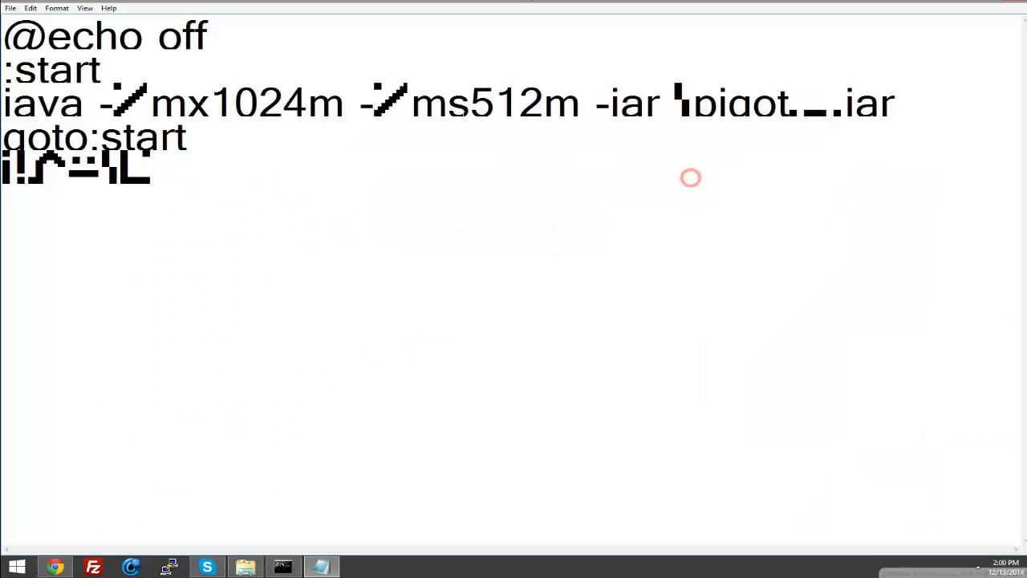
left_click_drag(546, 100, 468, 100)
type("1024")
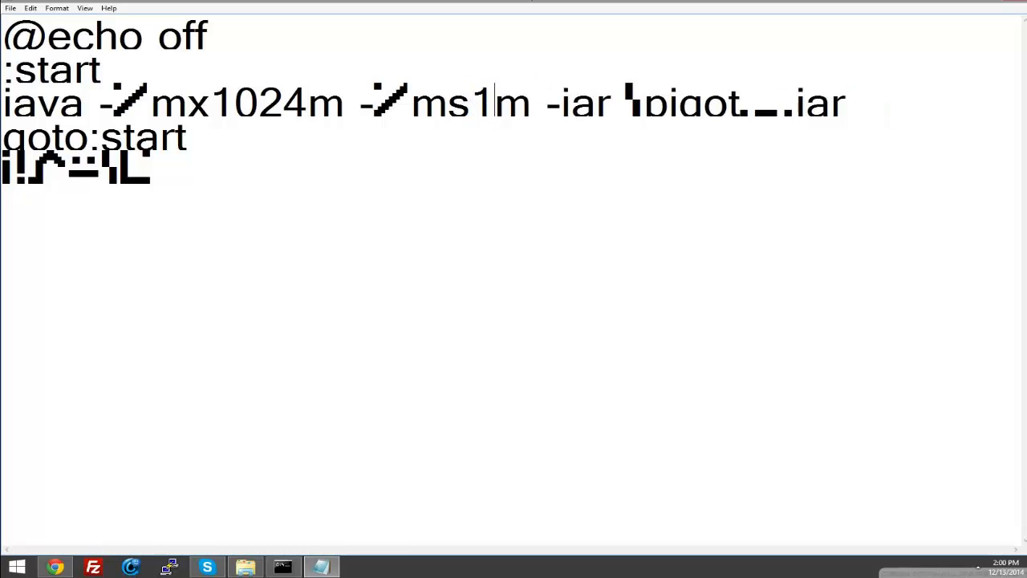
key("ctrl+a")
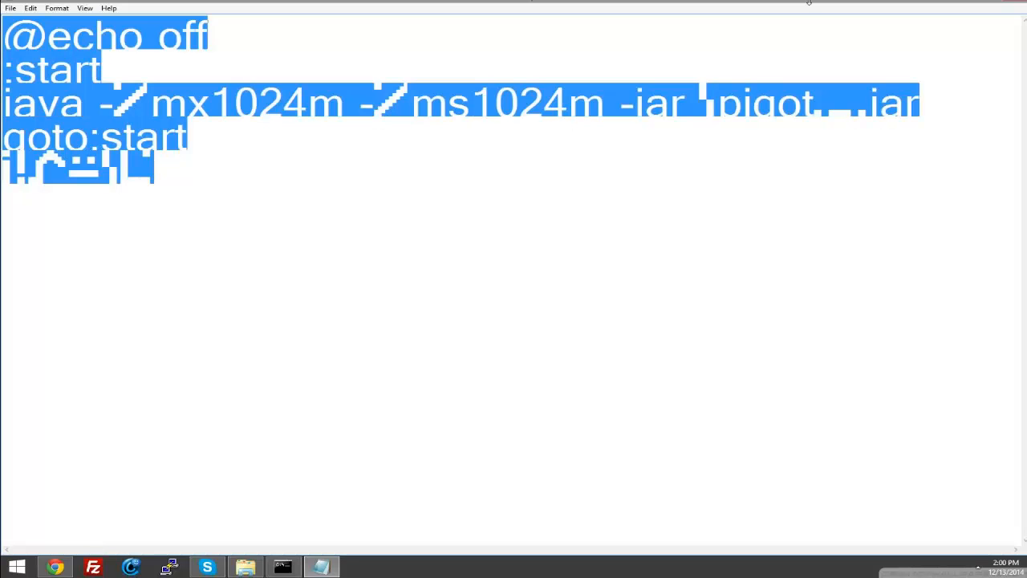
Step: Start the hub server with its Run batch file and close the batch file's text editor
left_click(282, 567)
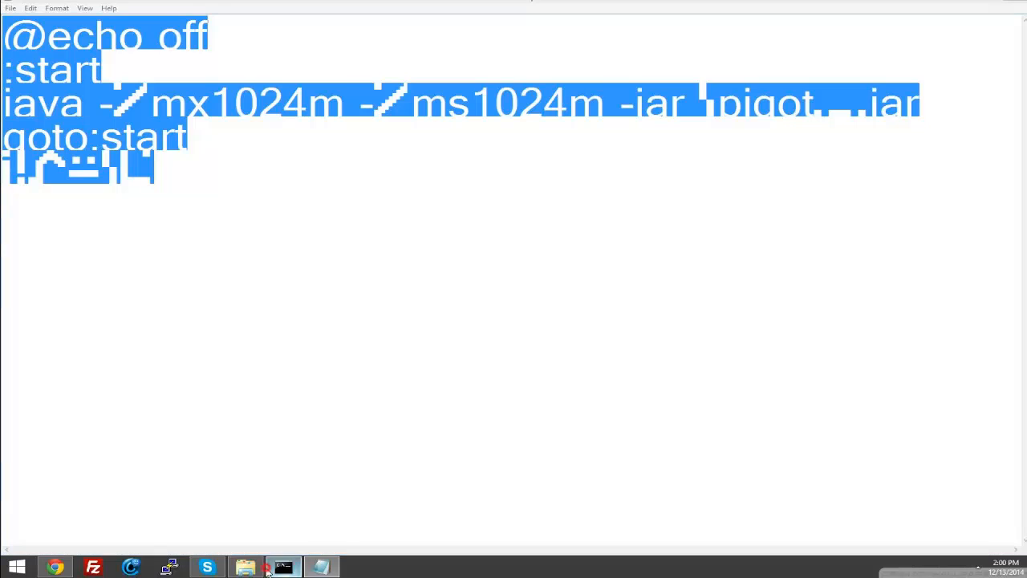
left_click(247, 566)
double_click(355, 306)
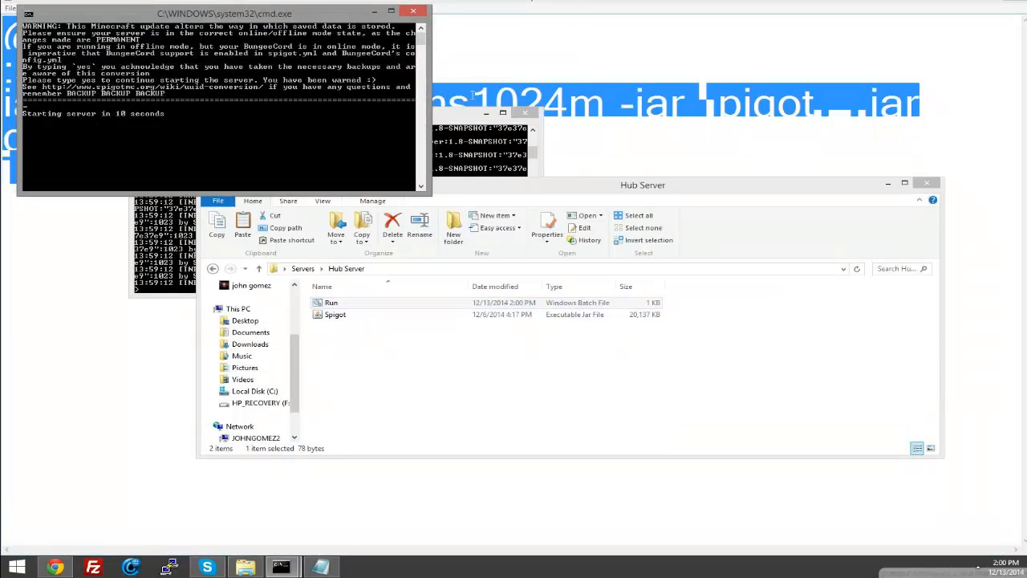
left_click_drag(294, 8, 531, 130)
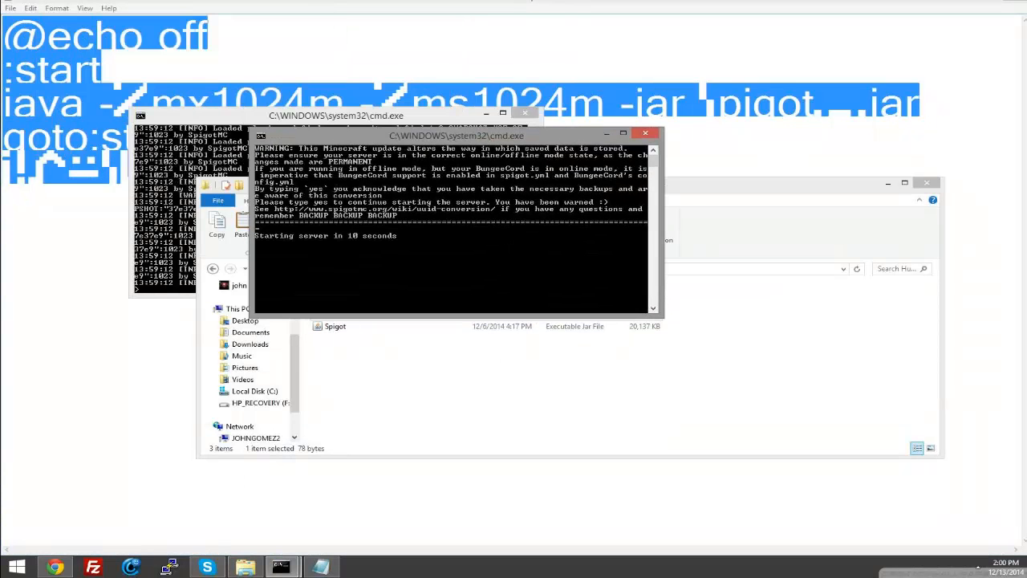
right_click(321, 567)
left_click(318, 542)
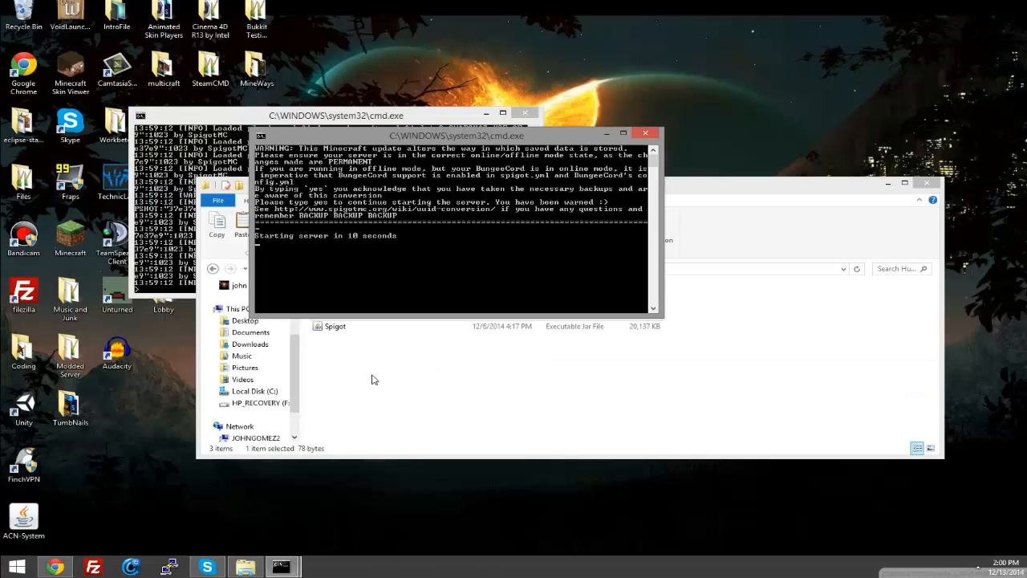
Step: Close the proxy's console window and arrange the hub server console above the Hub Server folder
left_click_drag(479, 138, 665, 56)
left_click_drag(367, 114, 305, 29)
left_click(630, 109)
left_click_drag(625, 56, 686, 23)
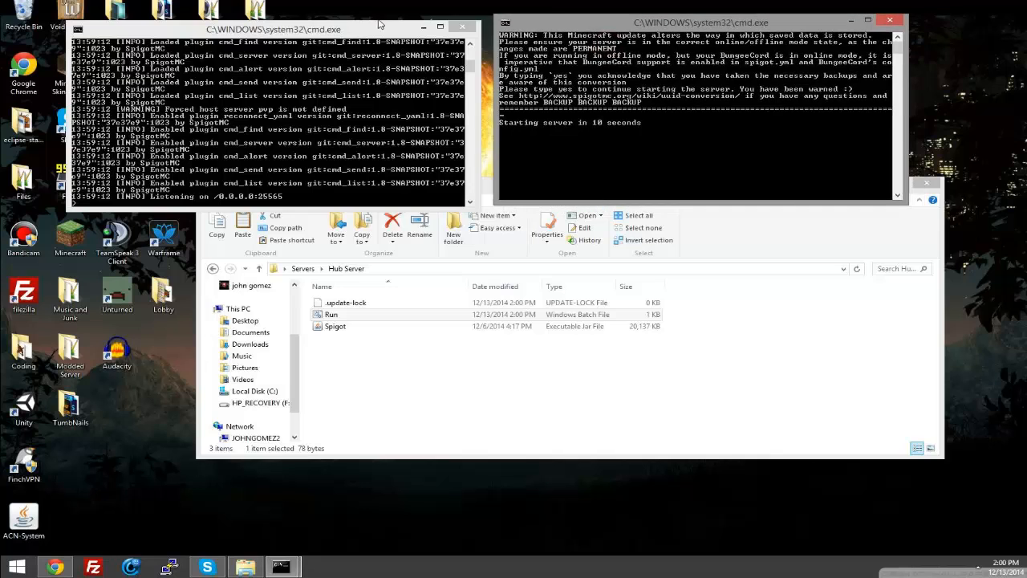
left_click(464, 30)
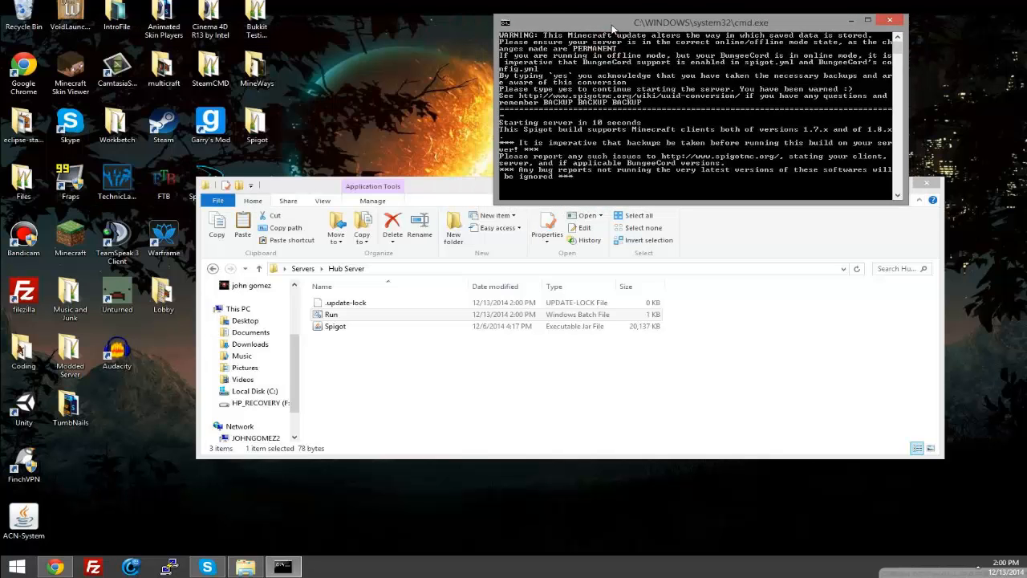
left_click_drag(606, 28, 449, 27)
left_click_drag(776, 191, 791, 231)
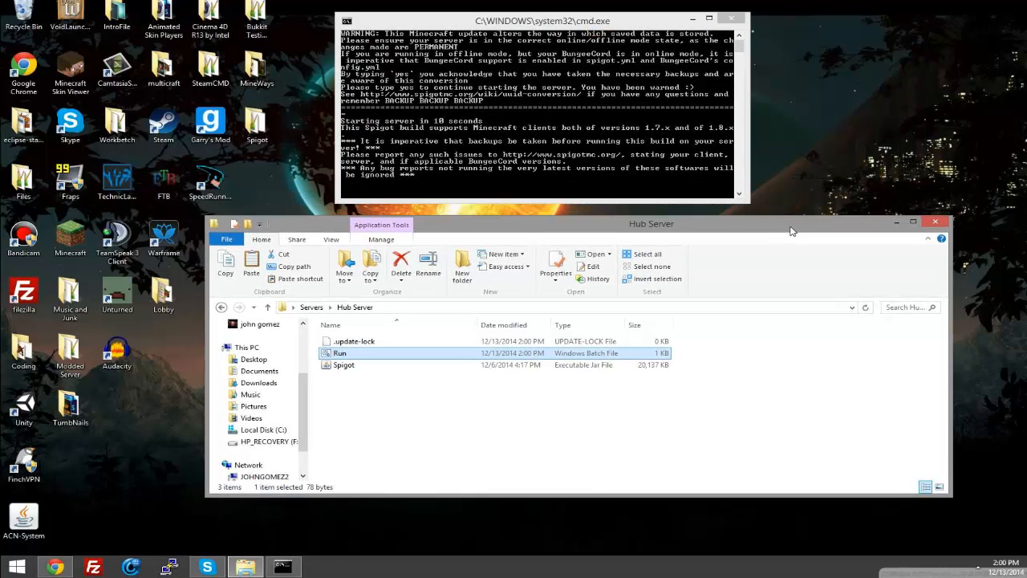
left_click(582, 175)
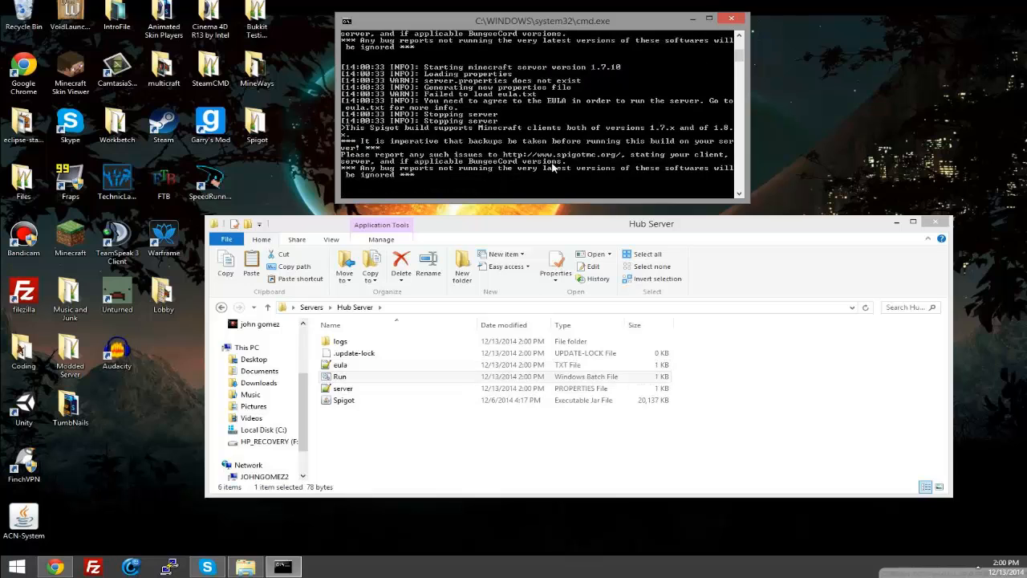
Step: Accept the EULA by setting eula to true in the hub server's eula.txt, save it and close the editor
double_click(340, 365)
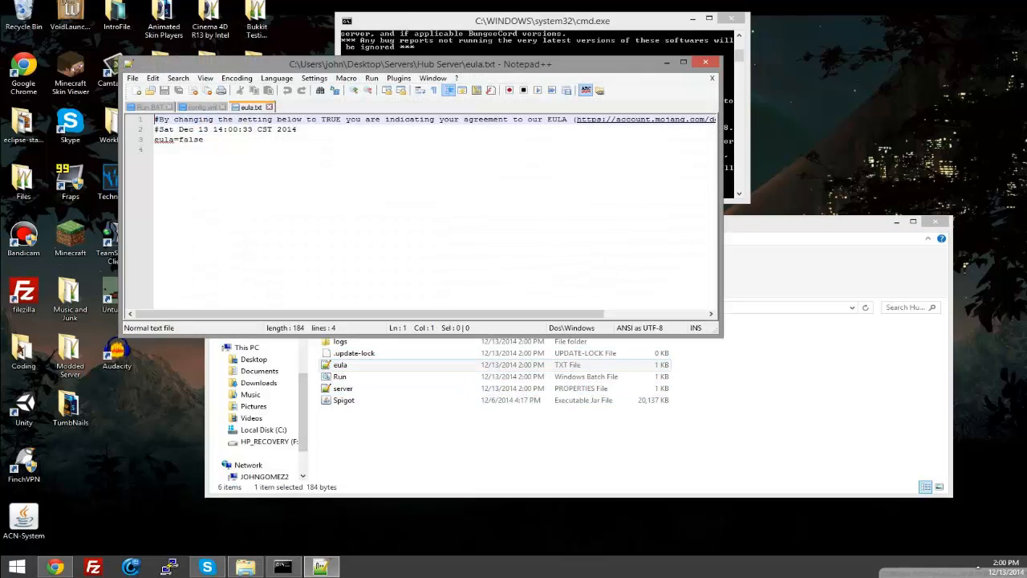
left_click_drag(203, 140, 177, 140)
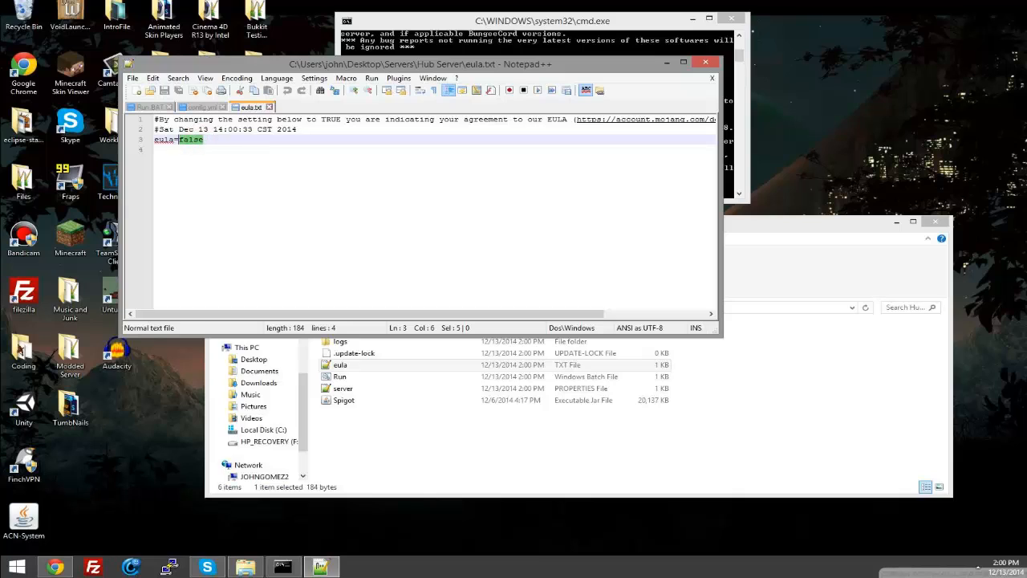
left_click(684, 64)
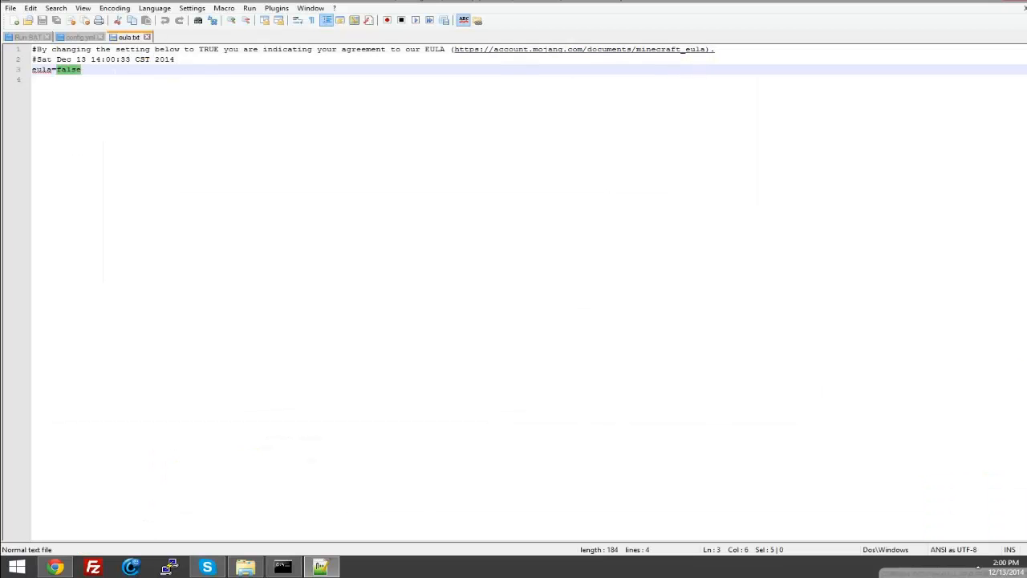
type("tru")
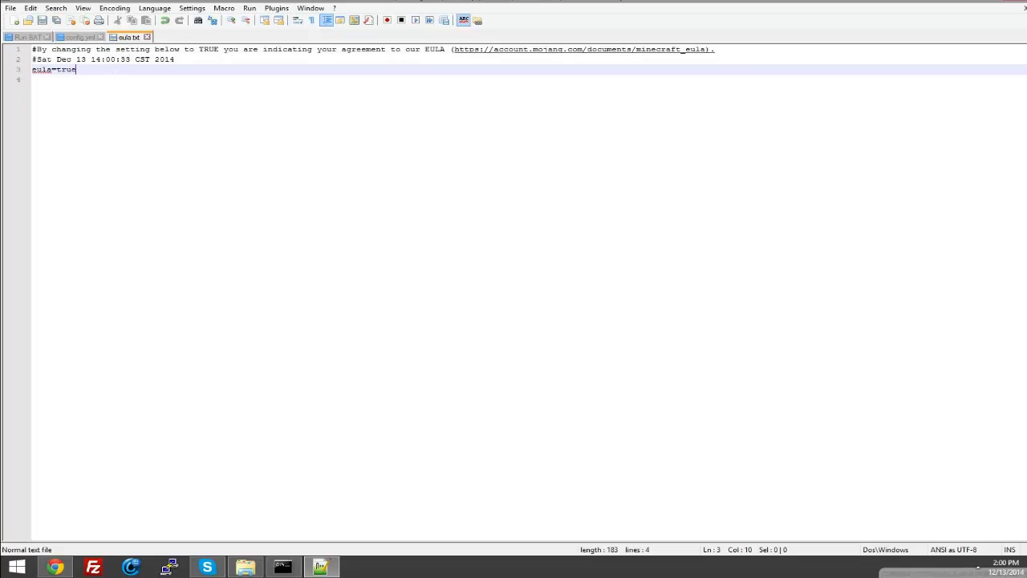
right_click(320, 564)
left_click(329, 535)
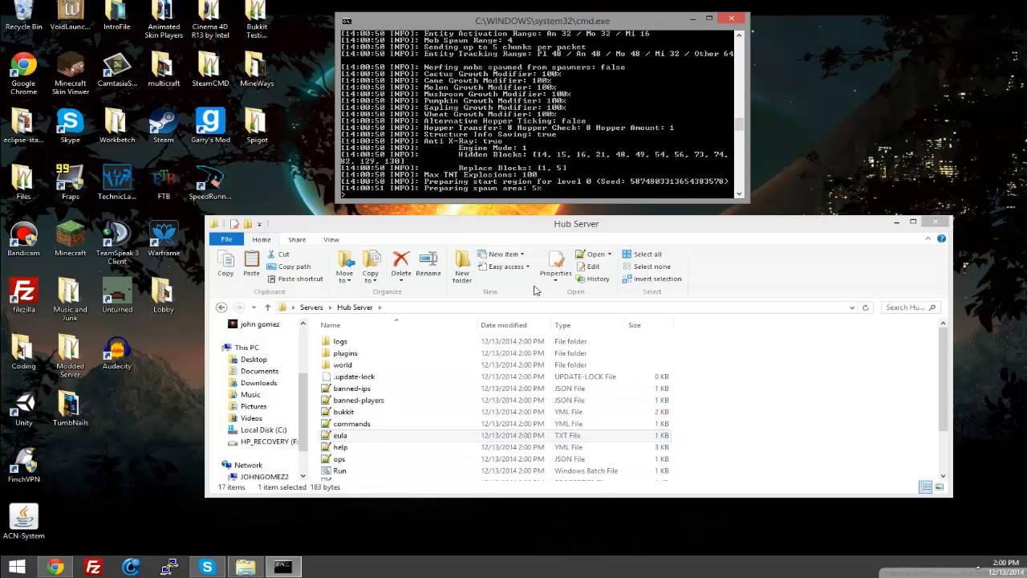
Step: Enlarge the Hub Server folder window to show the generated files and close the hub console once startup is done
left_click_drag(506, 227, 540, 176)
left_click_drag(493, 448, 493, 533)
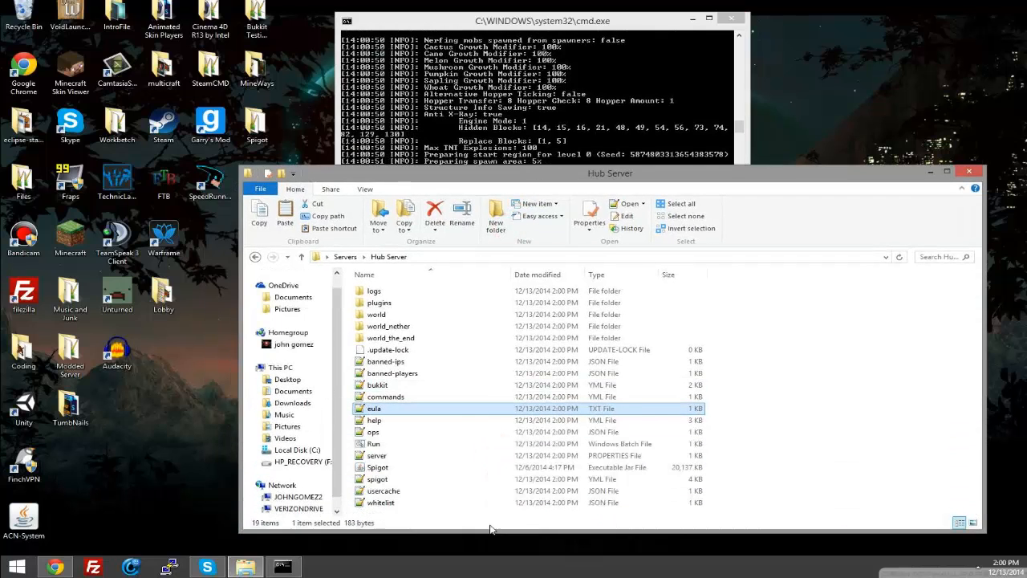
left_click(536, 176)
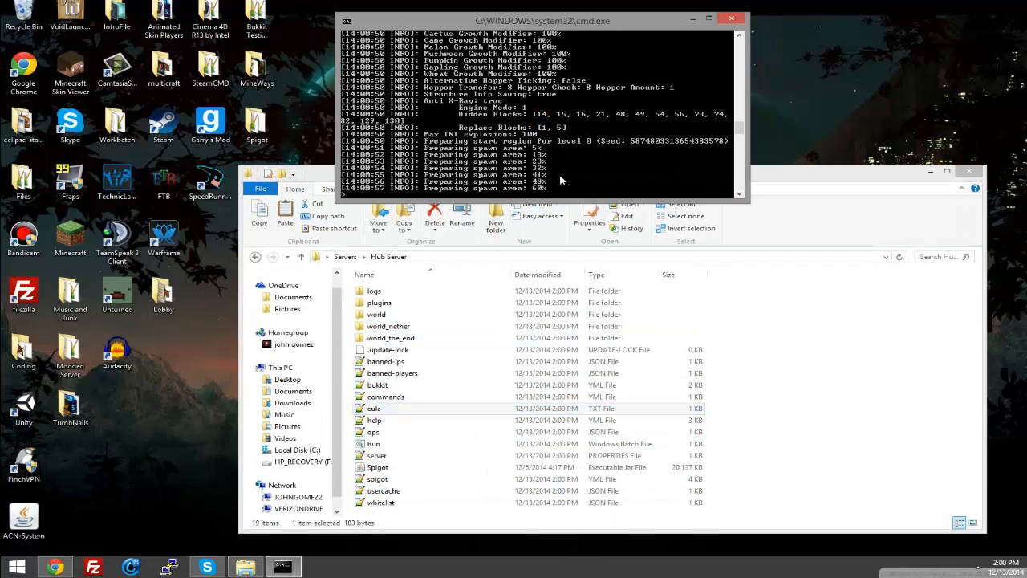
left_click_drag(772, 169, 776, 131)
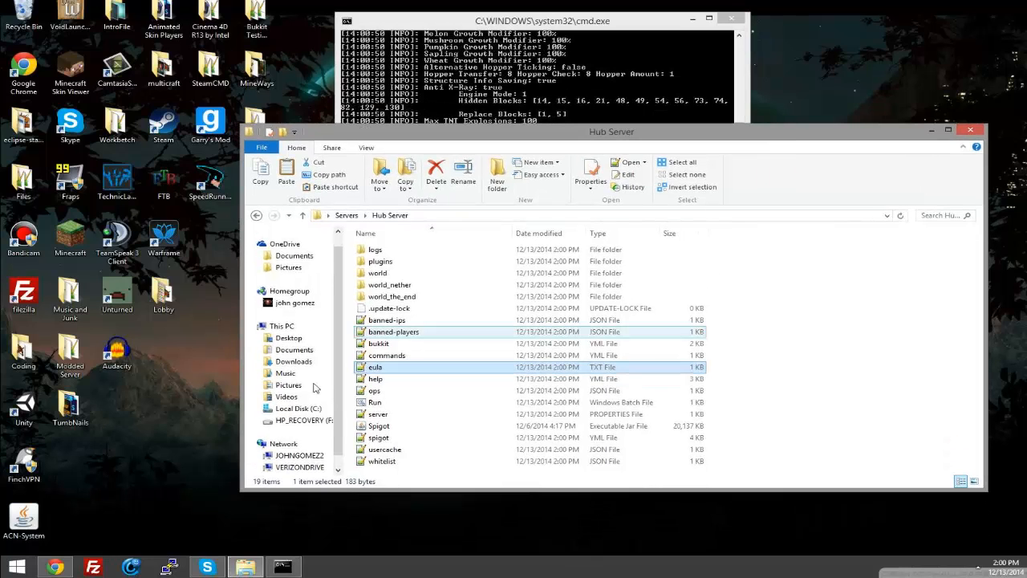
left_click(600, 117)
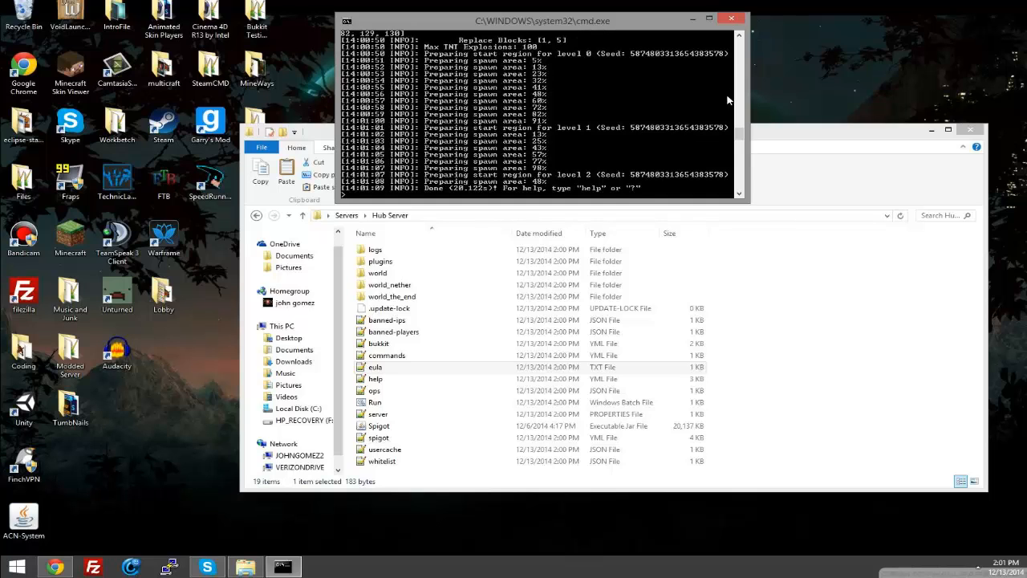
left_click(731, 17)
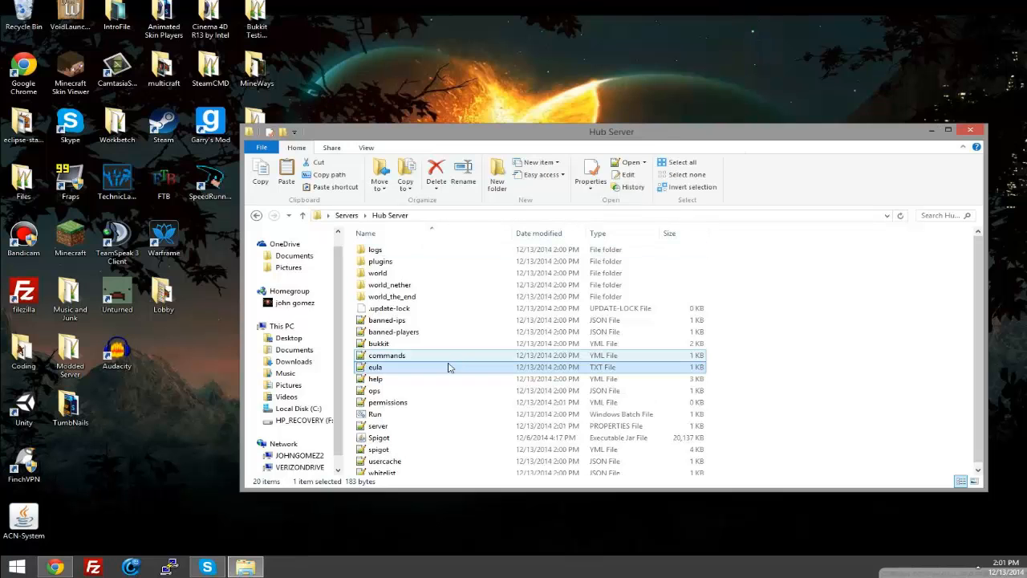
Step: Open the hub server's server.properties, check the Hub address in the proxy's config.yml and set server-port to the matching 25570
double_click(406, 427)
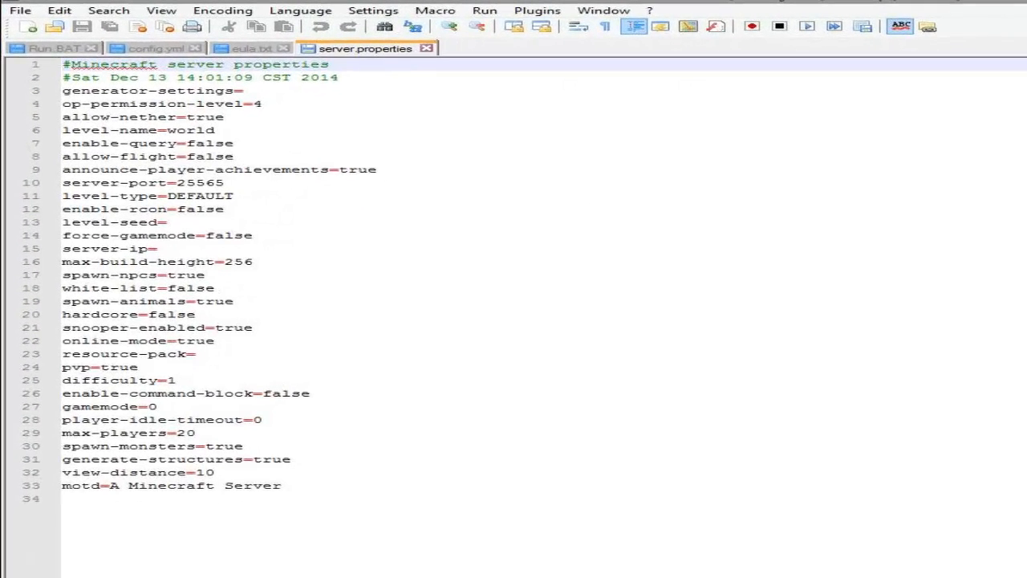
left_click(148, 47)
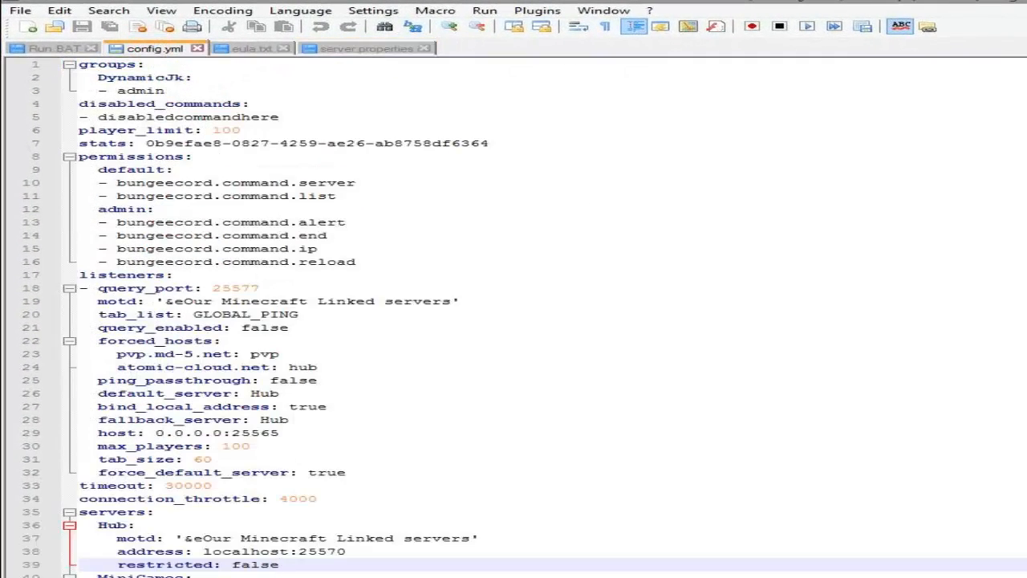
left_click_drag(347, 551, 311, 551)
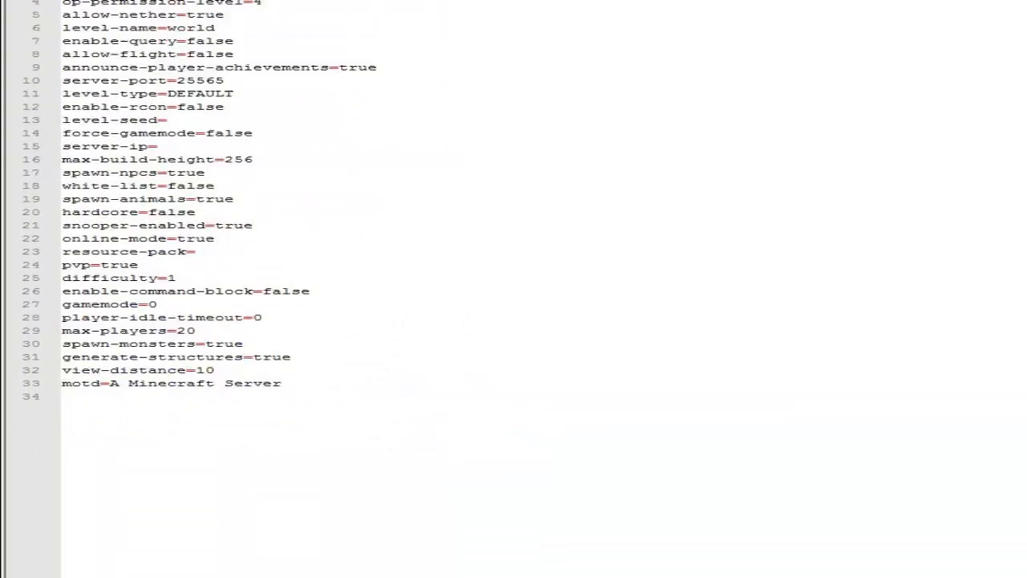
left_click_drag(239, 81, 204, 80)
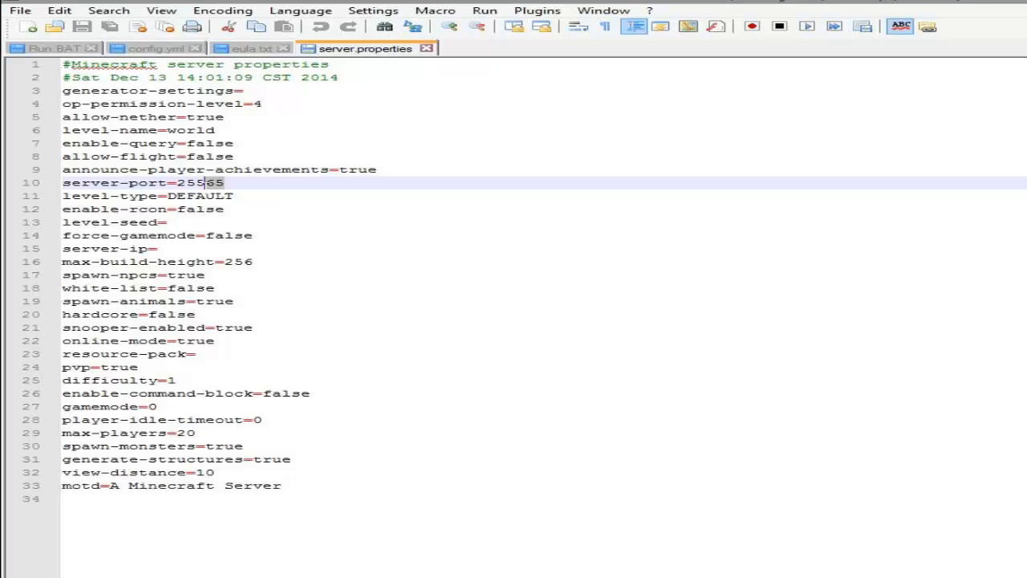
type("70")
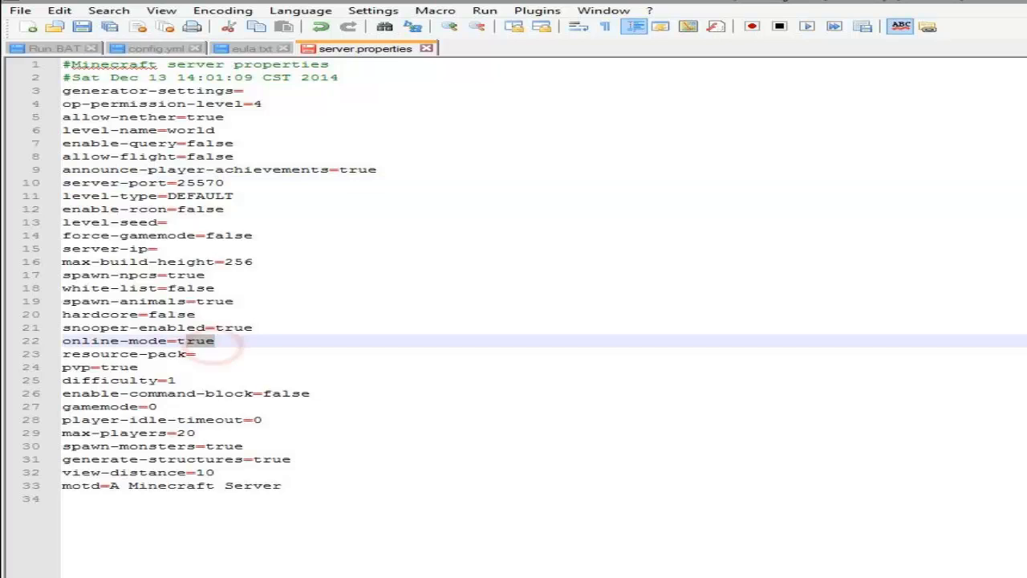
Step: Set online-mode to false in the hub server's server.properties and save the file
left_click_drag(215, 340, 176, 340)
type("fals")
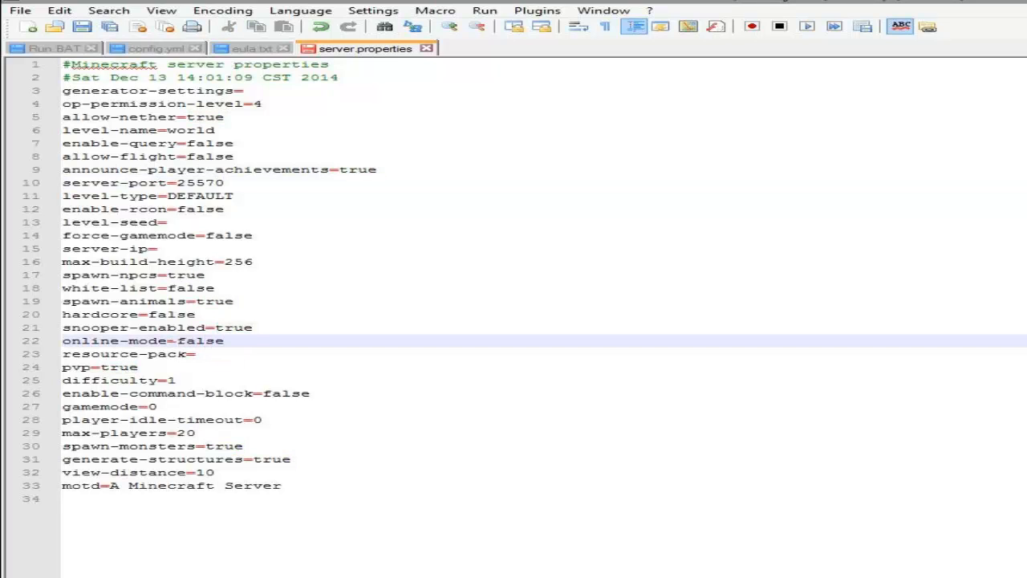
key("ctrl+s")
Step: Compare the online mode settings in the proxy's config.yml and the hub's server.properties, and close the text editor
left_click_drag(292, 340, 63, 327)
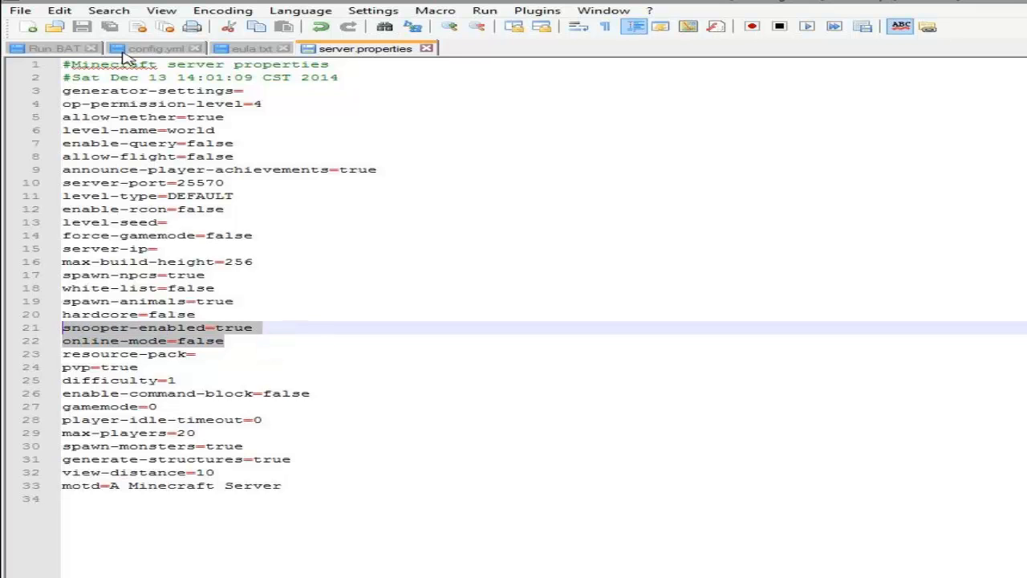
left_click(152, 48)
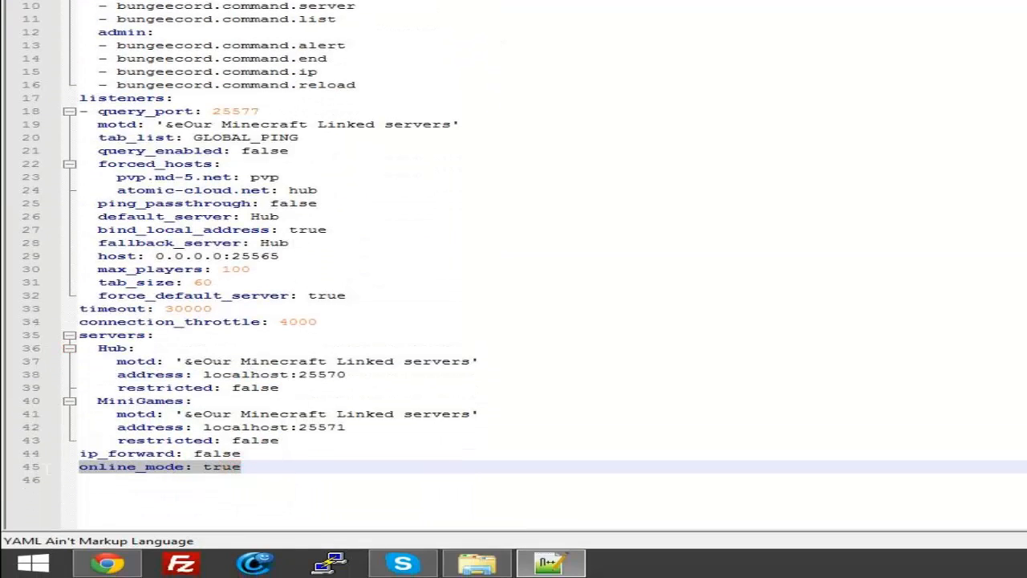
key("ctrl+Tab")
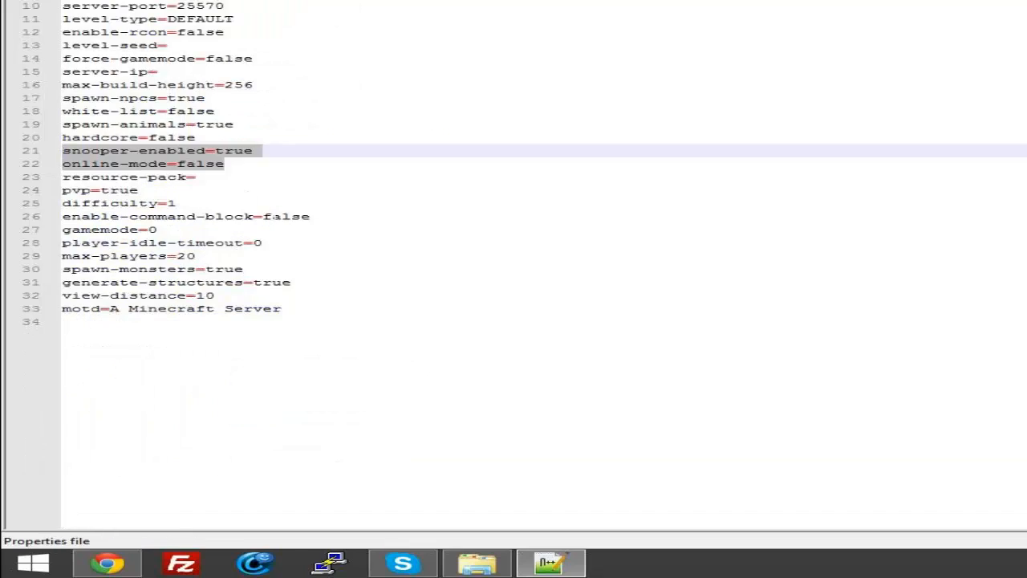
left_click(264, 170)
left_click_drag(236, 167, 69, 164)
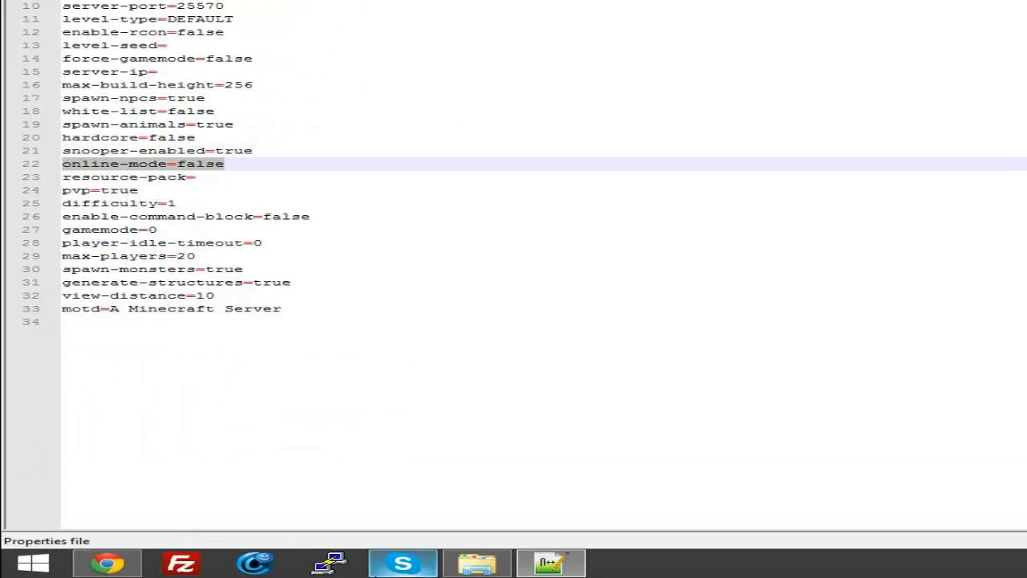
right_click(549, 563)
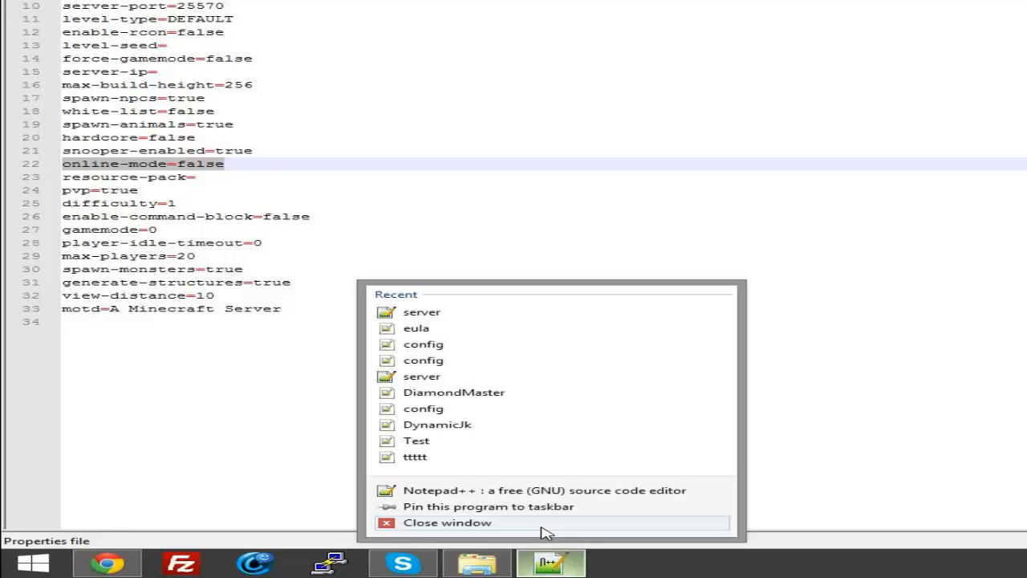
left_click(257, 123)
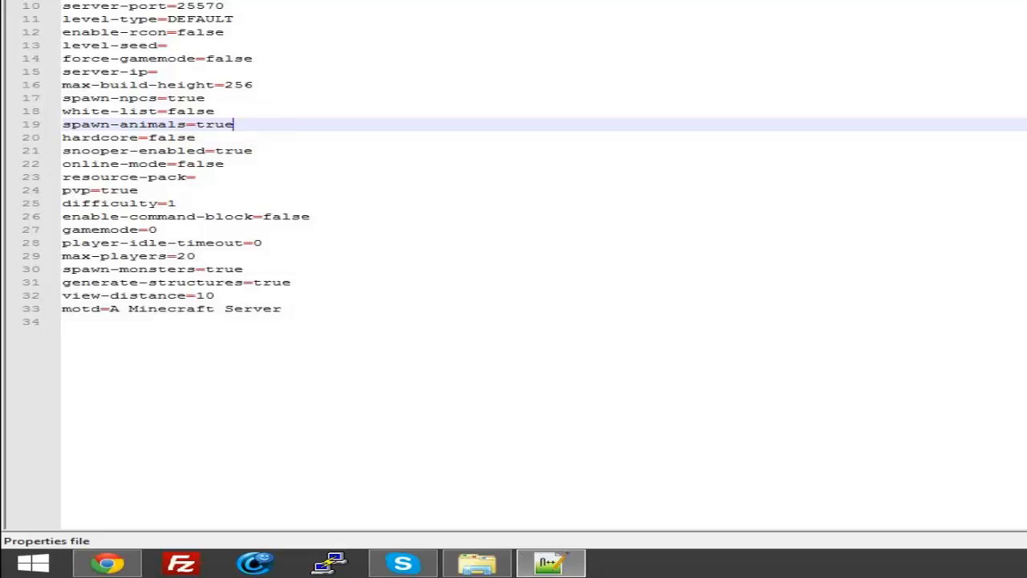
right_click(548, 560)
left_click(557, 532)
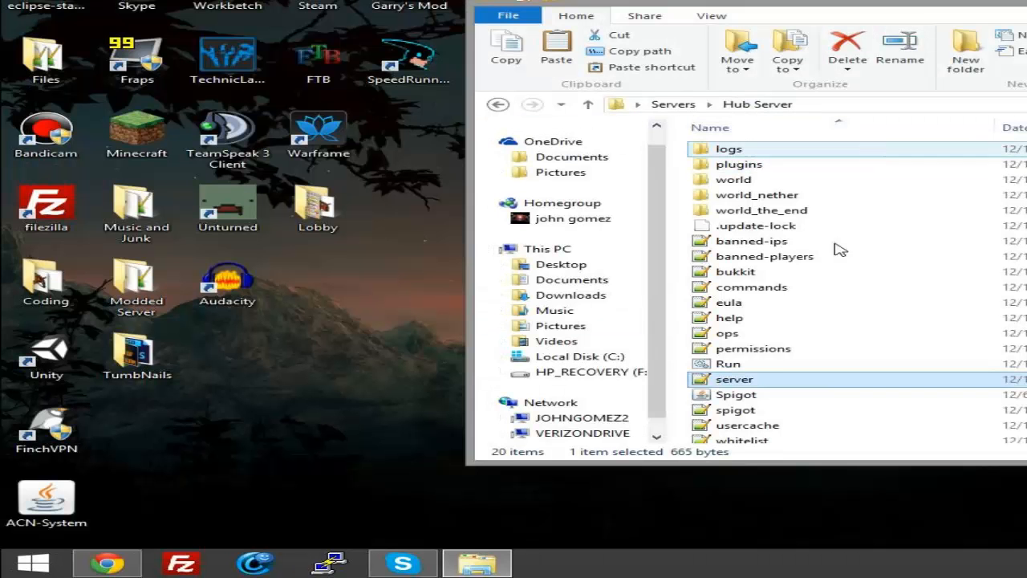
Step: Open the hub server's bukkit.yml and set connection-throttle to -1
double_click(754, 271)
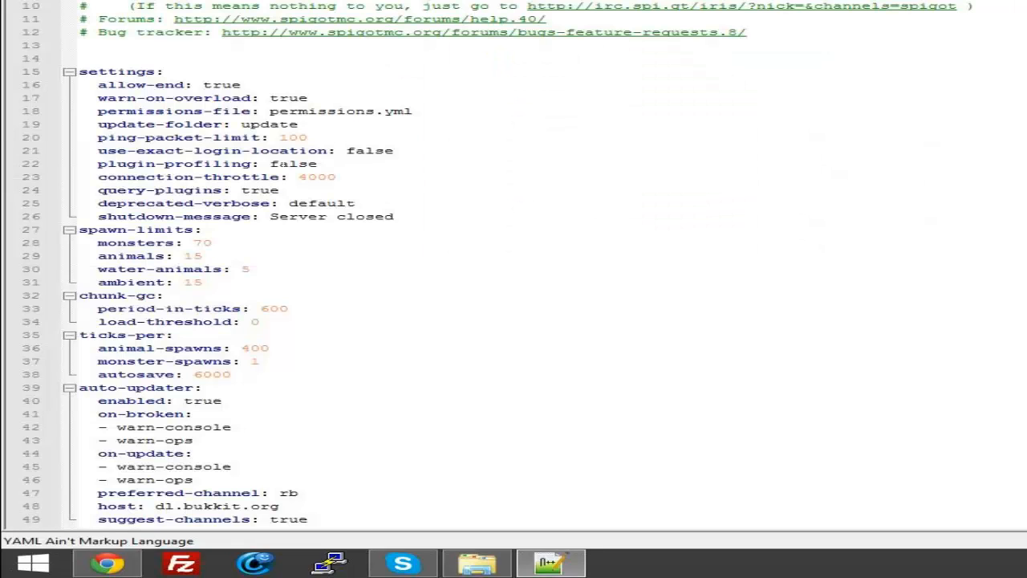
double_click(307, 177)
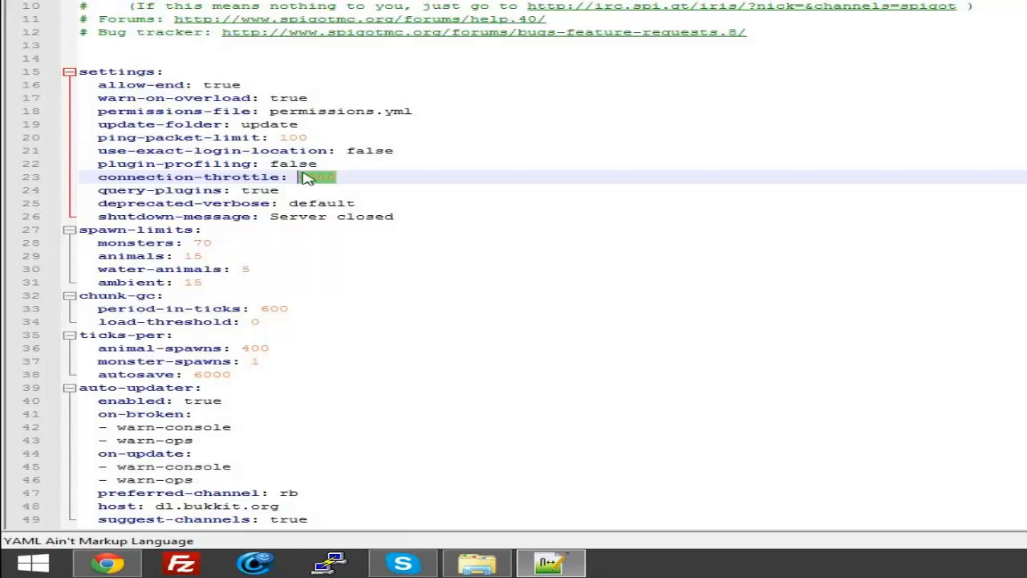
key("BackSpace")
type("-1")
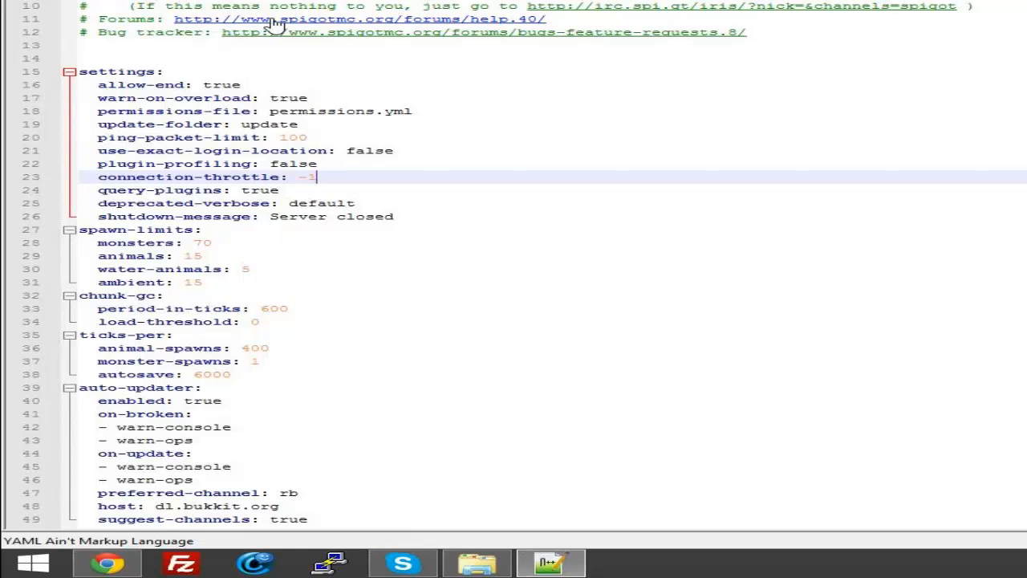
Step: Open the hub server's spigot.yml and set bungeecord to true
left_click(476, 564)
double_click(802, 409)
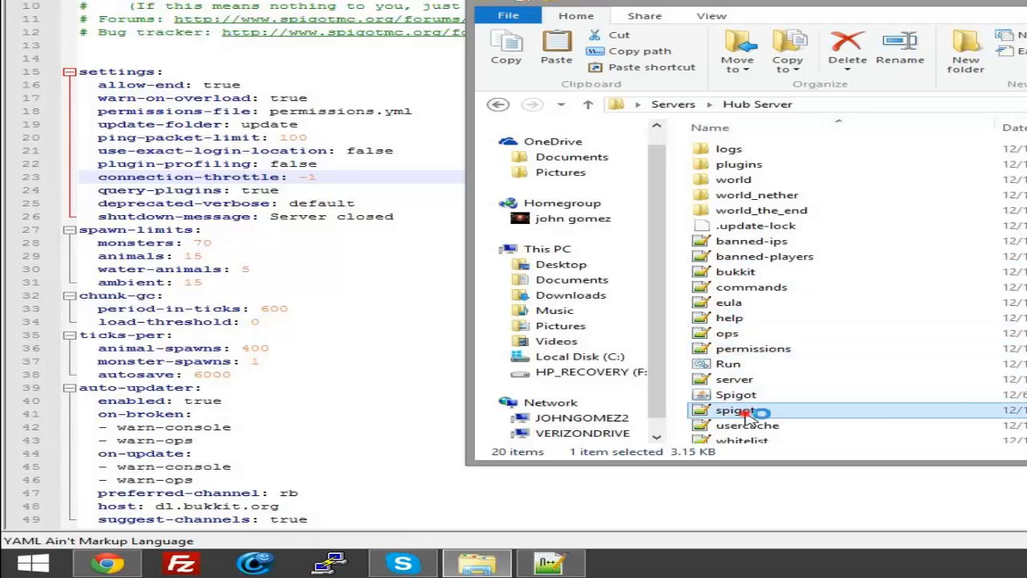
double_click(214, 124)
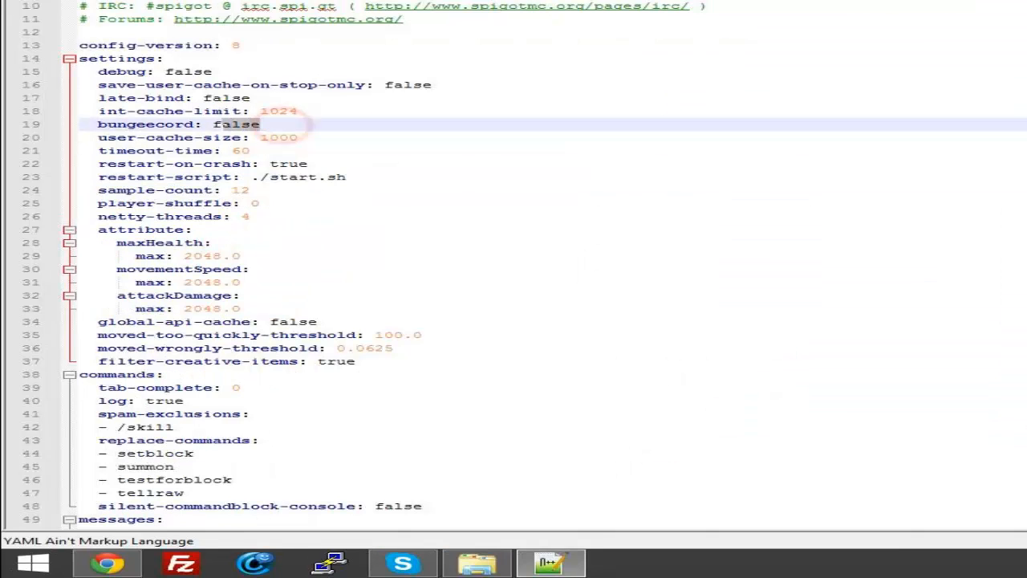
type("54")
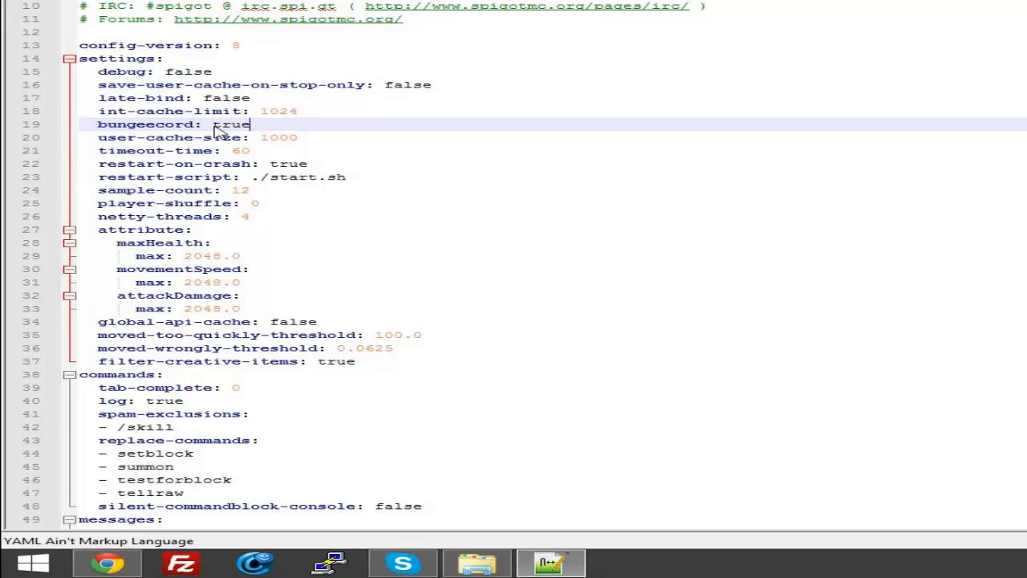
mouse_move(259, 123)
left_mouse_down()
mouse_move(85, 112)
mouse_move(79, 124)
mouse_move(257, 125)
left_mouse_up()
Step: Close the Hub Server folder window and the text editor
left_click(481, 564)
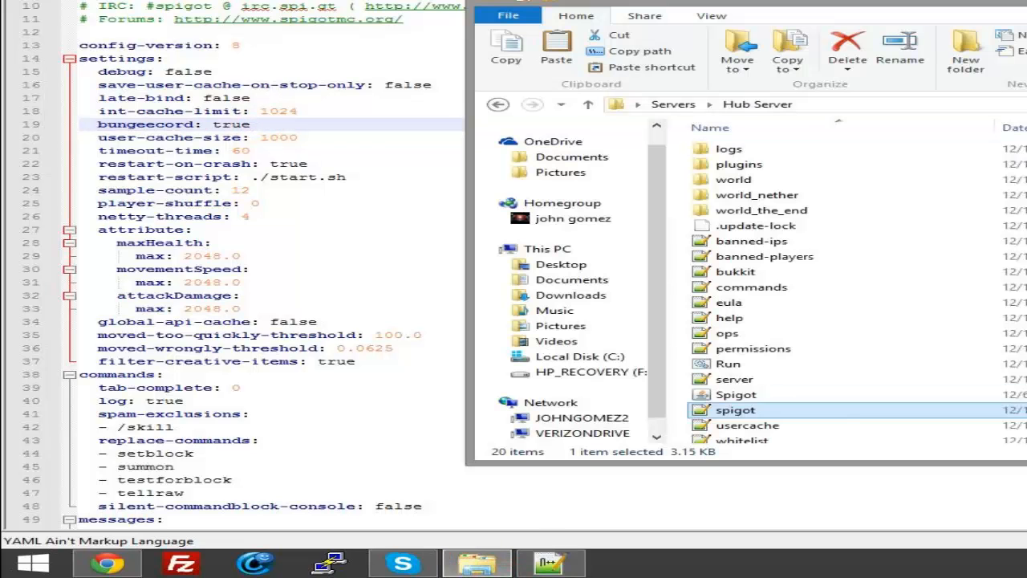
right_click(482, 564)
left_click(505, 535)
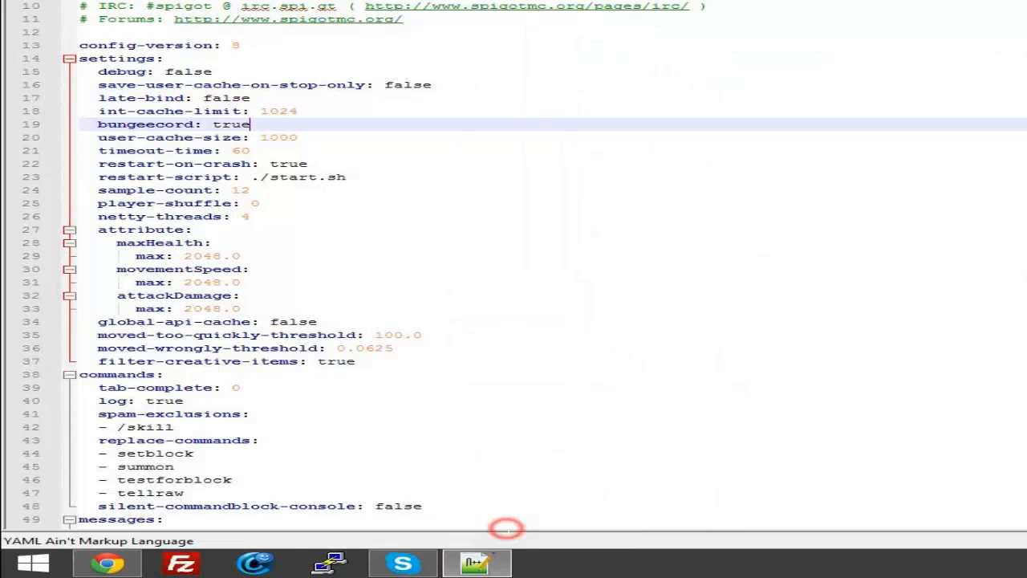
right_click(475, 564)
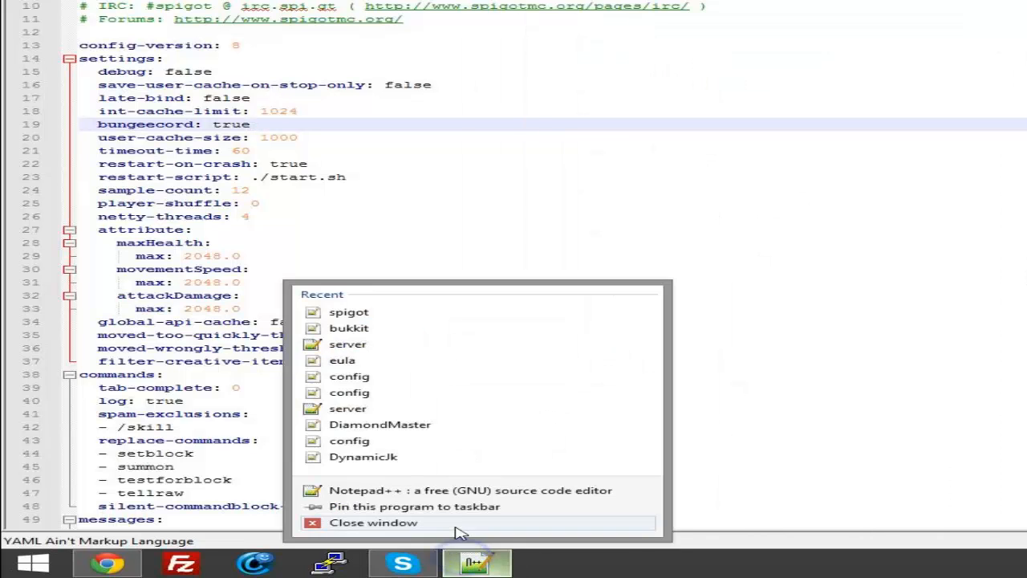
left_click(345, 527)
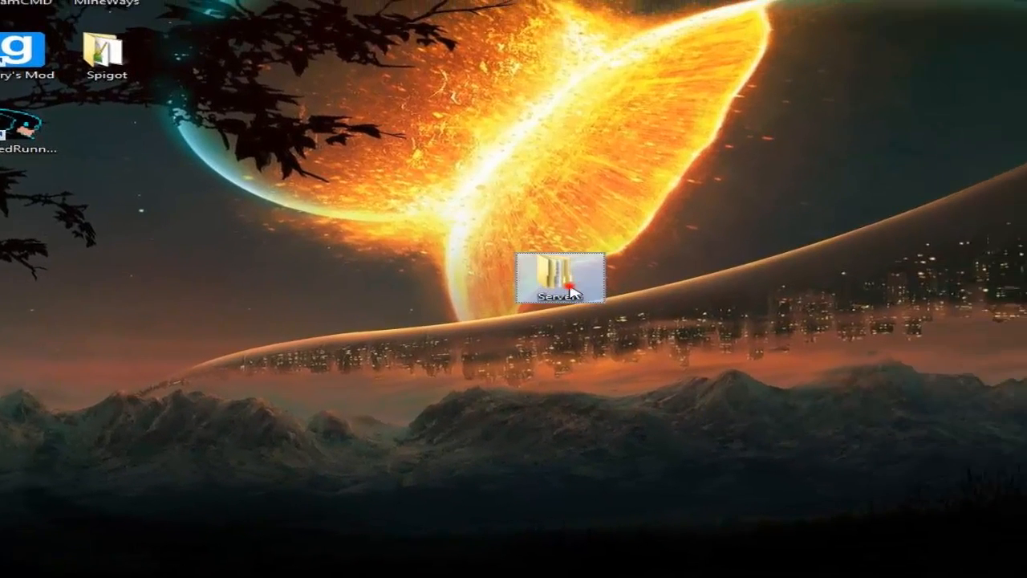
Step: Reopen the Hub Server folder from Servers and select the Run batch file, Spigot jar, spigot.yml and bukkit.yml for copying
double_click(949, 205)
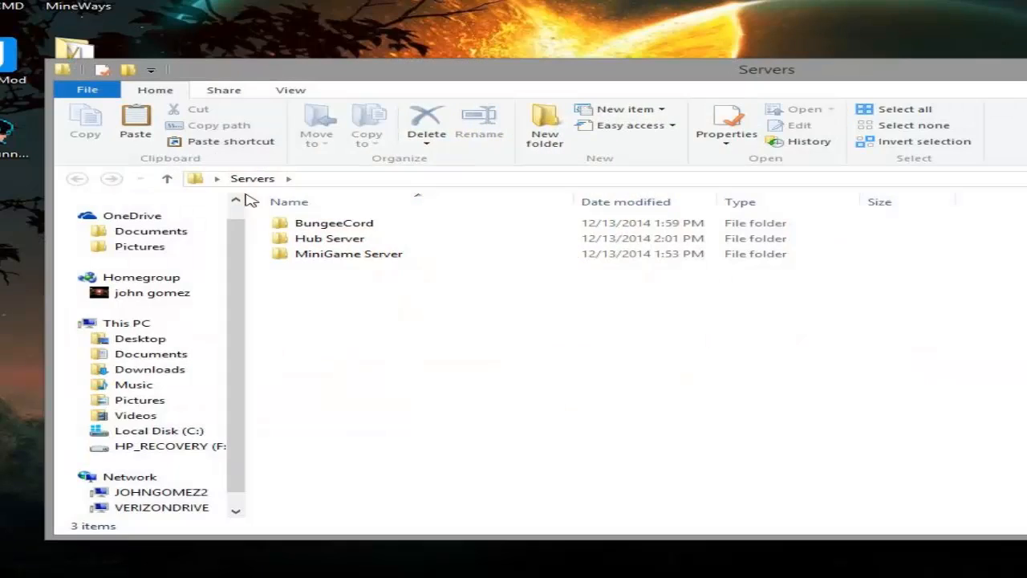
double_click(321, 238)
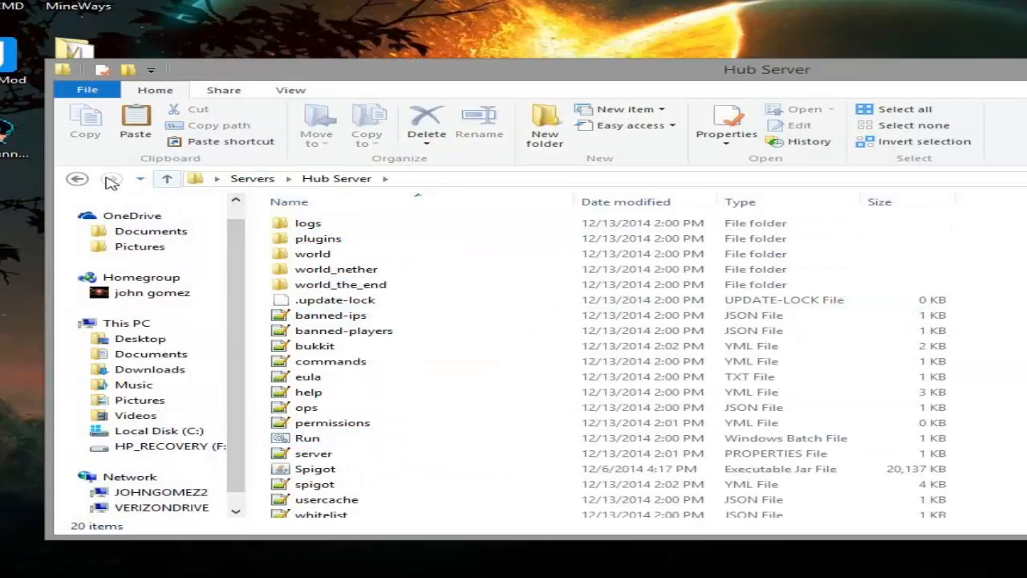
left_click(77, 178)
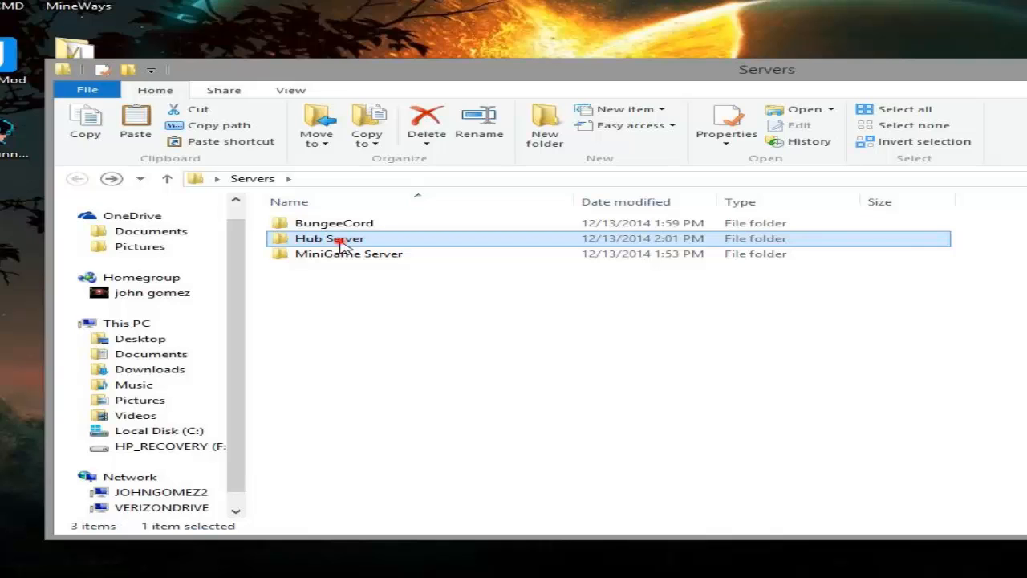
double_click(338, 240)
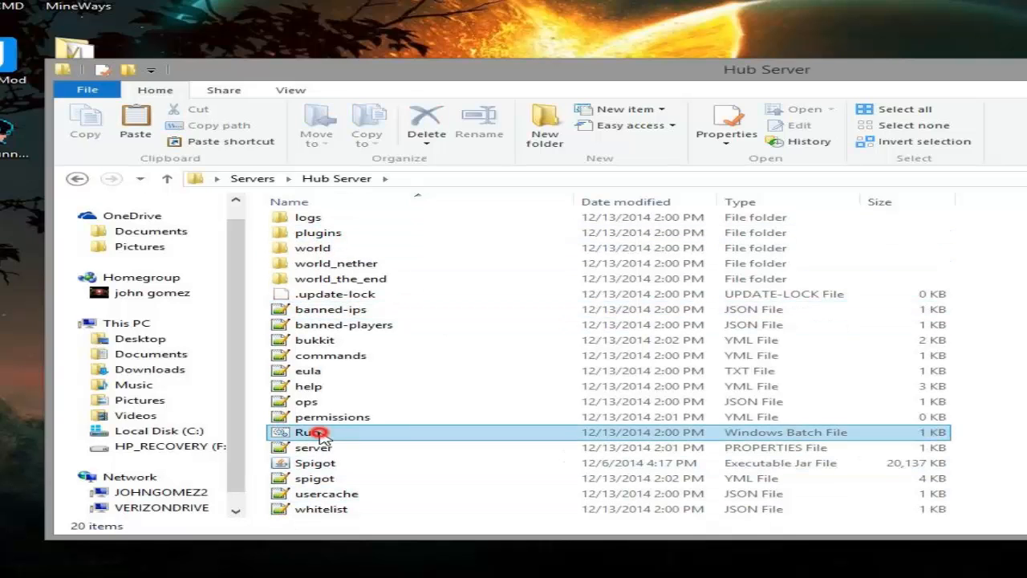
left_click(317, 432)
left_click(315, 463, "ctrl")
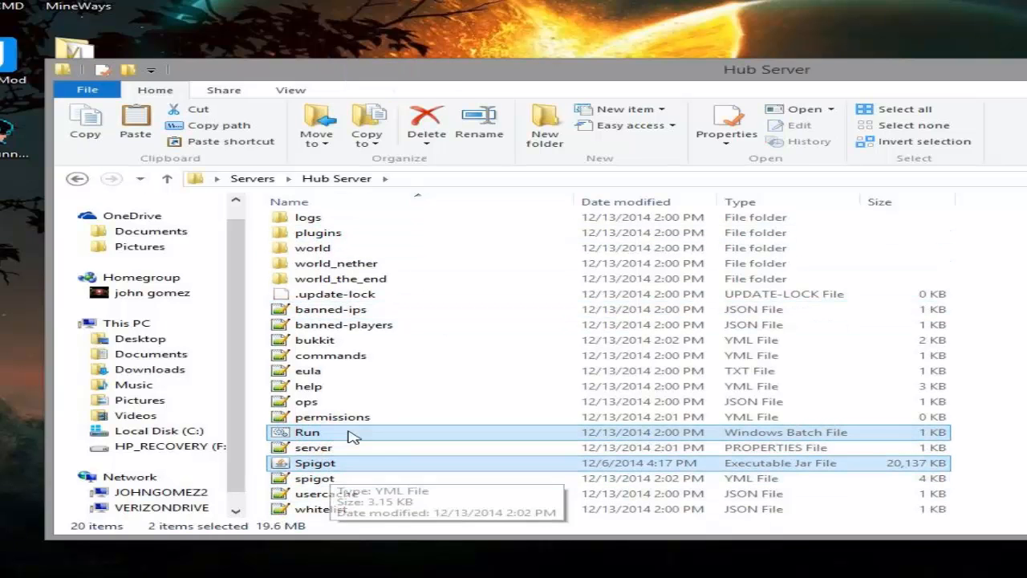
left_click(341, 480, "ctrl")
left_click(321, 340, "ctrl")
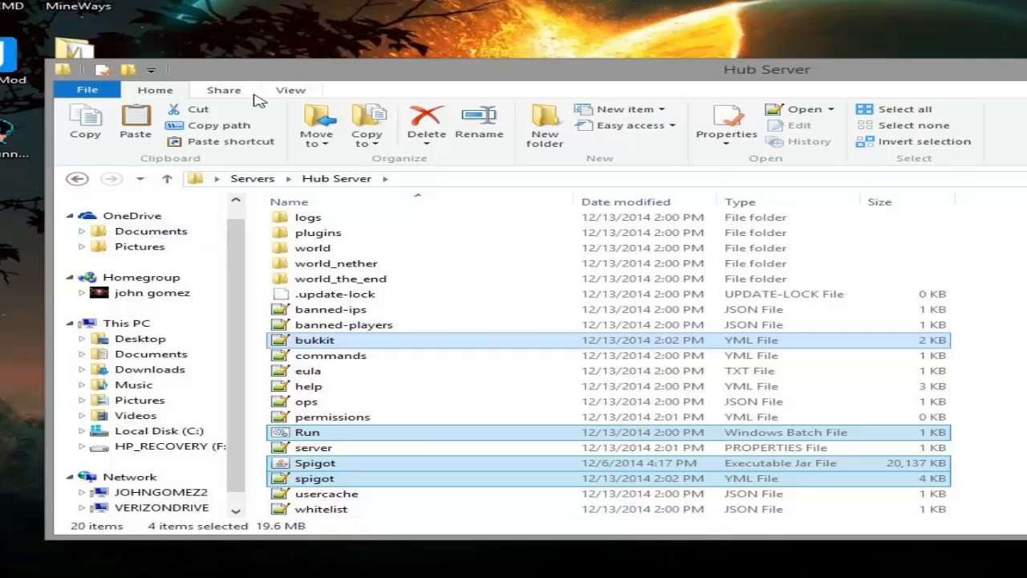
Step: Paste the copied hub server files into the MiniGame Server folder
left_click(265, 178)
left_click(338, 255)
double_click(338, 255)
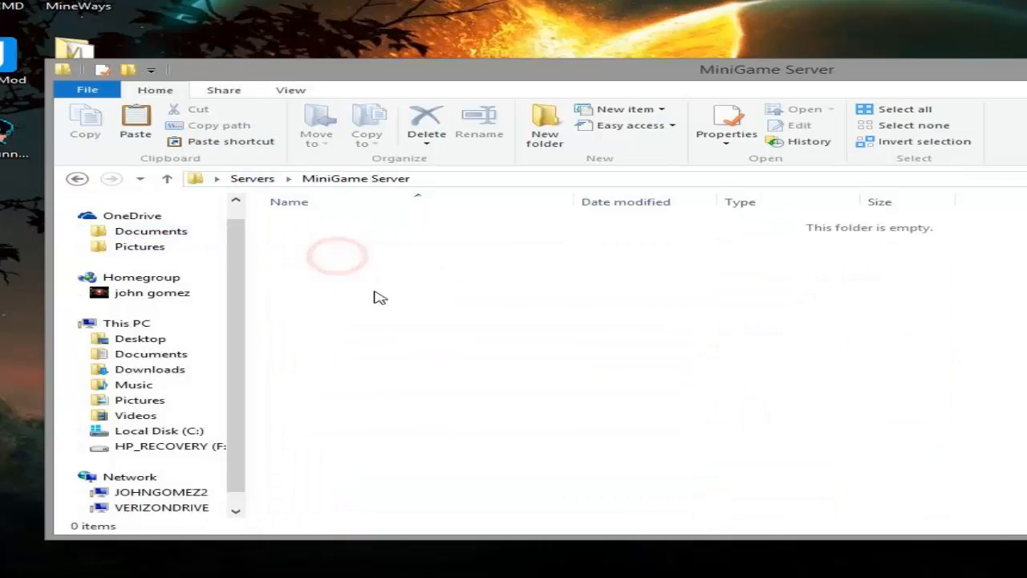
right_click(372, 292)
left_click(440, 413)
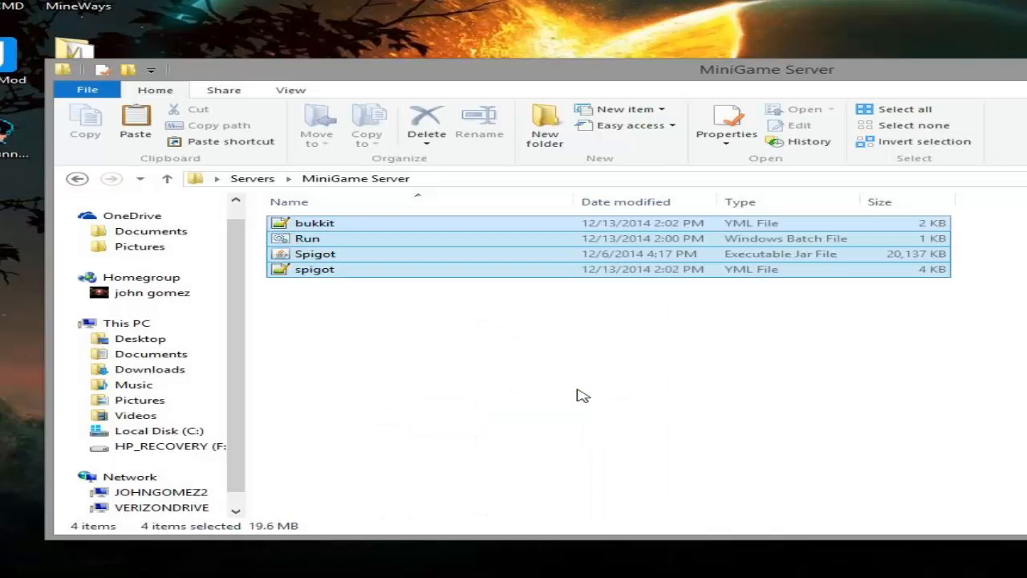
left_click(574, 391)
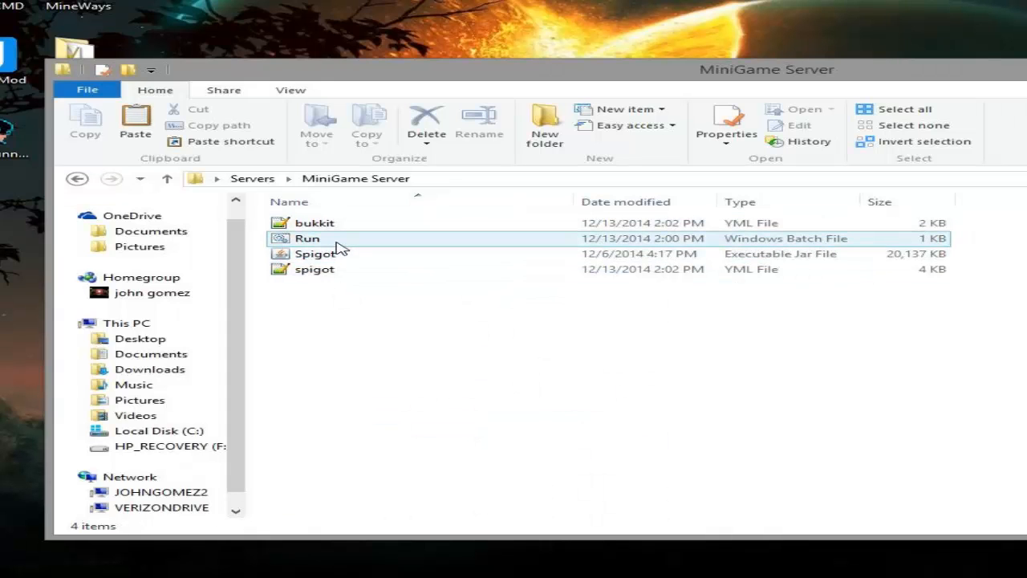
Step: Start the minigame server with its Run batch file and arrange the console and folder windows so both are visible
double_click(337, 246)
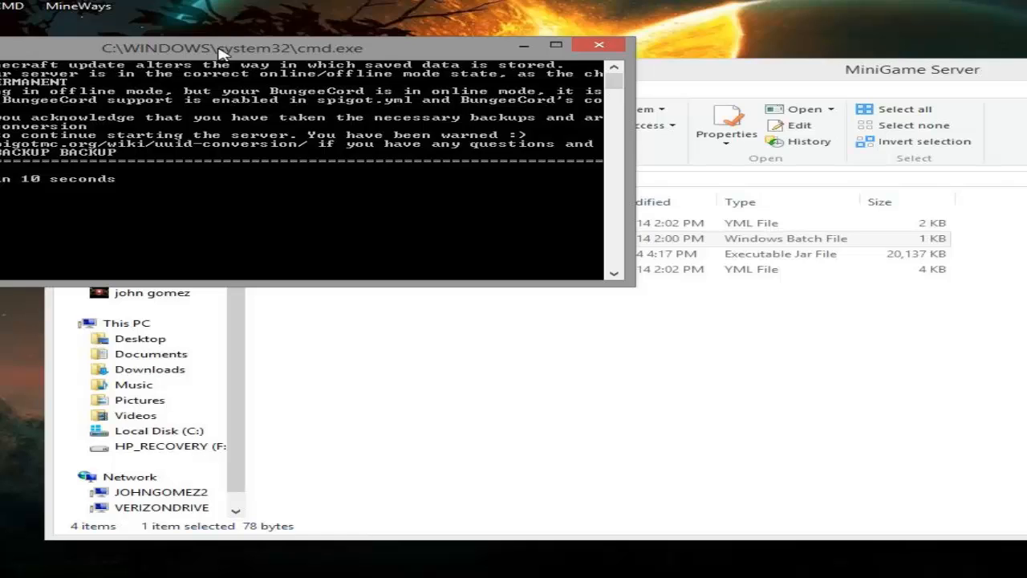
left_click_drag(220, 52, 935, 14)
left_click_drag(463, 74, 356, 96)
left_click(873, 75)
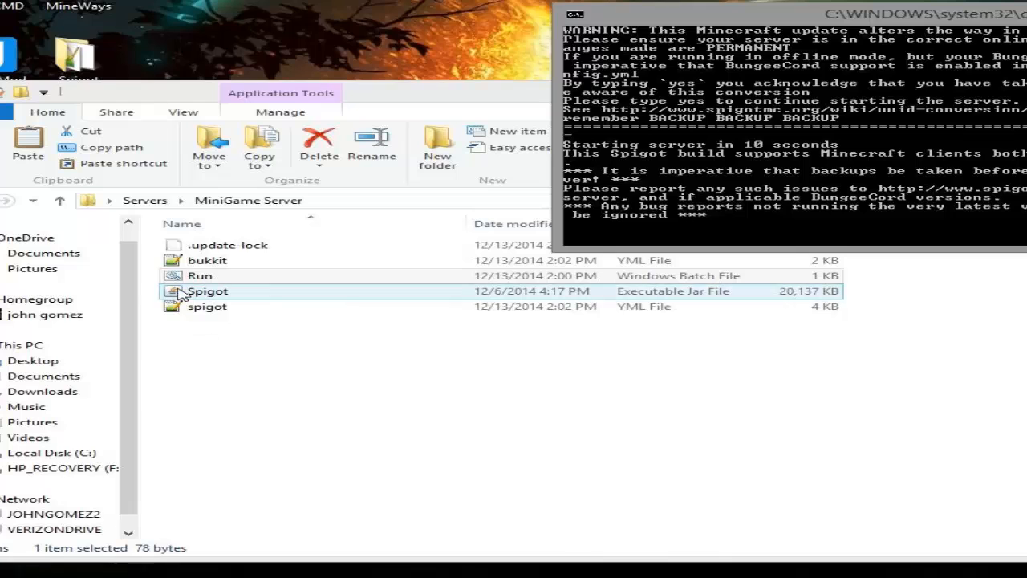
Step: Check the connection-throttle setting in the minigame server's bukkit.yml and the bungeecord setting in its spigot.yml
left_click(209, 263)
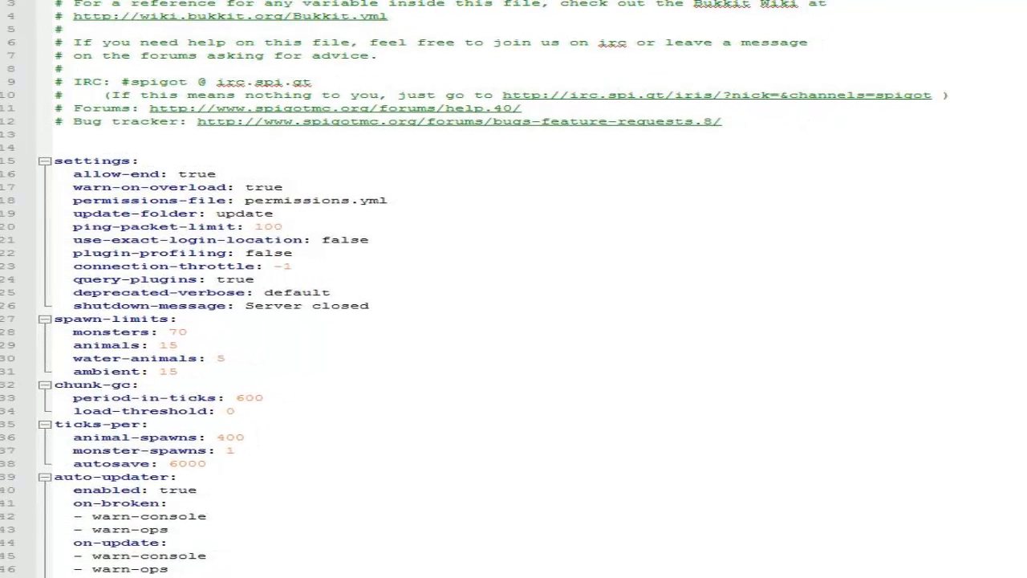
left_click_drag(303, 264, 264, 265)
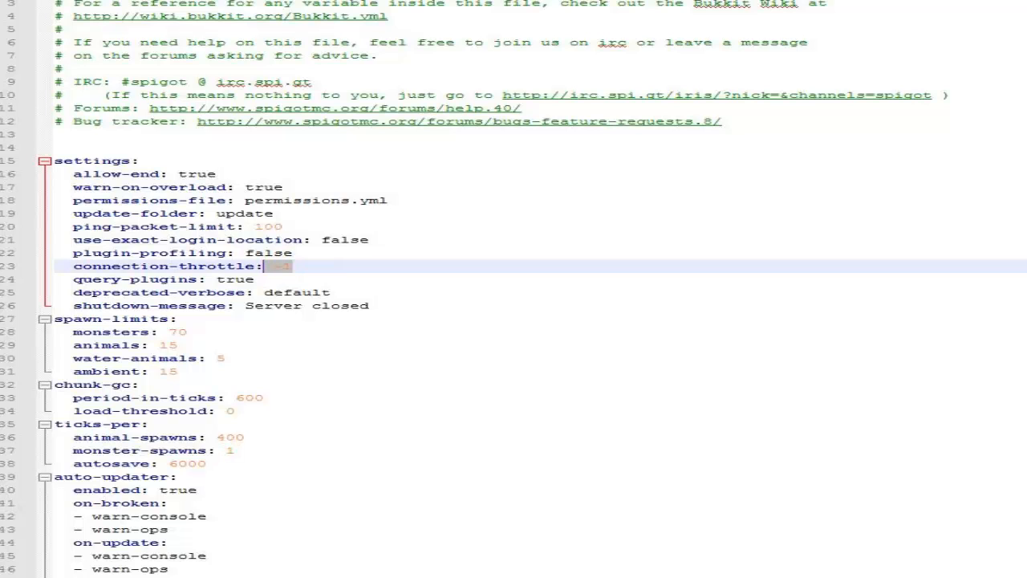
key("alt+Tab")
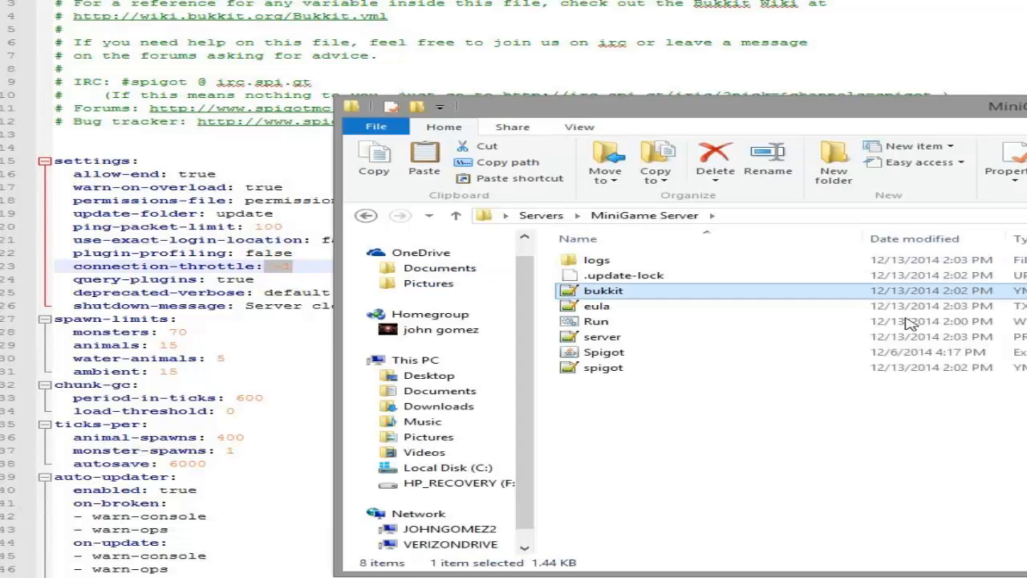
left_click(610, 337)
double_click(602, 369)
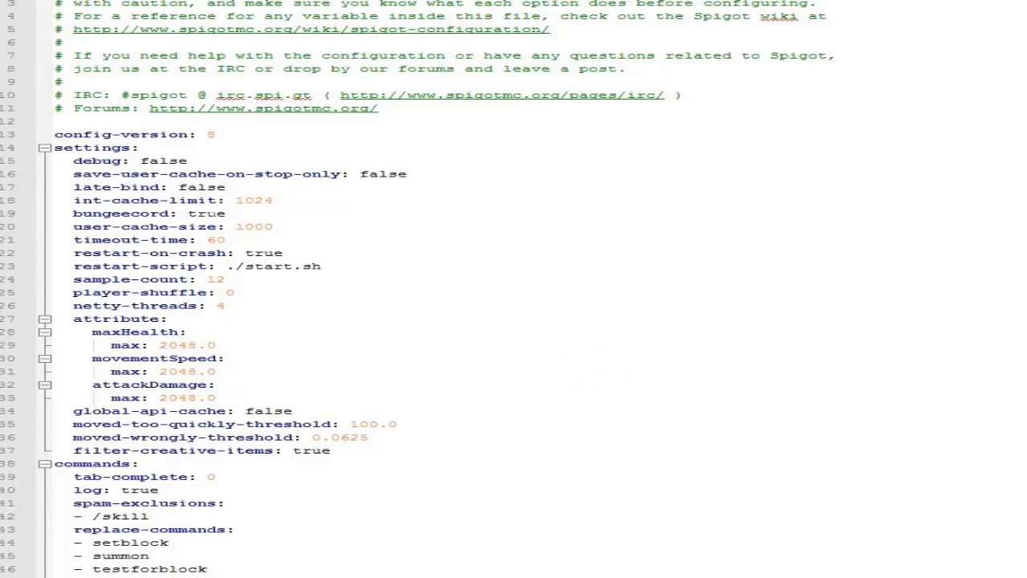
key("alt+Tab")
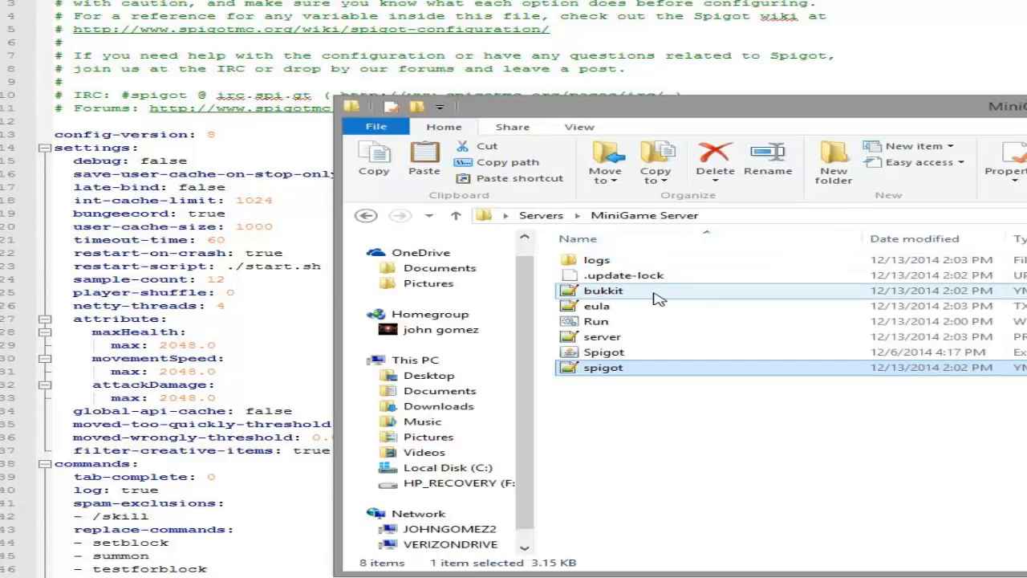
Step: Accept the minigame server's EULA by setting eula=true in eula.txt and save the file
double_click(632, 315)
left_click_drag(156, 20, 99, 20)
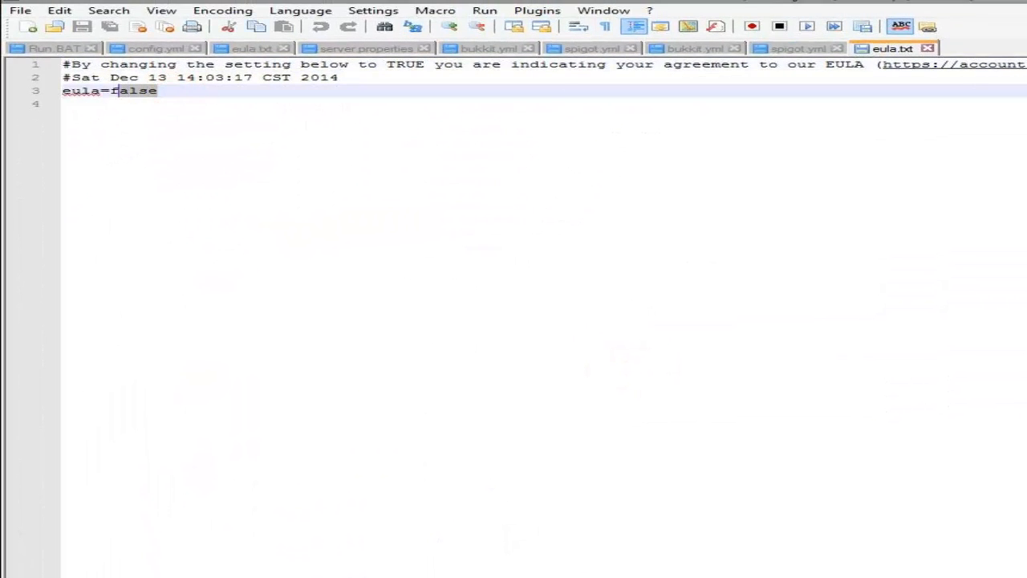
type("tru")
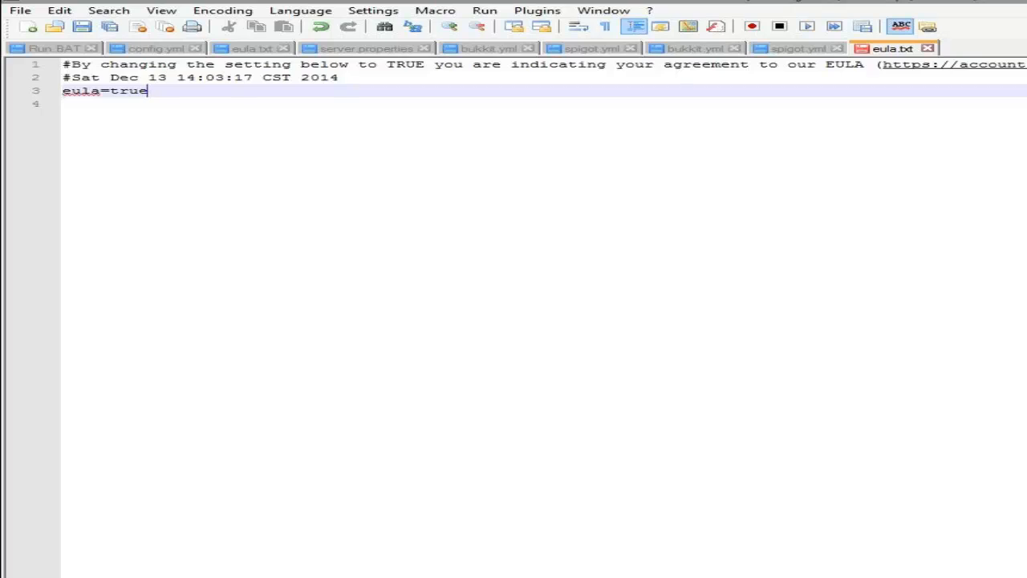
key("ctrl+s")
Step: Check the minigame server console during startup and bring the MiniGame Server folder back to the front
left_click(497, 571)
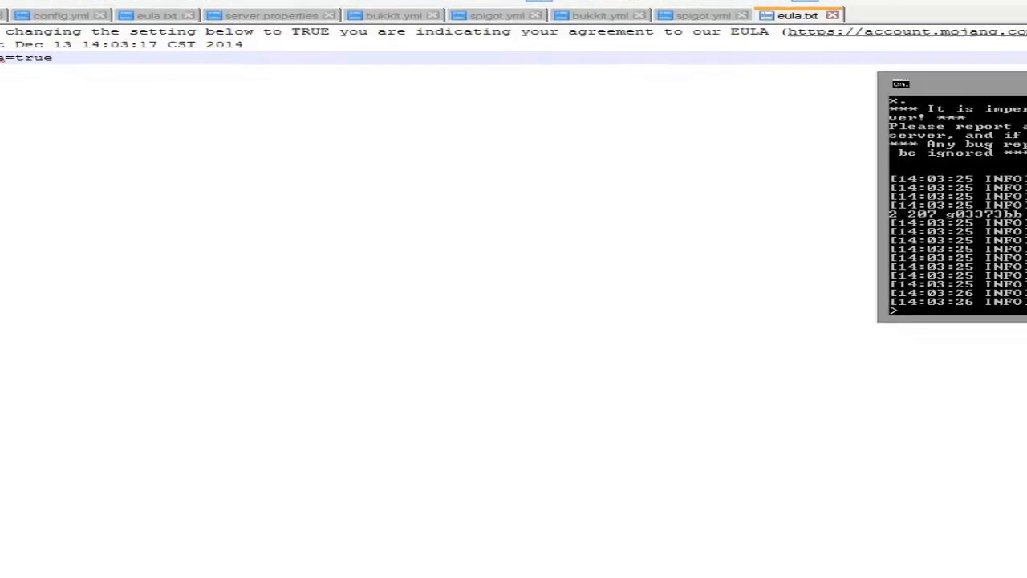
left_click(497, 557)
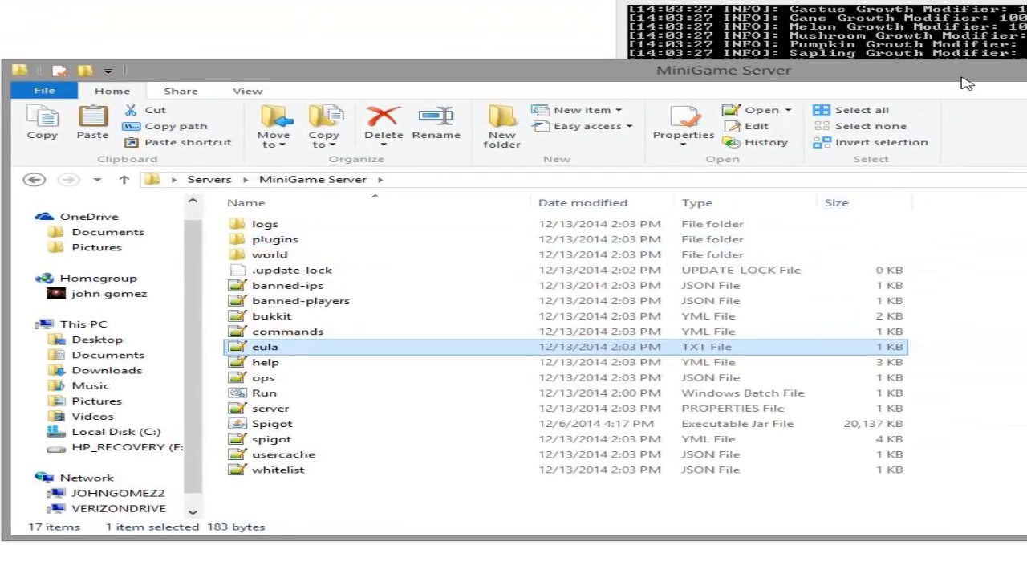
left_click(990, 41)
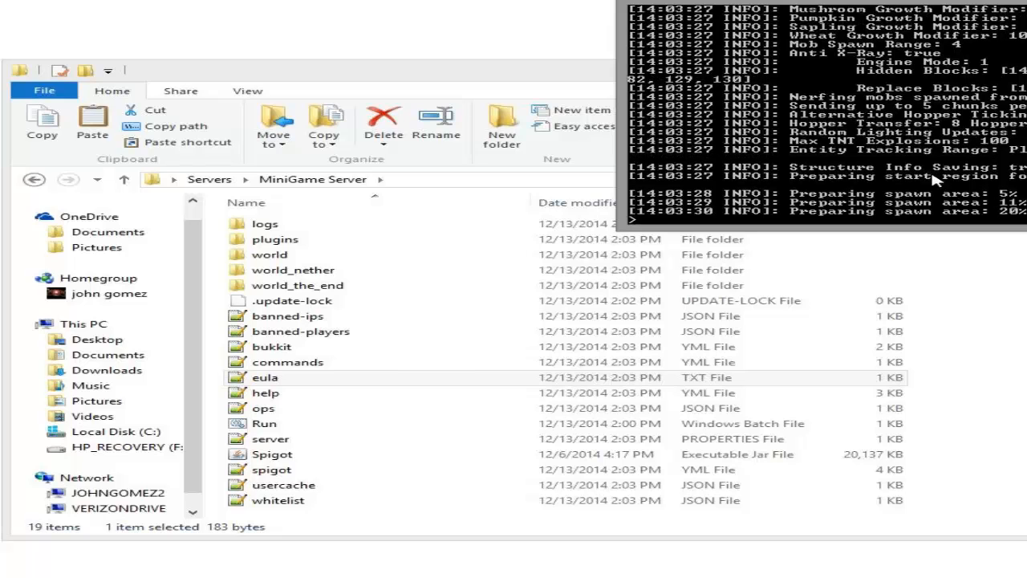
left_click(1008, 312)
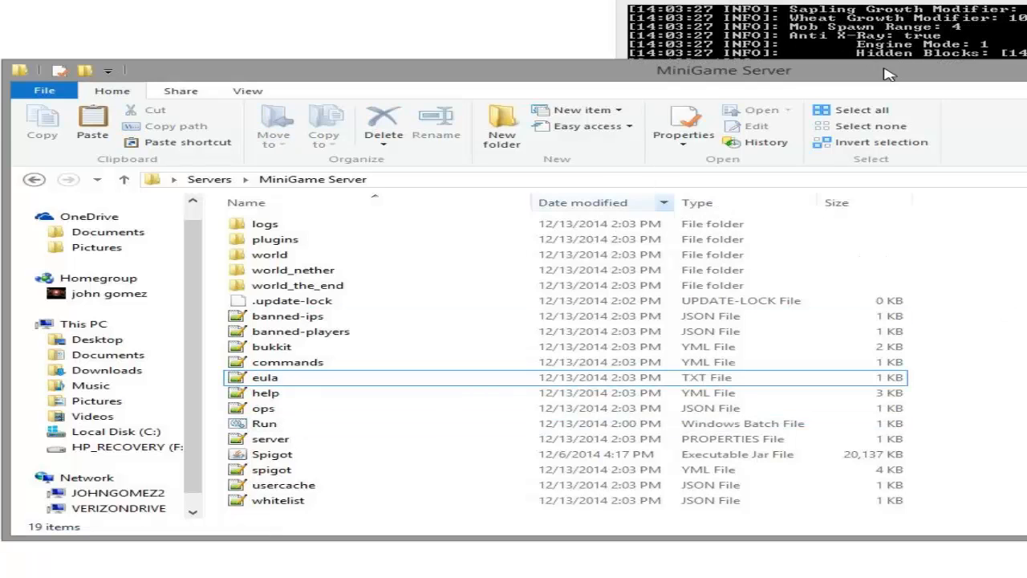
left_click(922, 32)
left_click(955, 309)
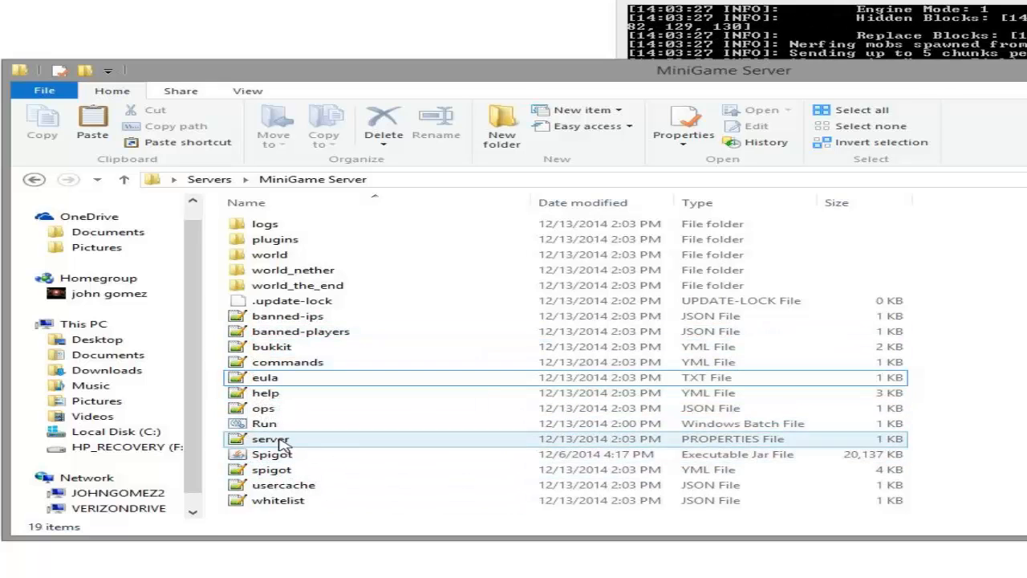
Step: Open the minigame server's server.properties, reload the externally modified files and set server-port to 25571
left_click(279, 439)
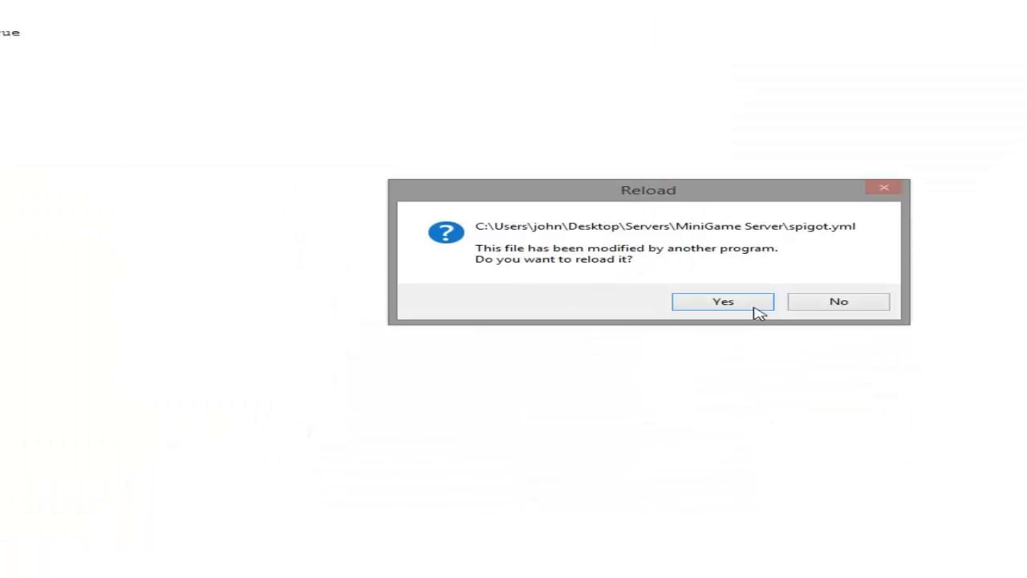
left_click(724, 301)
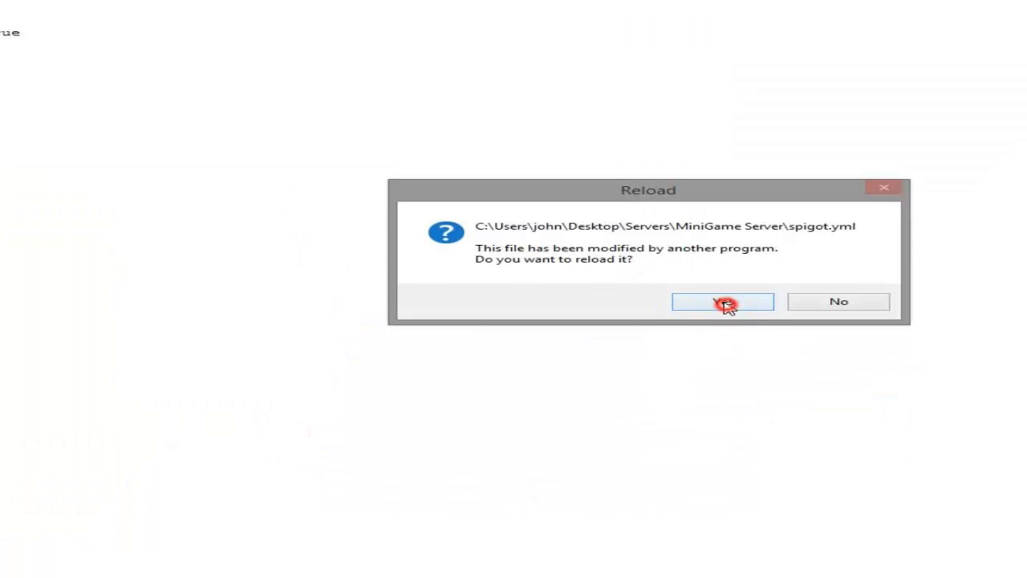
left_click(724, 301)
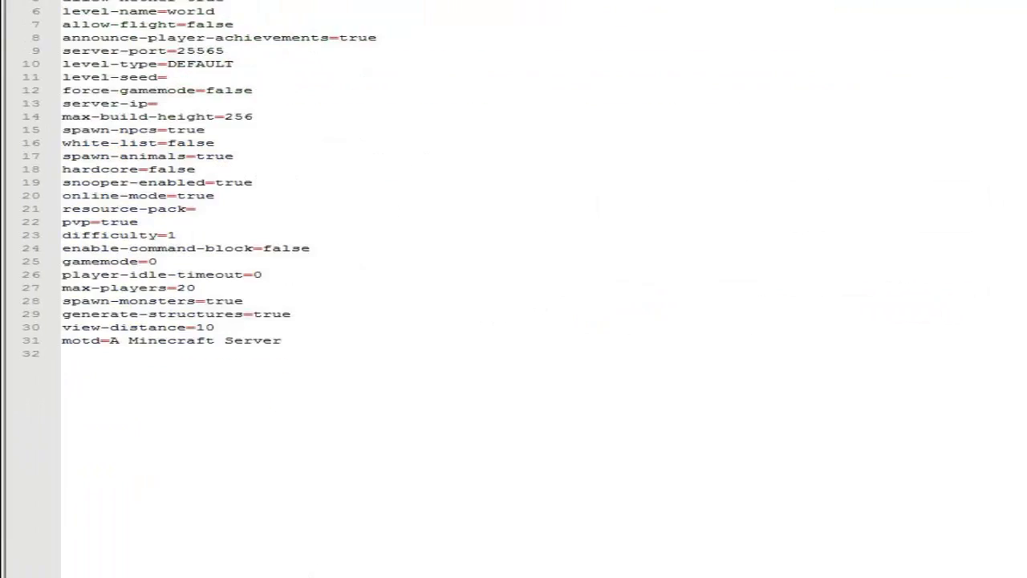
left_click(244, 51)
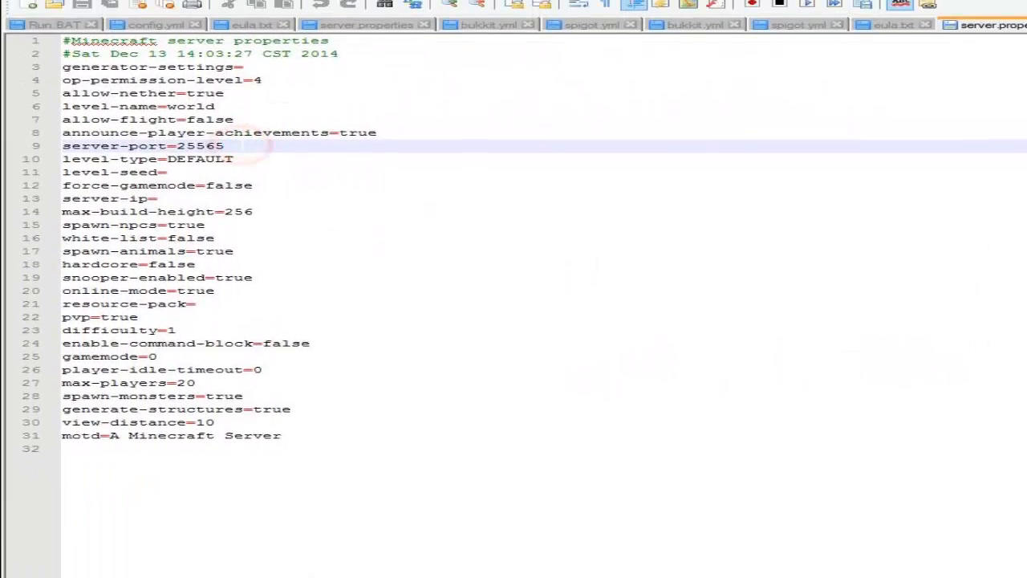
key("BackSpace")
key("BackSpace")
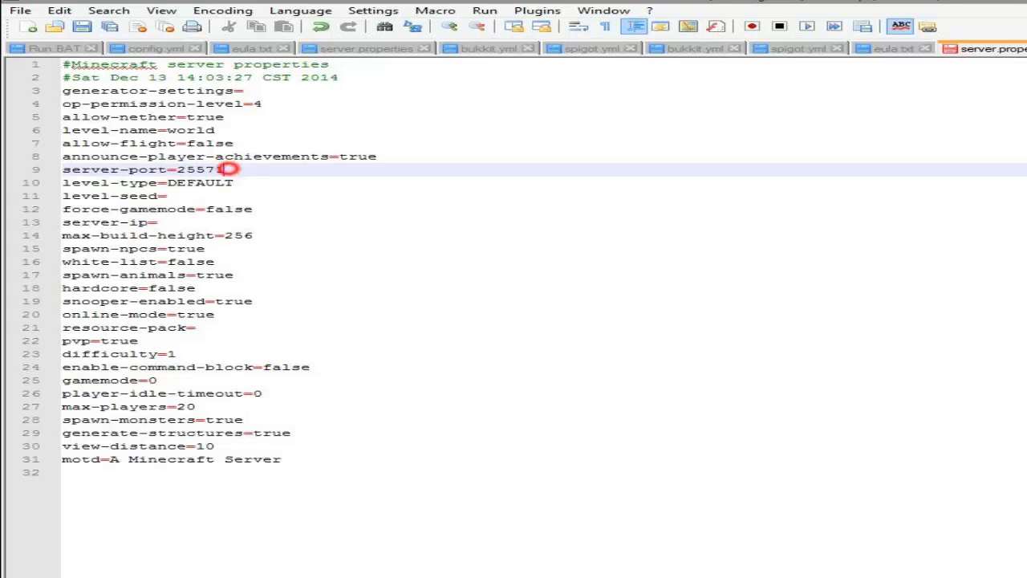
left_click_drag(229, 168, 49, 174)
left_click(312, 172)
key("ctrl+s")
Step: Check the MiniGames address in the proxy's config.yml against the port and return to the minigame server.properties
left_click(128, 47)
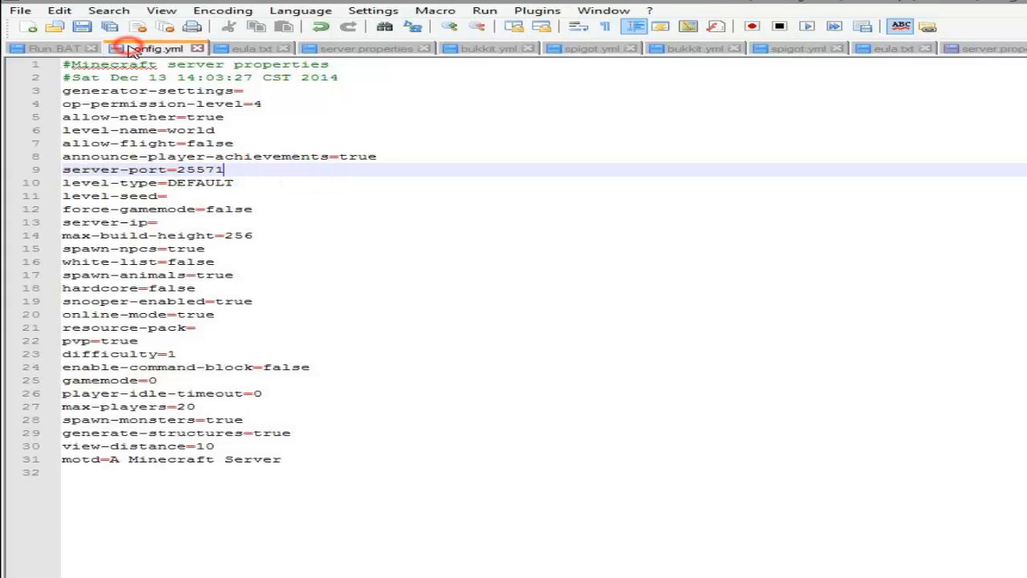
left_click_drag(345, 427, 80, 427)
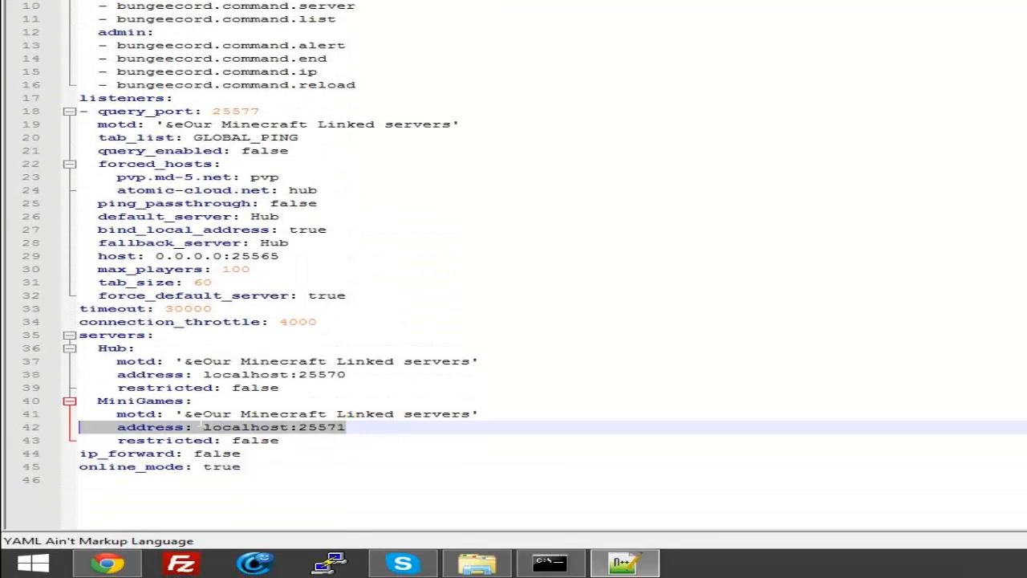
left_click(995, 10)
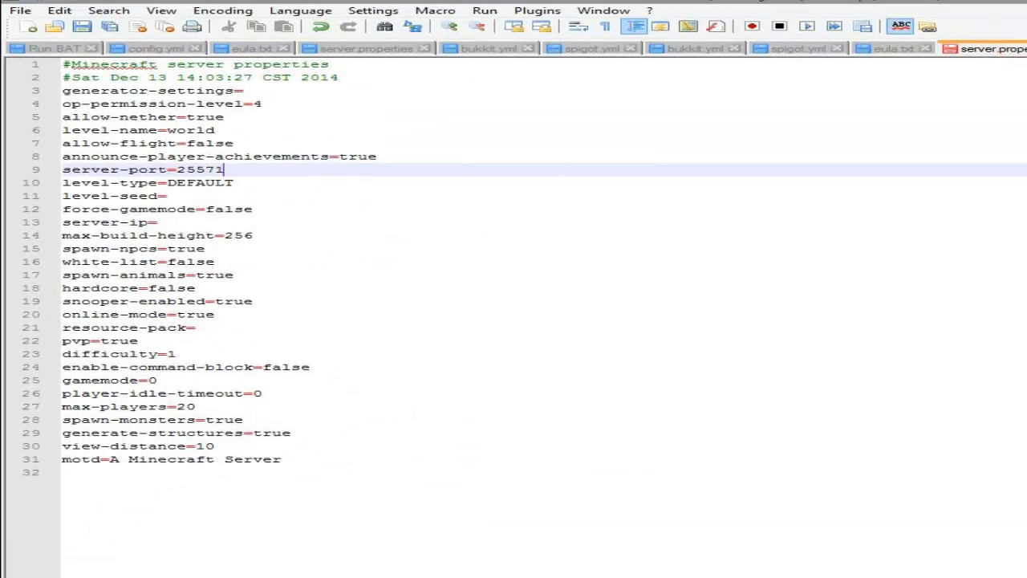
Step: Set online-mode to false in the minigame server.properties and save the file
left_click_drag(255, 317, 176, 314)
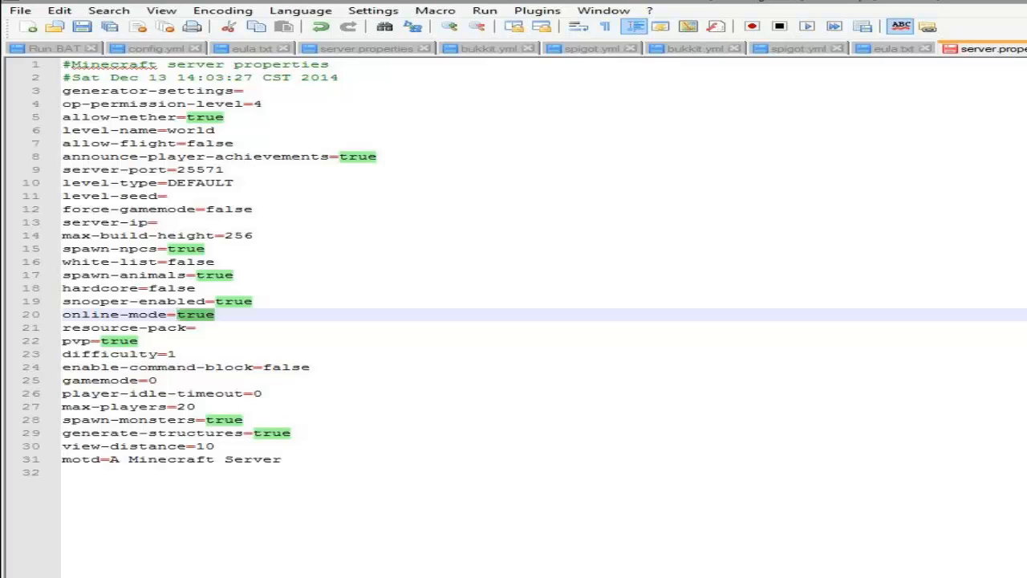
type("fals")
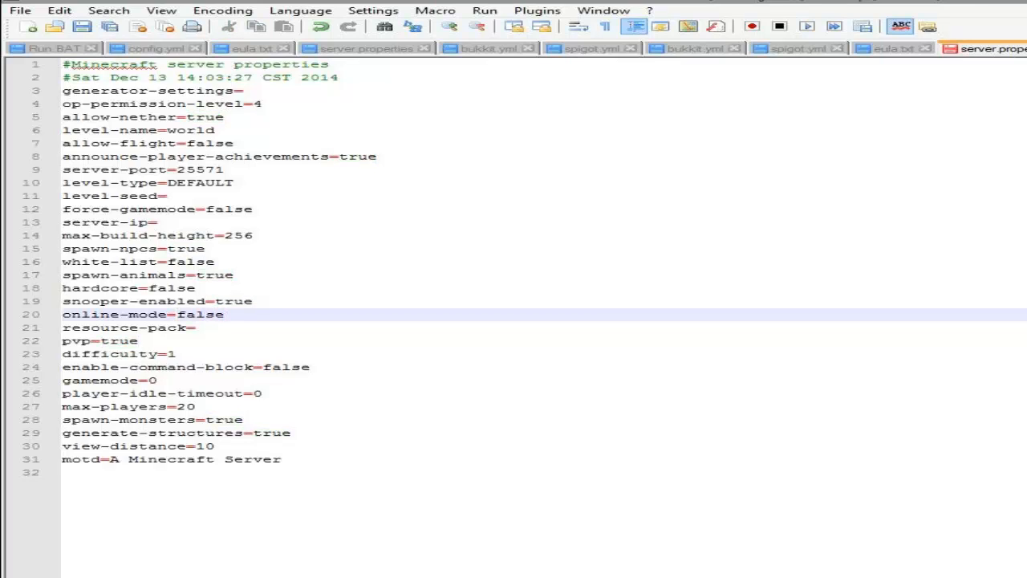
key("ctrl+s")
Step: Close the text editor and shut down the minigame server with the stop command in its console
right_click(626, 577)
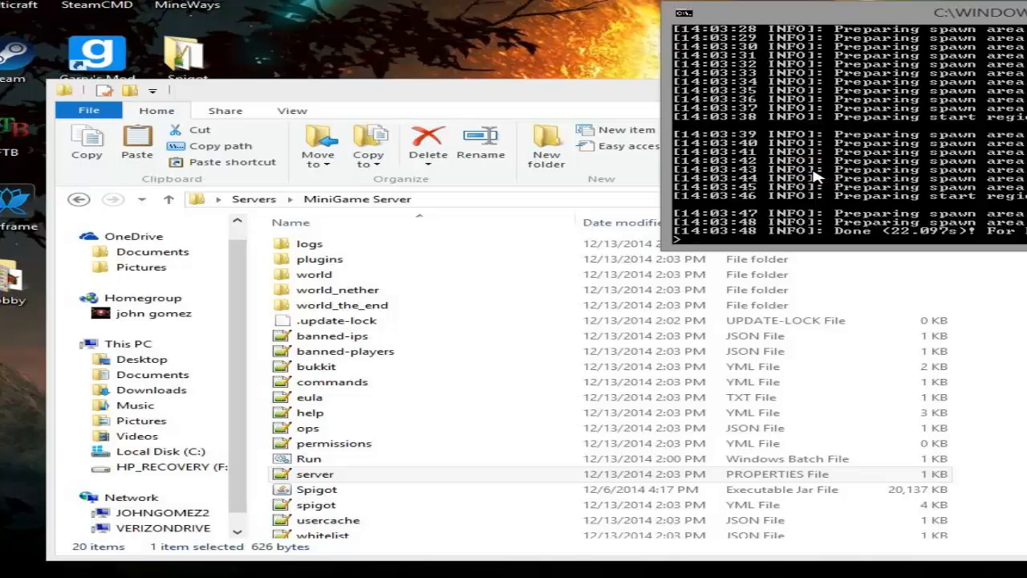
type("p")
key("Return")
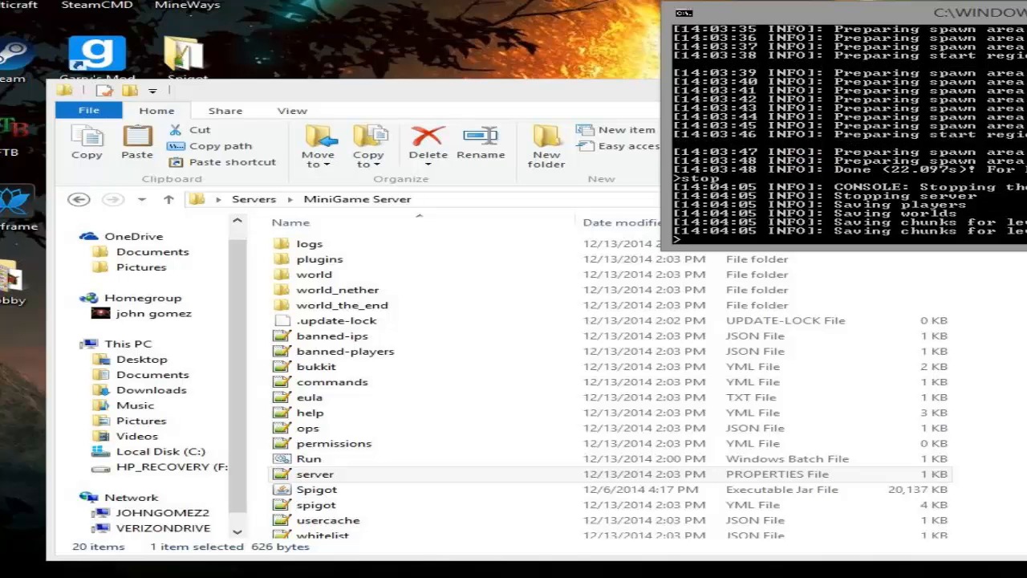
Step: Start the BungeeCord proxy with the Run batch file in the BungeeCord folder
left_click(254, 200)
double_click(363, 244)
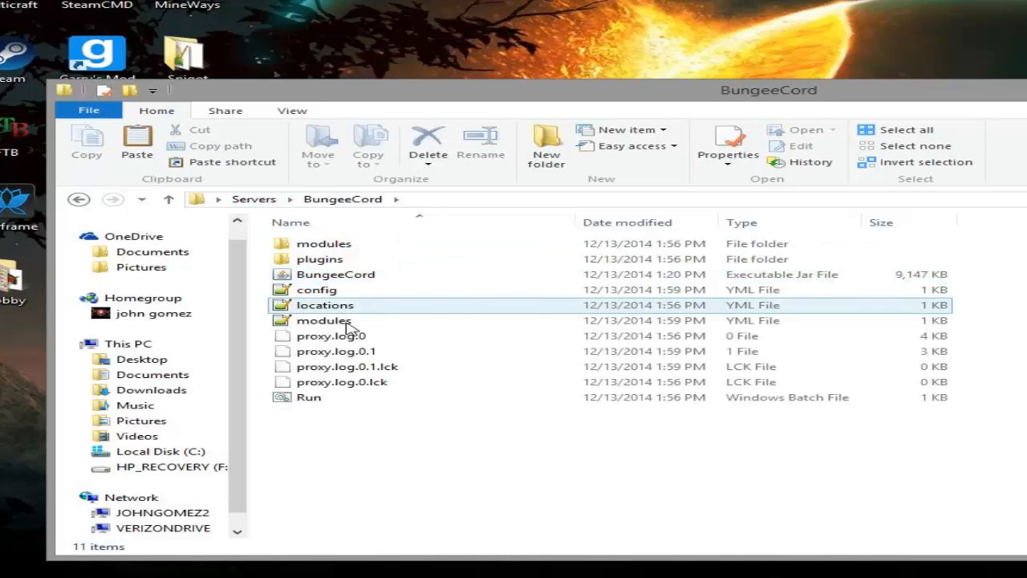
double_click(321, 399)
Step: Start the hub server with the Run batch file in the Hub Server folder
left_click(253, 199)
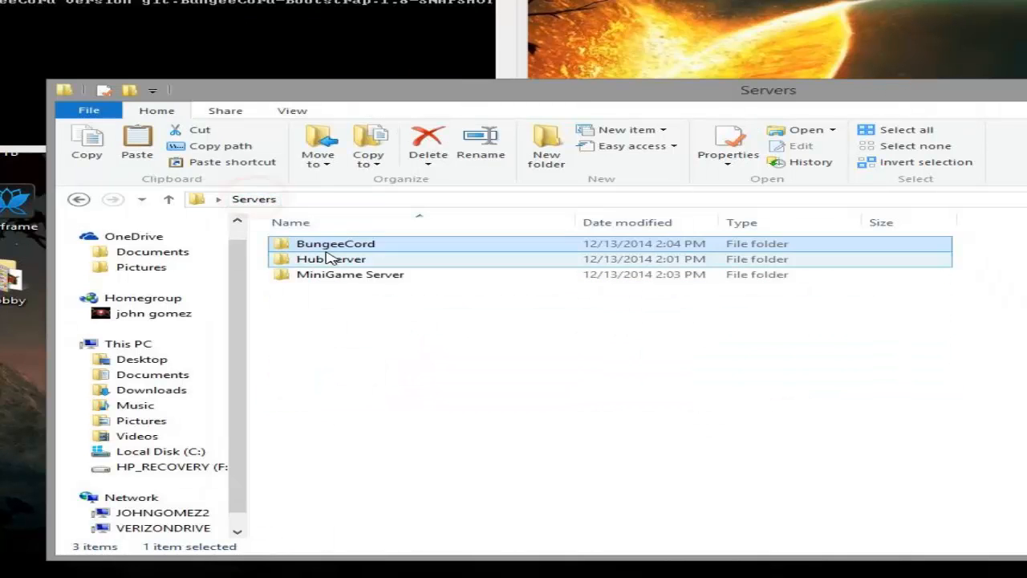
left_click(330, 259)
double_click(331, 259)
double_click(310, 458)
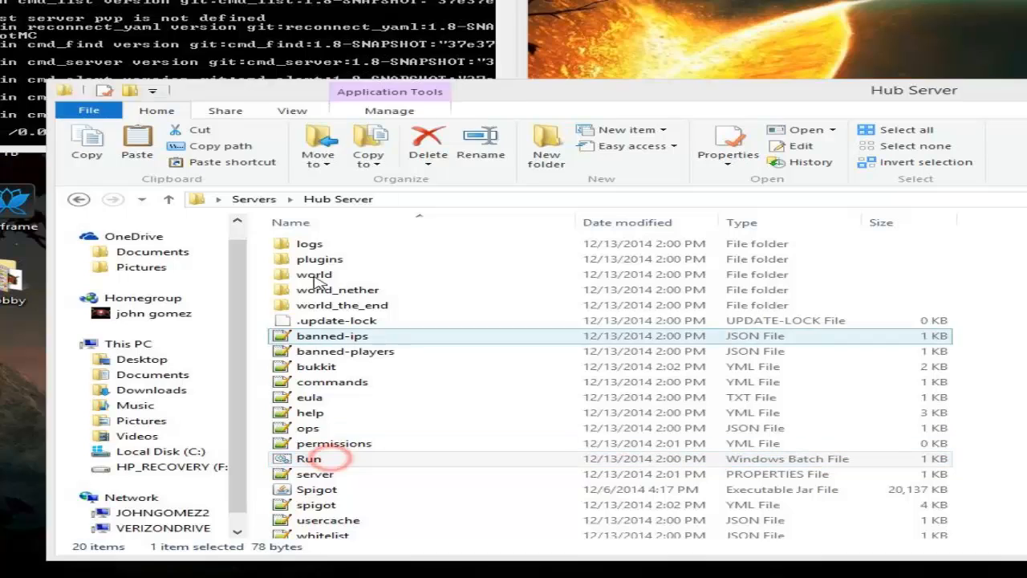
Step: Start the minigame server with the Run batch file in the MiniGame Server folder
left_click(253, 199)
left_click(353, 280)
double_click(353, 280)
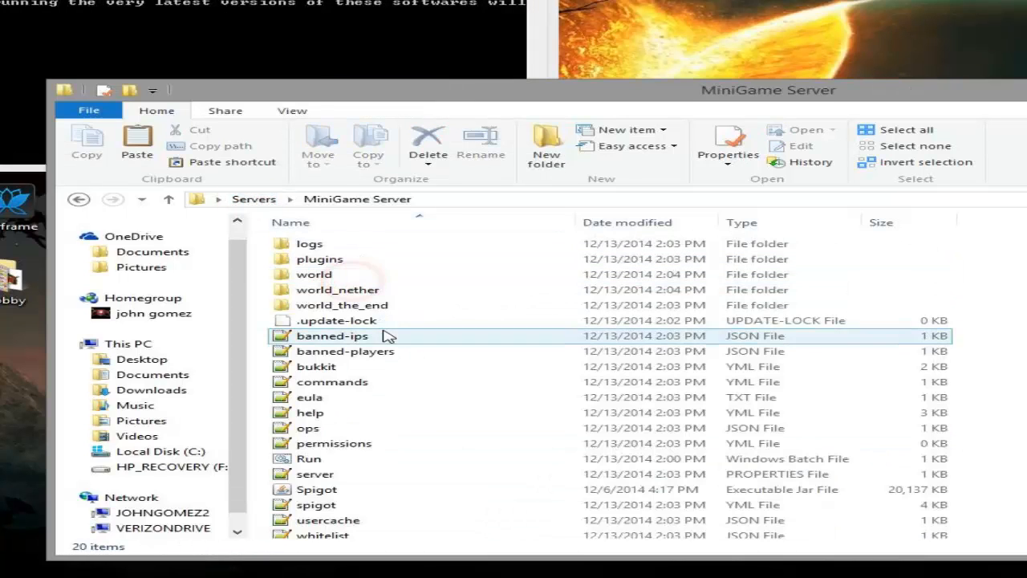
double_click(321, 458)
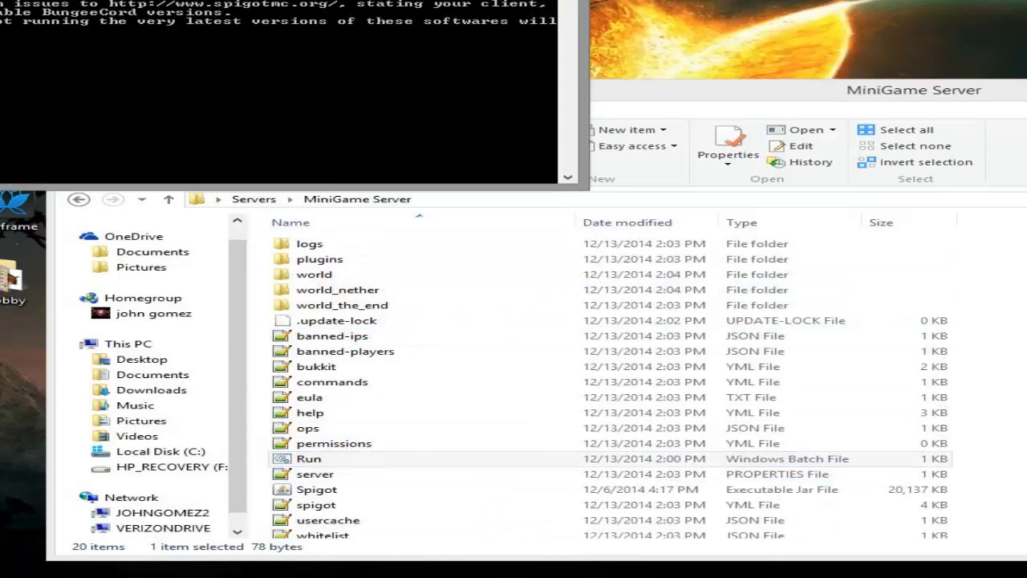
Step: Close the folder window and spread out the proxy, hub and minigame consoles so all three are visible
left_click(1026, 90)
left_click_drag(505, 0, 1026, 43)
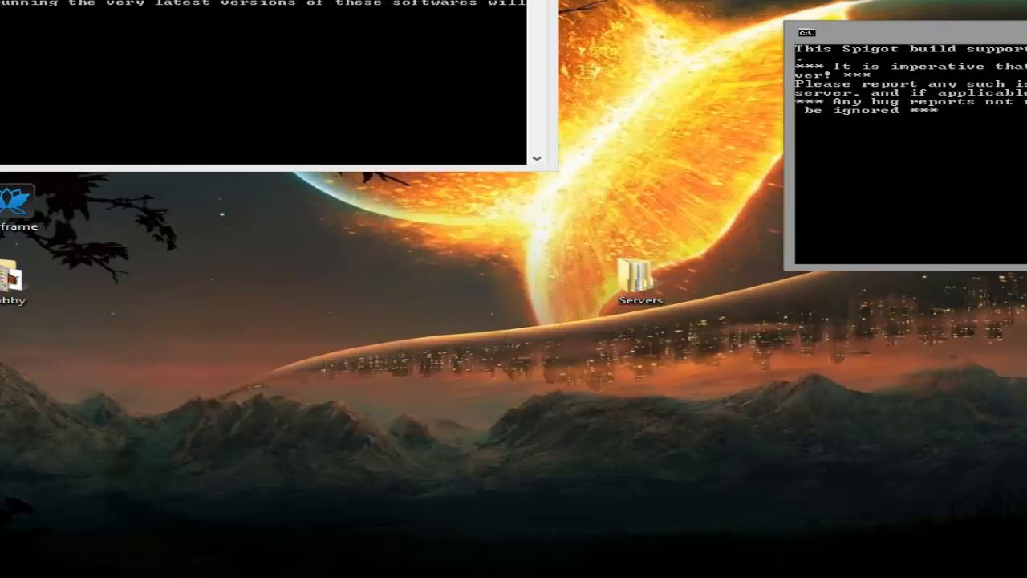
left_click(482, 0)
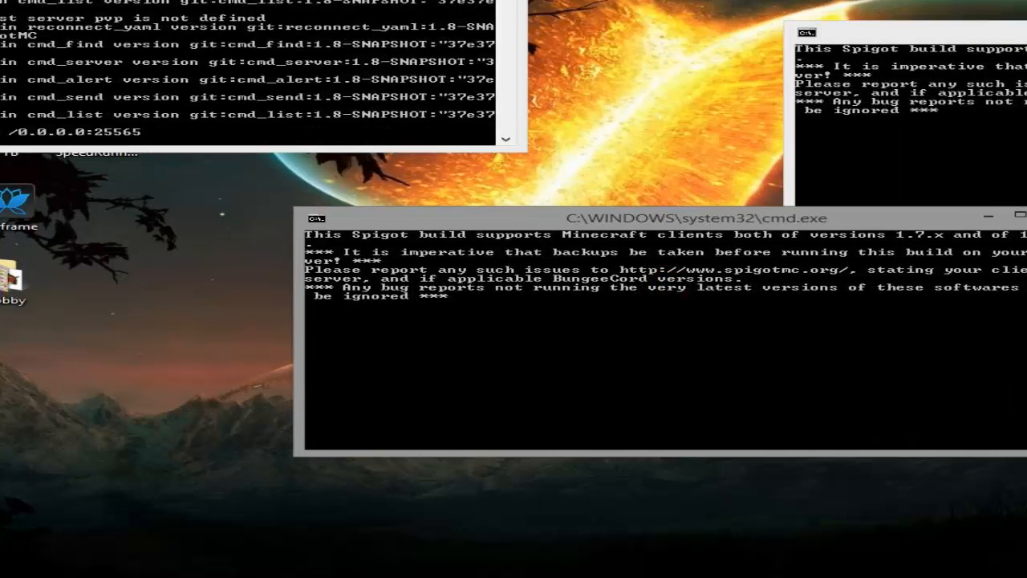
left_click_drag(401, 0, 868, 12)
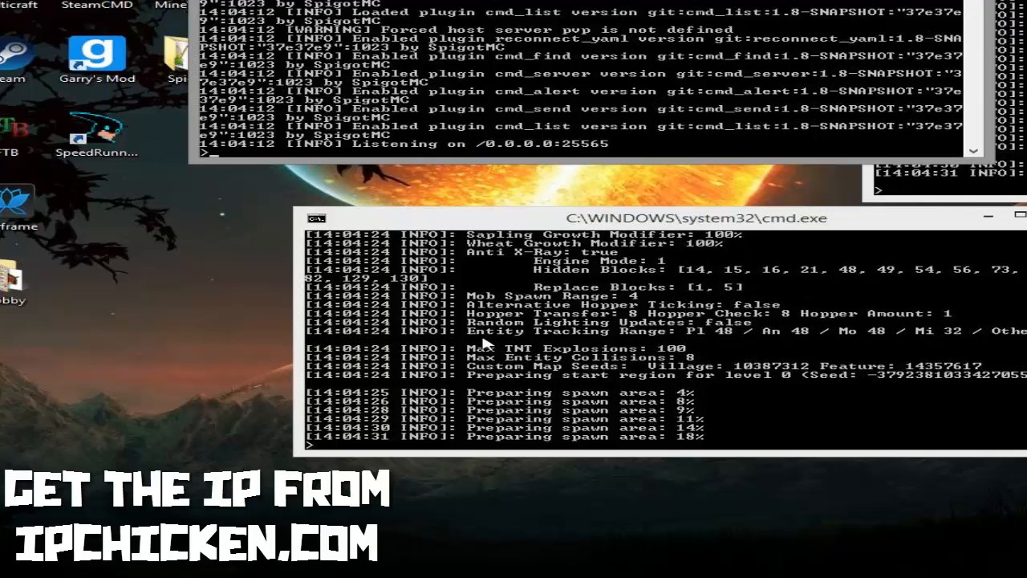
left_click(269, 200)
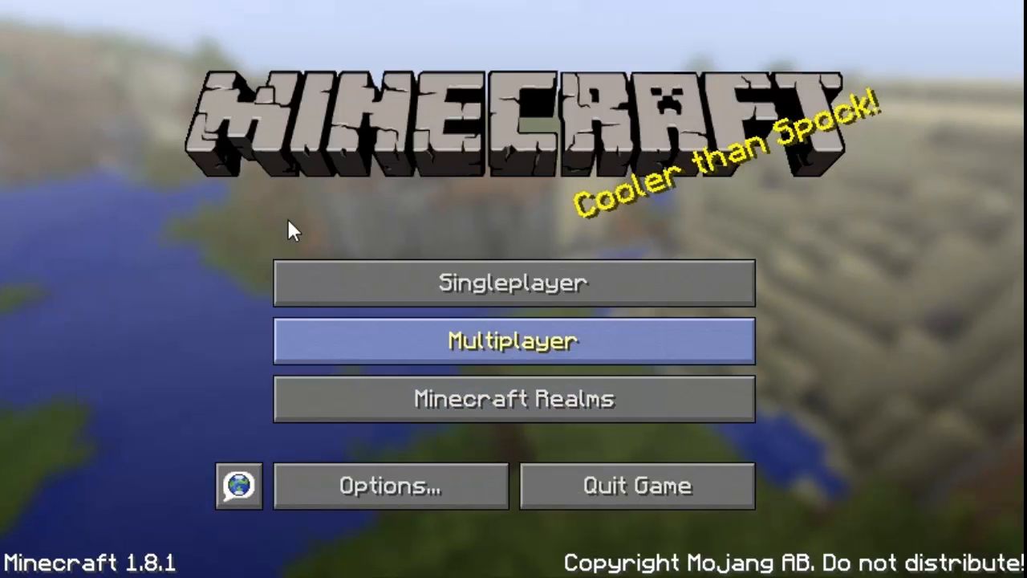
Step: Switch to Minecraft and enter localhost:25565 as the server address for a direct multiplayer connection
left_click(373, 341)
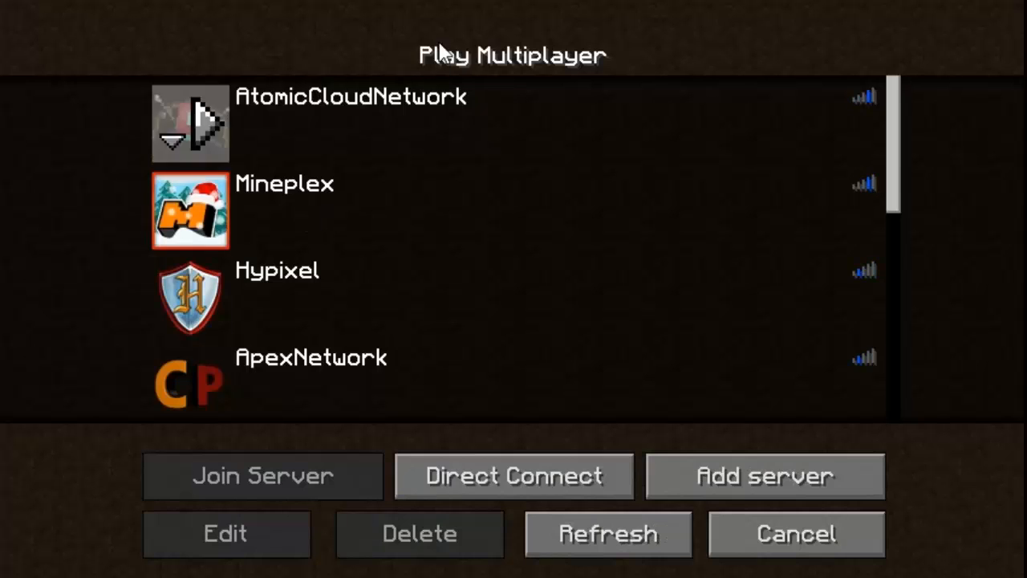
left_click(475, 486)
key("ctrl+a")
key("BackSpace")
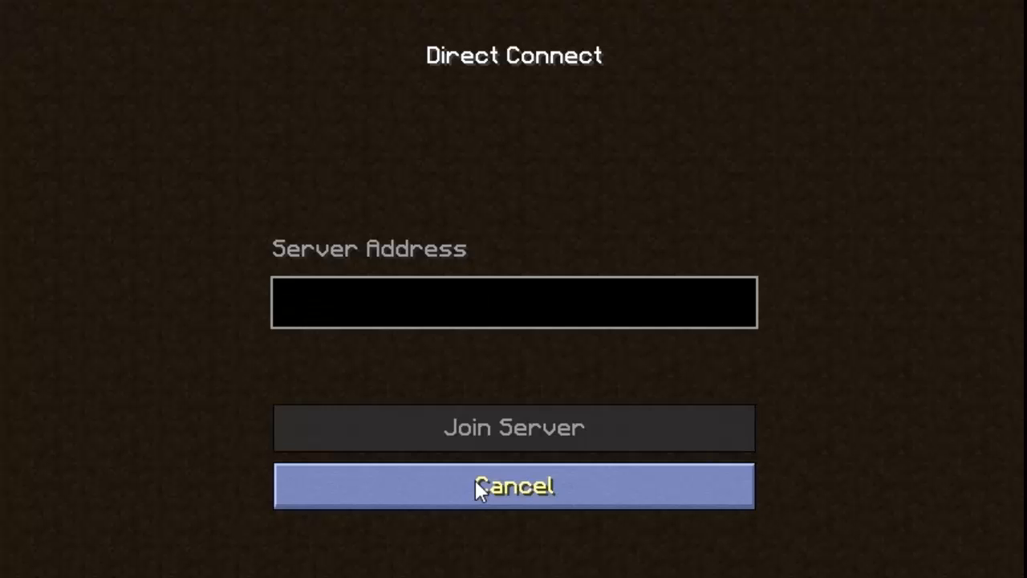
type("localho")
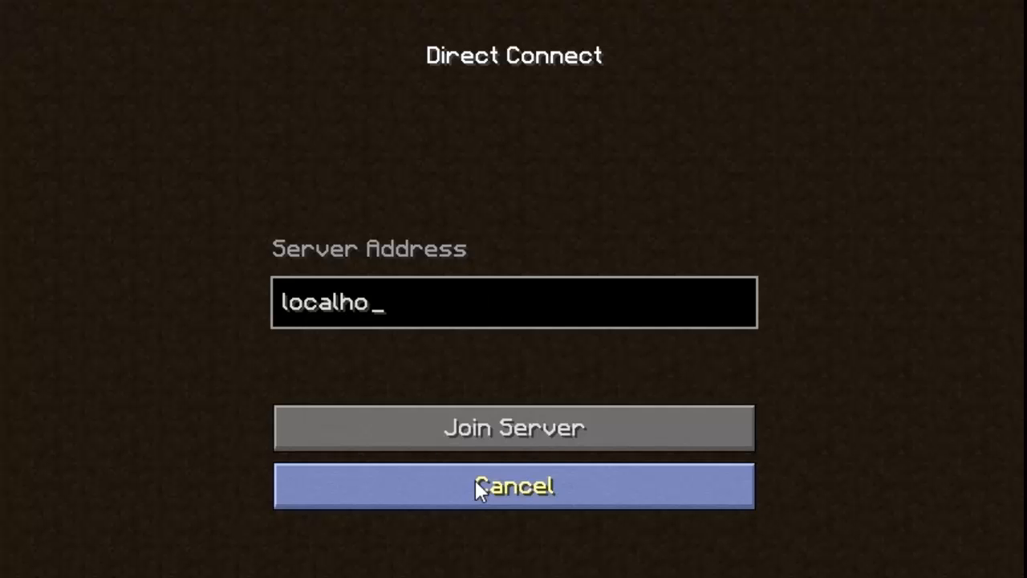
type("st:25565")
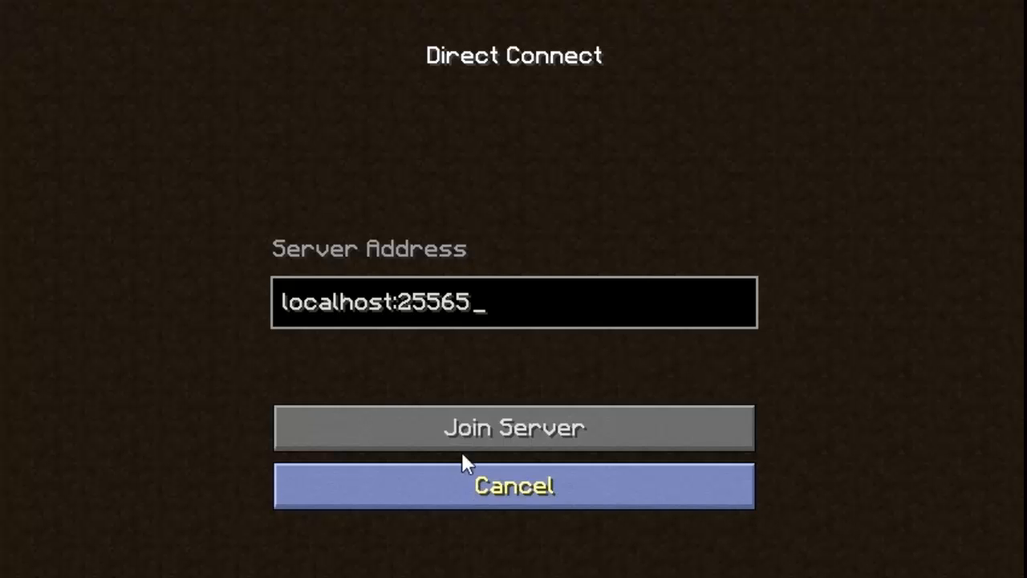
Step: Remove the port from the server address so it reads localhost, and join the server
left_click(396, 299)
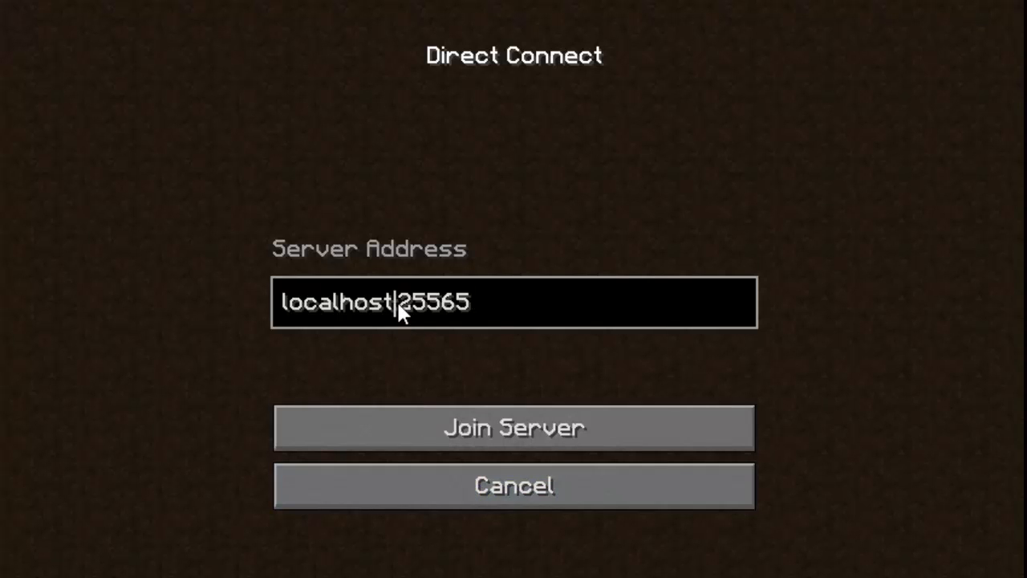
key("BackSpace")
key("BackSpace")
key("BackSpace")
key("BackSpace")
key("BackSpace")
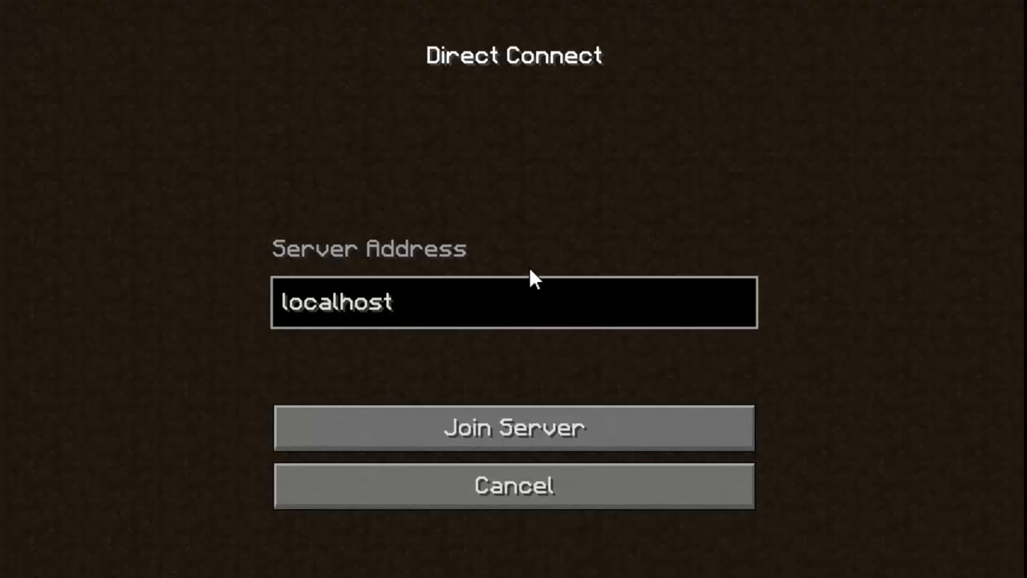
key("Return")
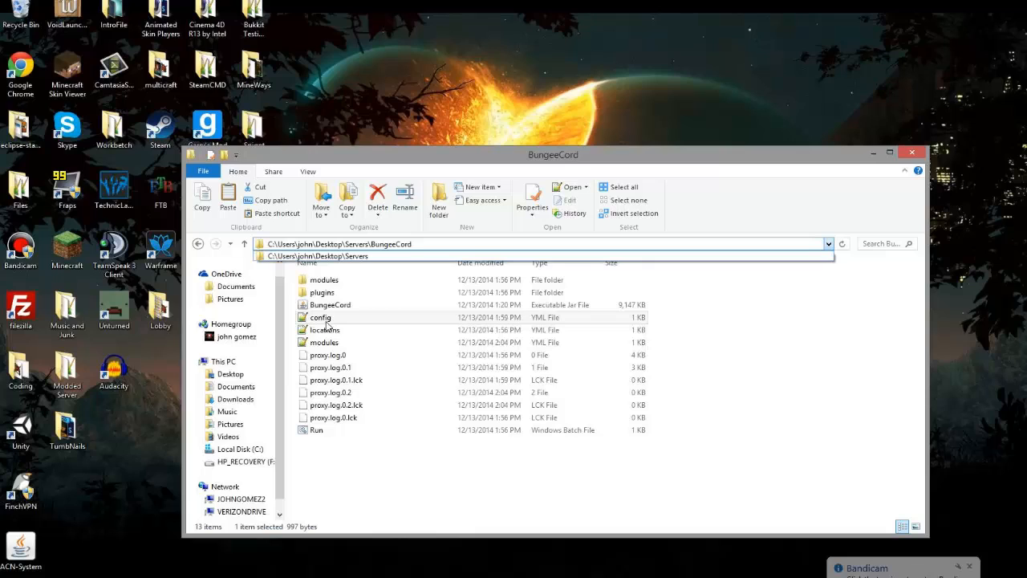
Step: Open BungeeCord's config file, set ip_forward to true and save it
double_click(337, 318)
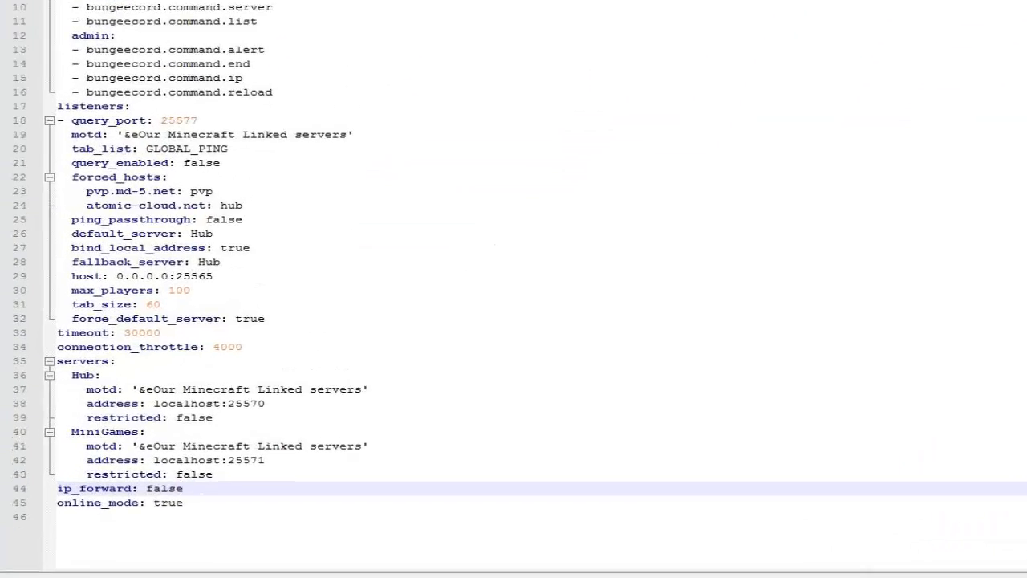
double_click(99, 510)
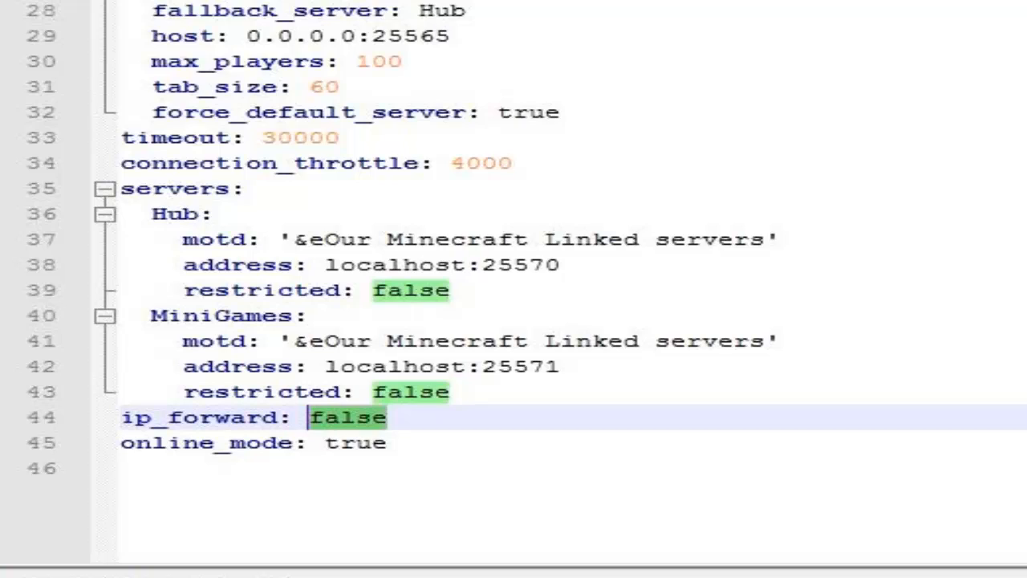
type("true")
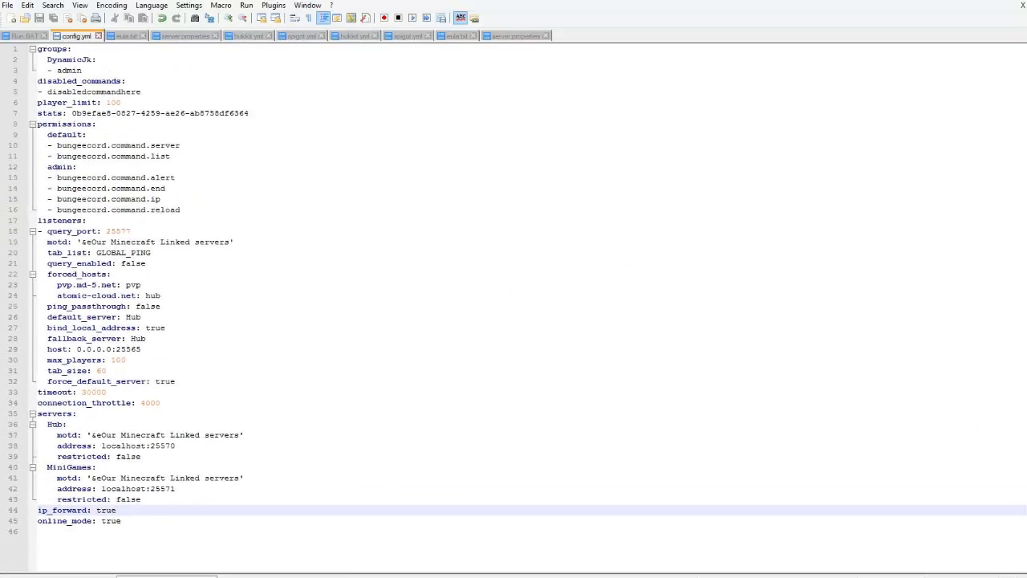
right_click(358, 575)
left_click(353, 566)
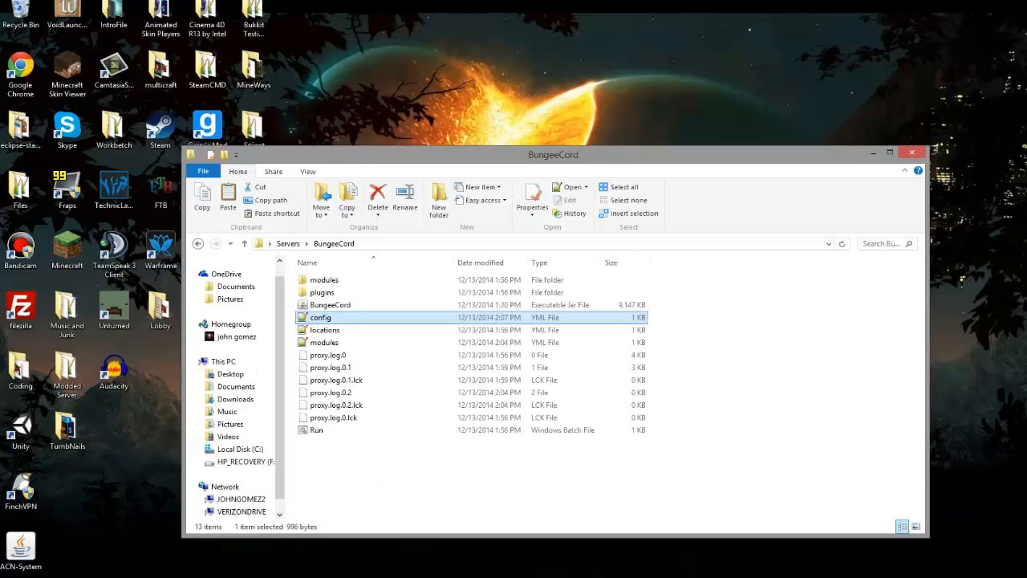
Step: Restart the BungeeCord proxy by running the end command in its console
left_click(190, 540)
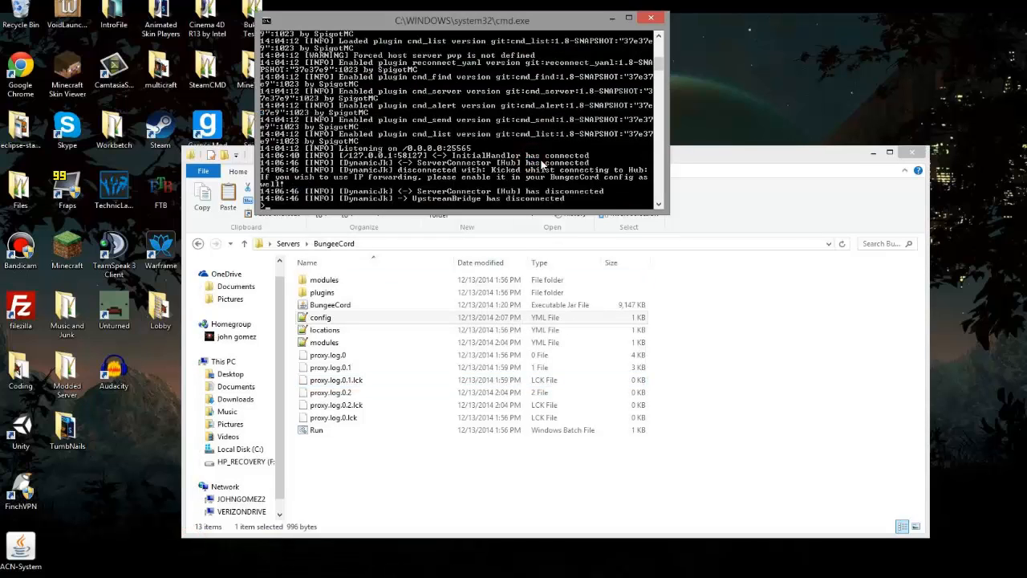
type("end")
key("Return")
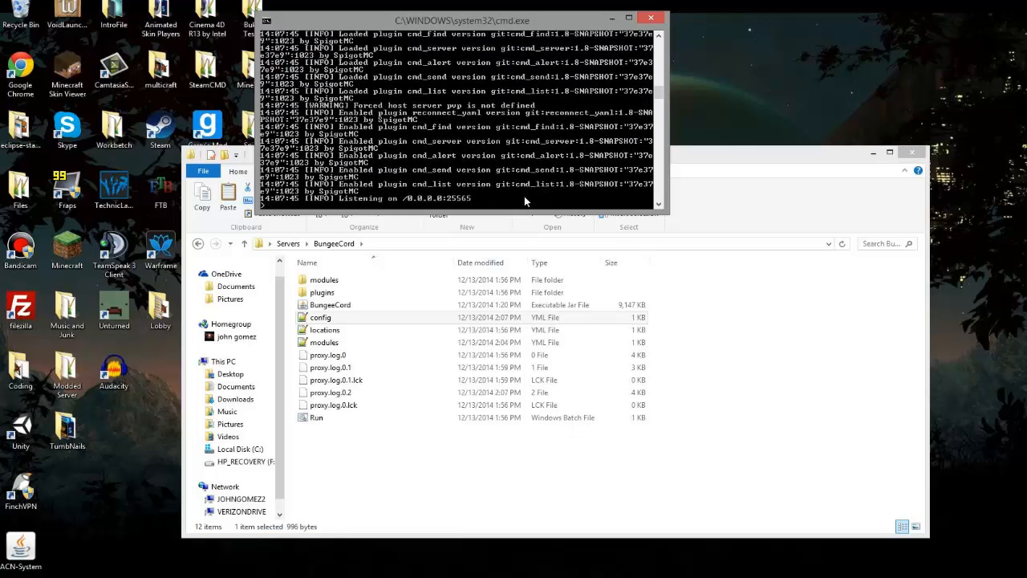
Step: Switch back to Minecraft, leave the connection error and connect directly to localhost again
key("alt+Tab")
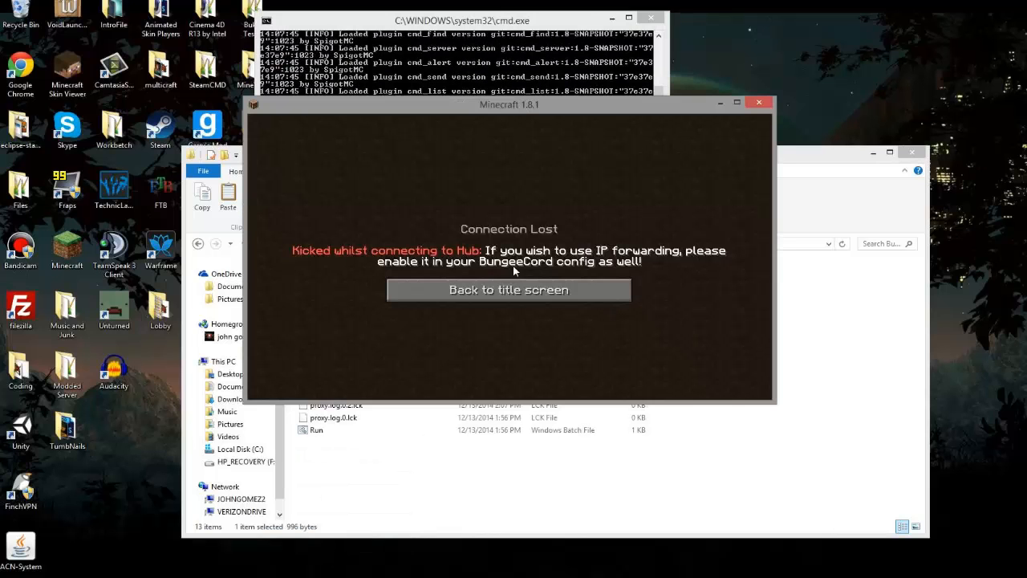
left_click(530, 292)
left_click(522, 346)
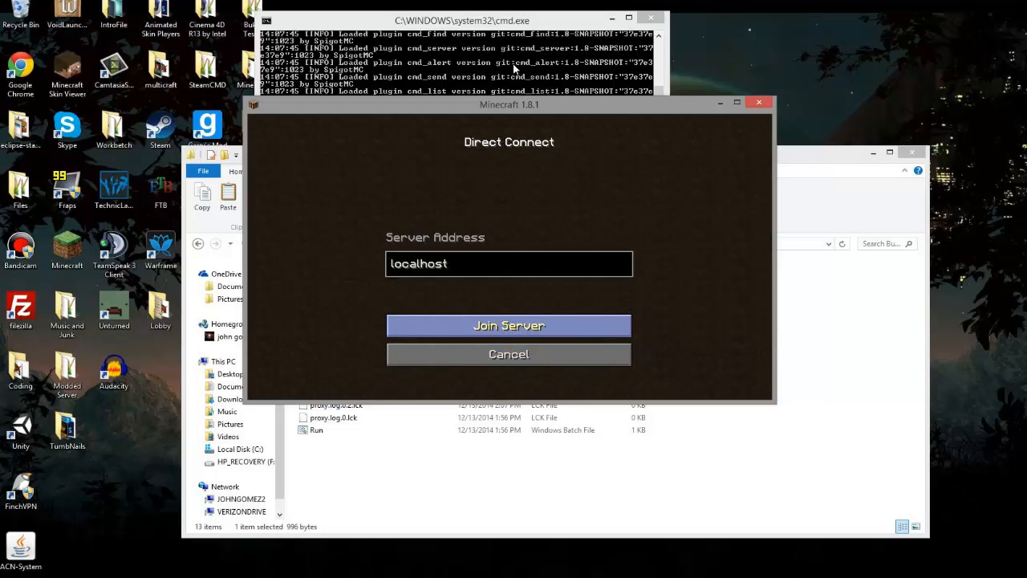
left_click(507, 326)
left_click(684, 234)
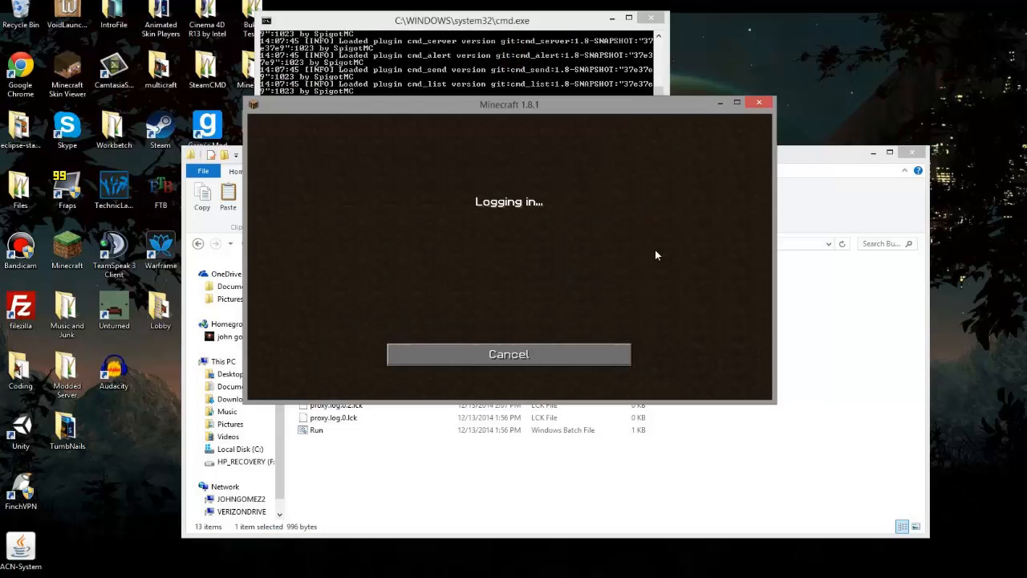
Step: Check the proxy console for the hub connection and return to the running game
left_click(524, 50)
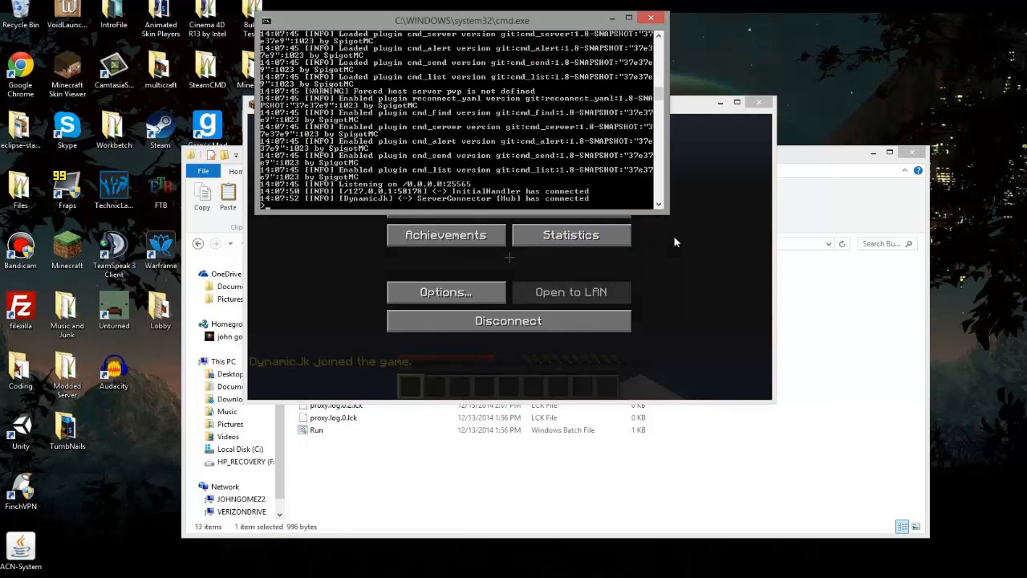
left_click(556, 212)
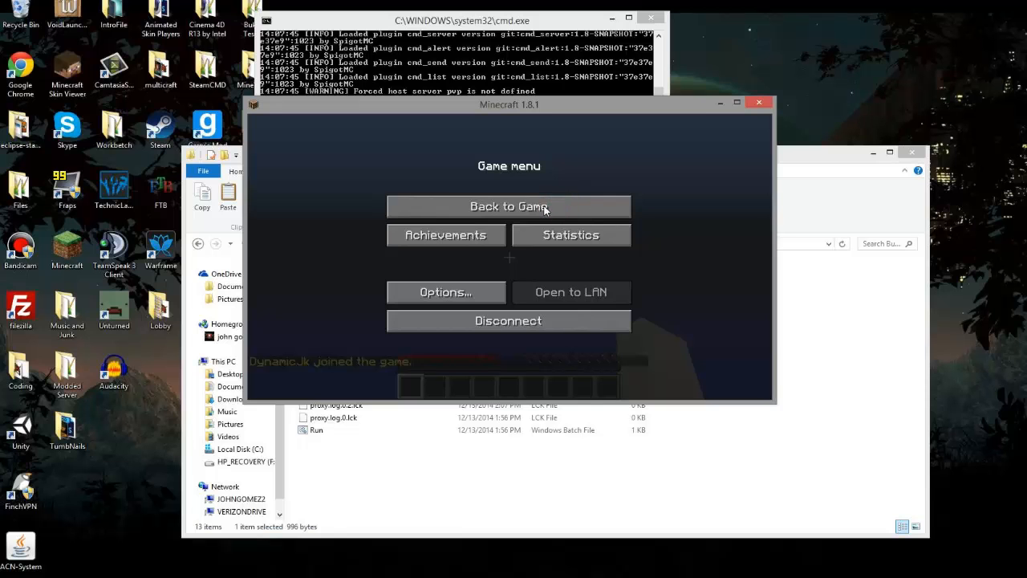
left_click(480, 213)
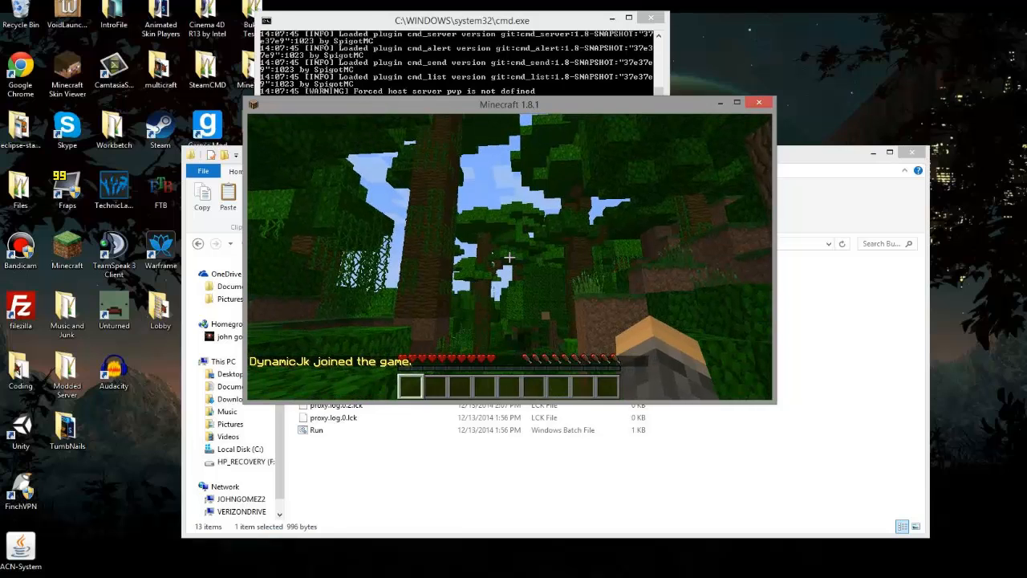
Step: List the network's servers with the /server chat command and switch to the MiniGames server
type("/server")
key("Return")
key("t")
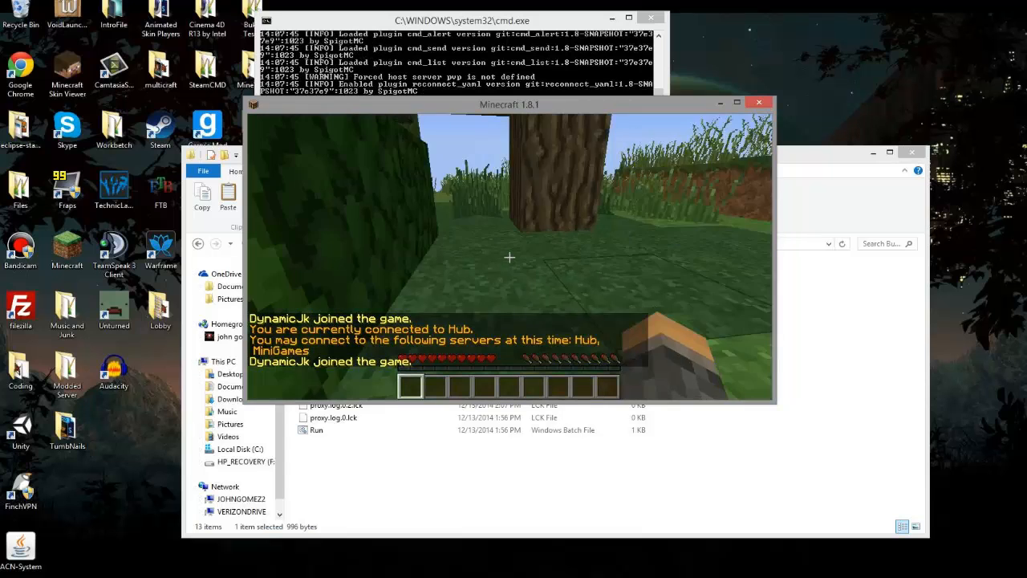
Step: Walk around the MiniGames server's world to examine its terrain
key("w")
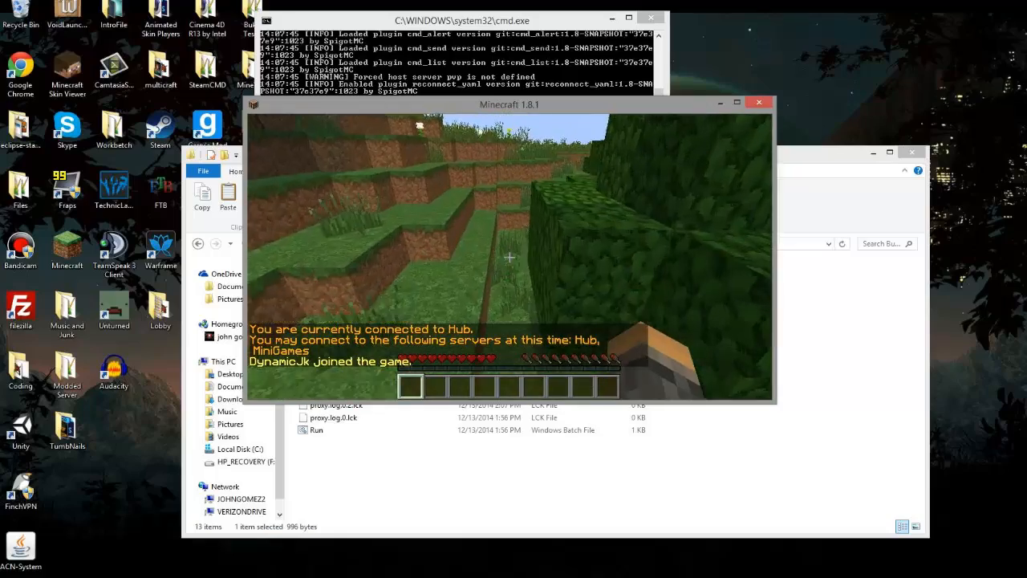
scroll(509, 257, "down", 1)
scroll(509, 257, "up", 1)
key("w")
key("space")
key("space")
key("space")
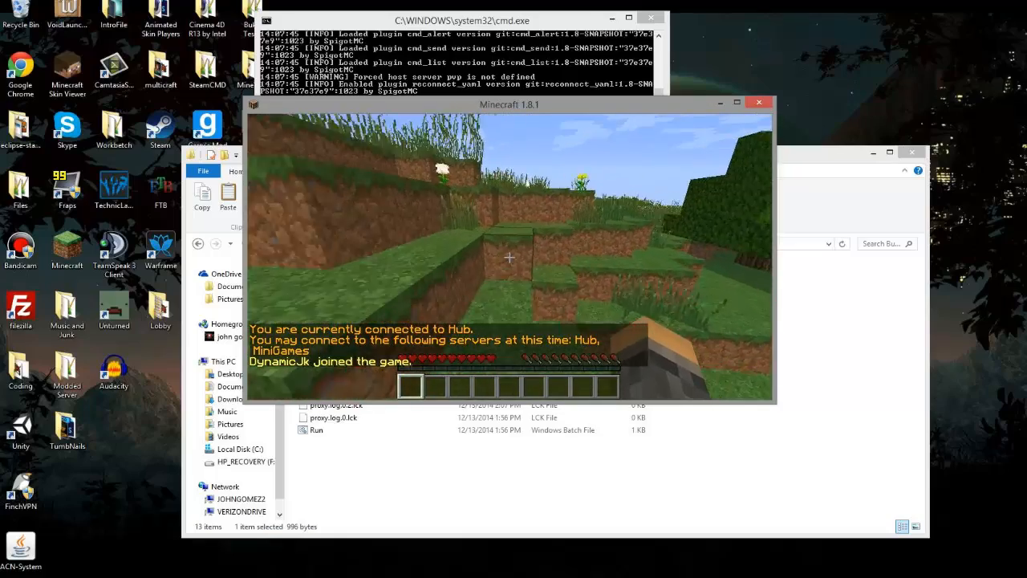
key("w")
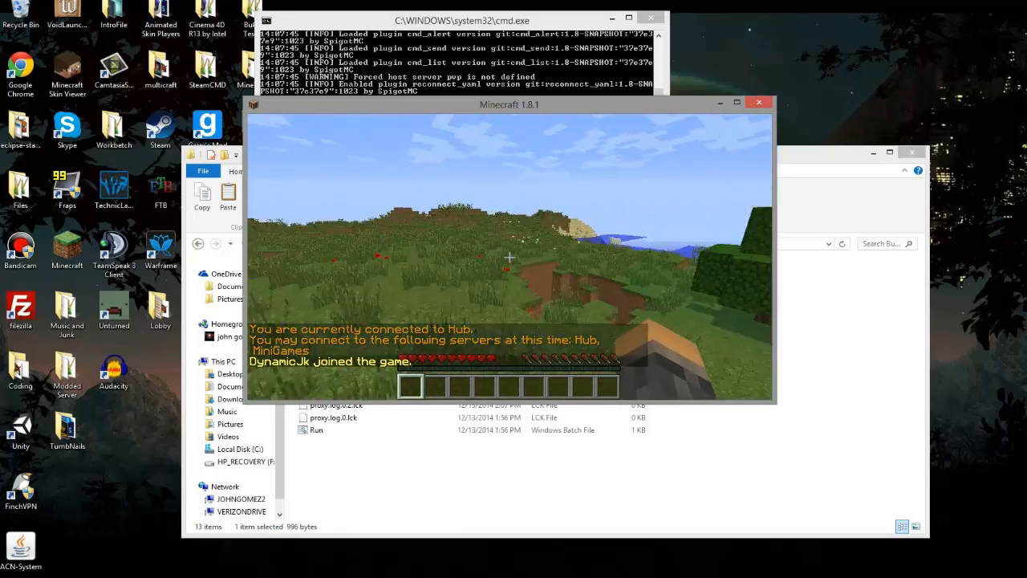
key("w")
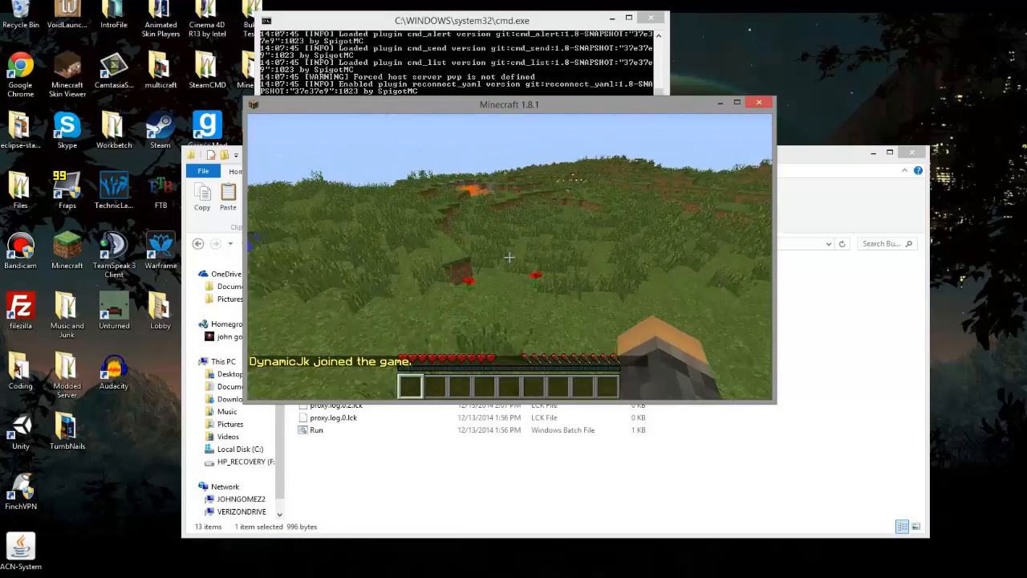
key("w")
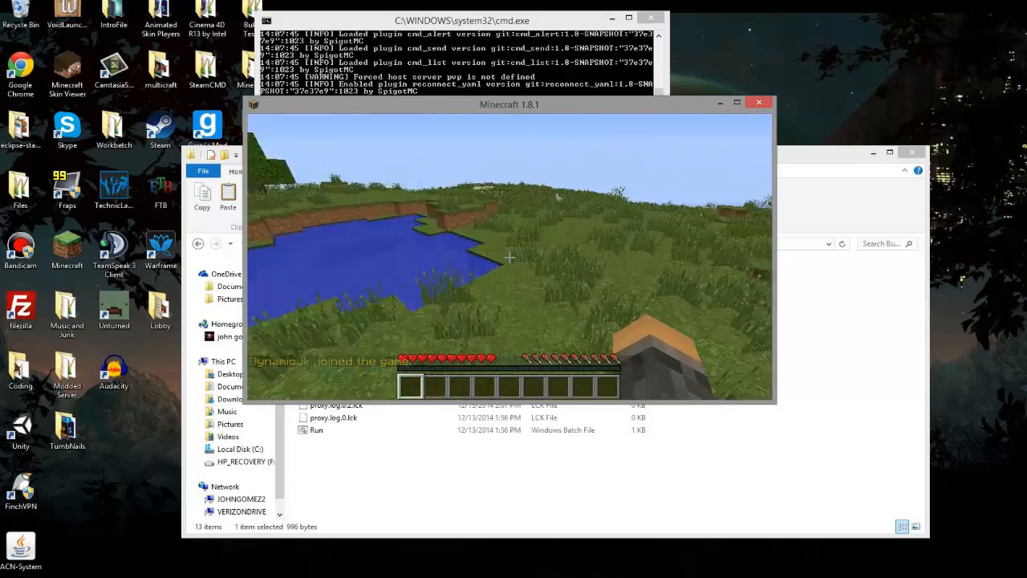
key("w")
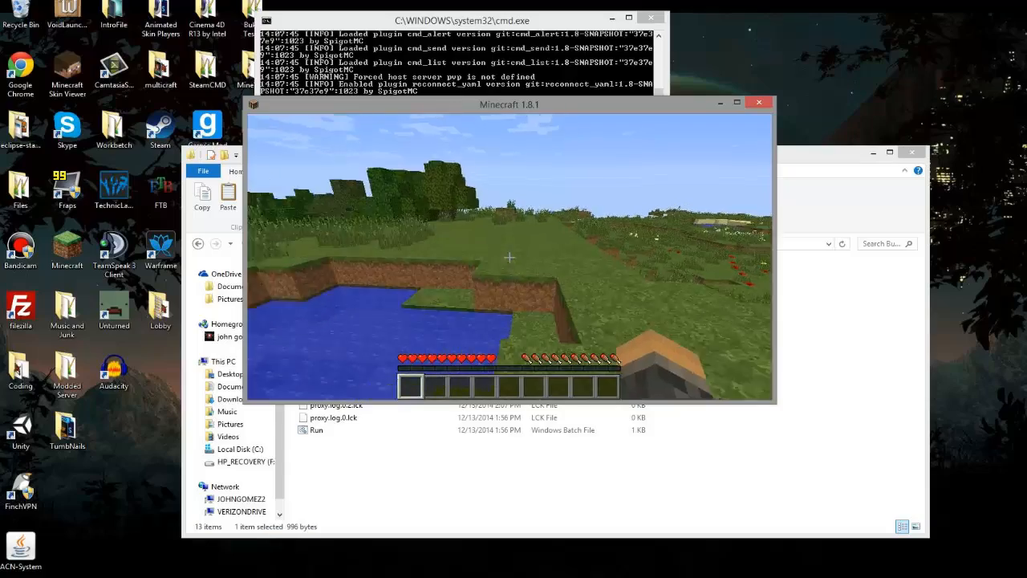
key("w")
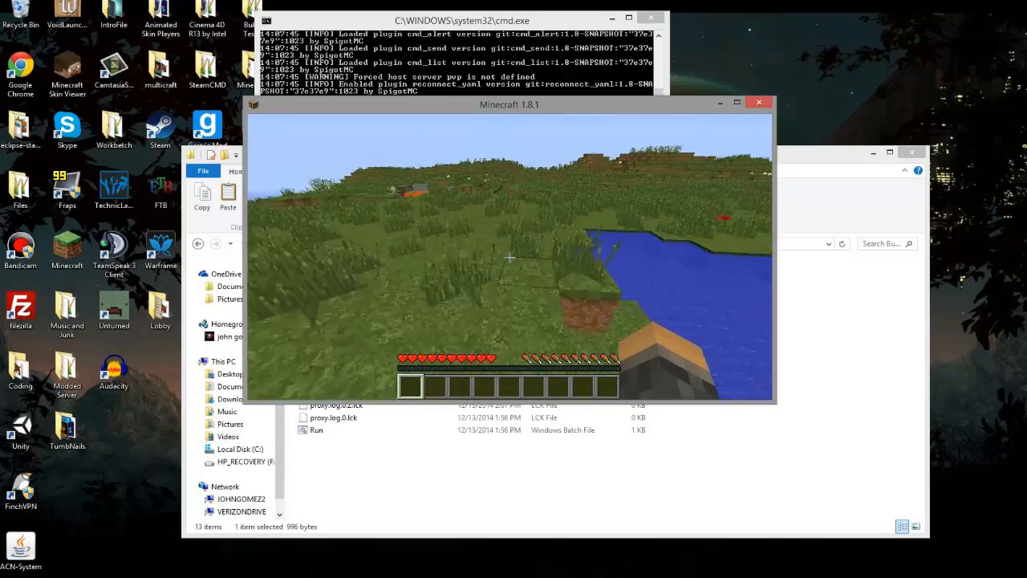
key("w")
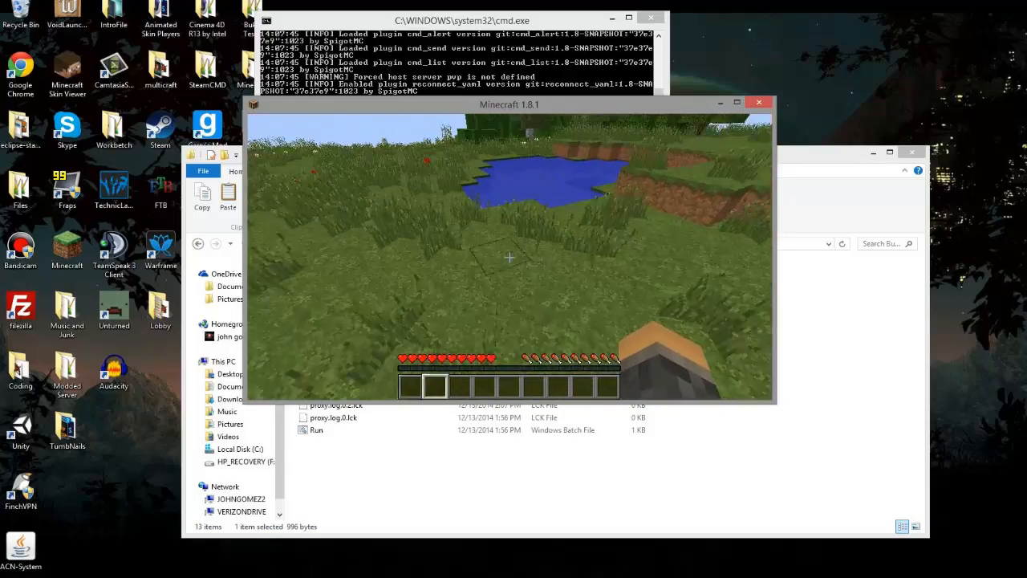